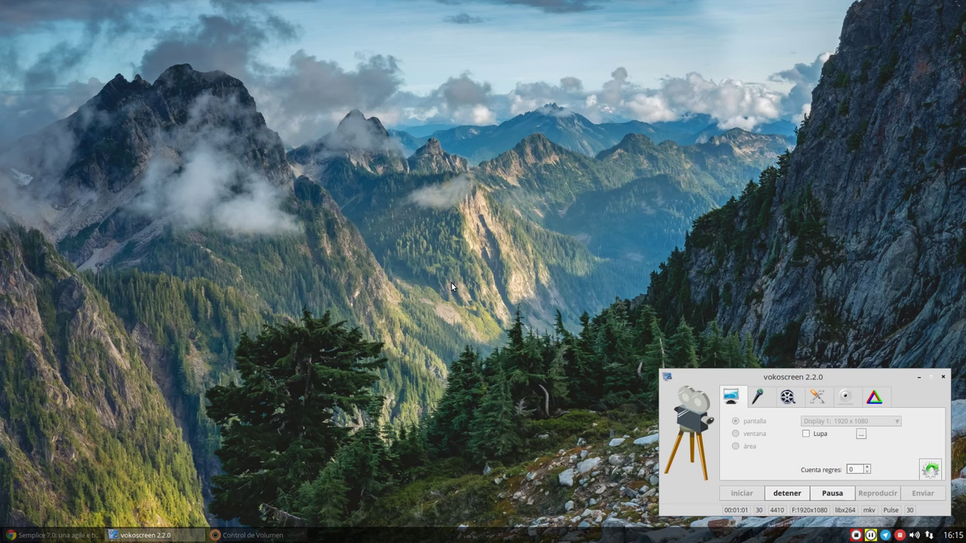
Switch to Chrome and open the Discover page of the Semplice website to look over its description.
{"action": "left_click", "coordinate": [71, 536]}
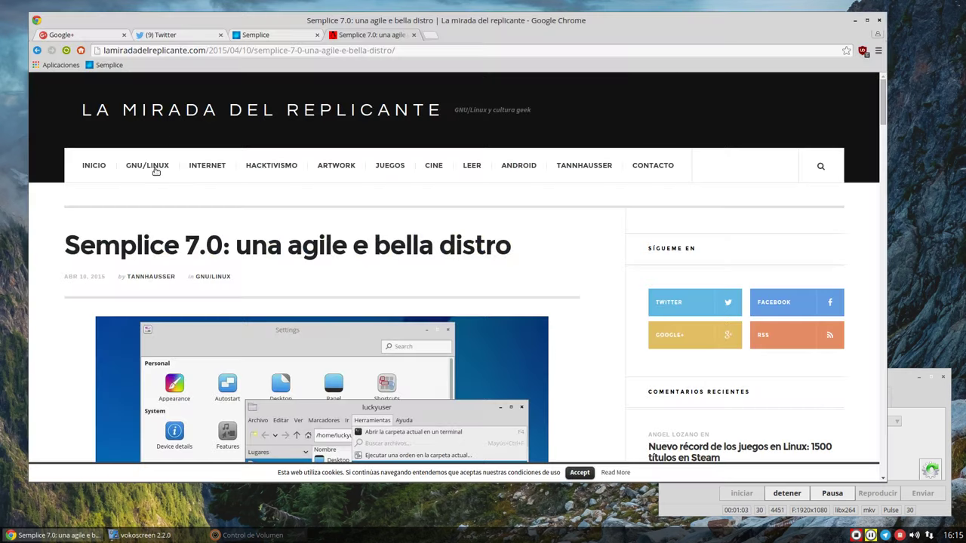
{"action": "left_click", "coordinate": [286, 41]}
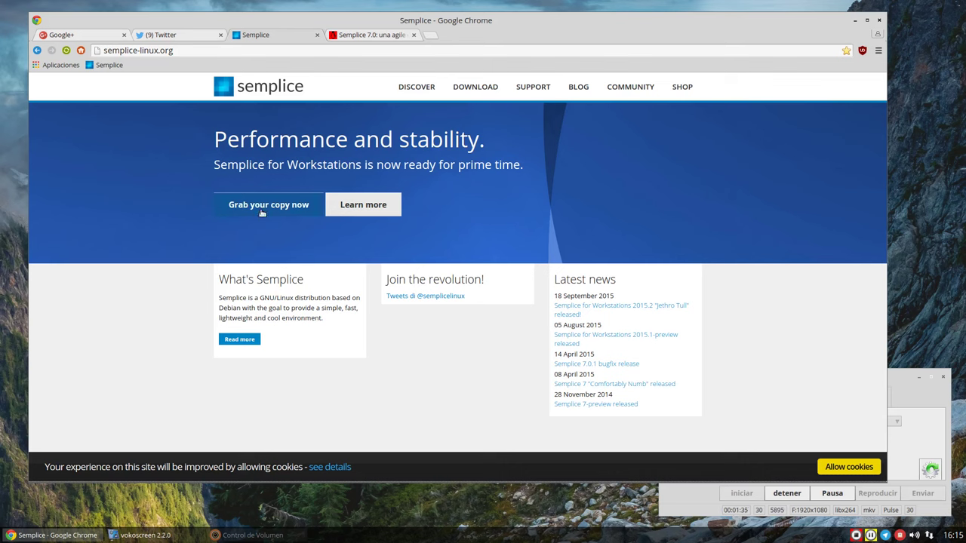
{"action": "left_click", "coordinate": [402, 90]}
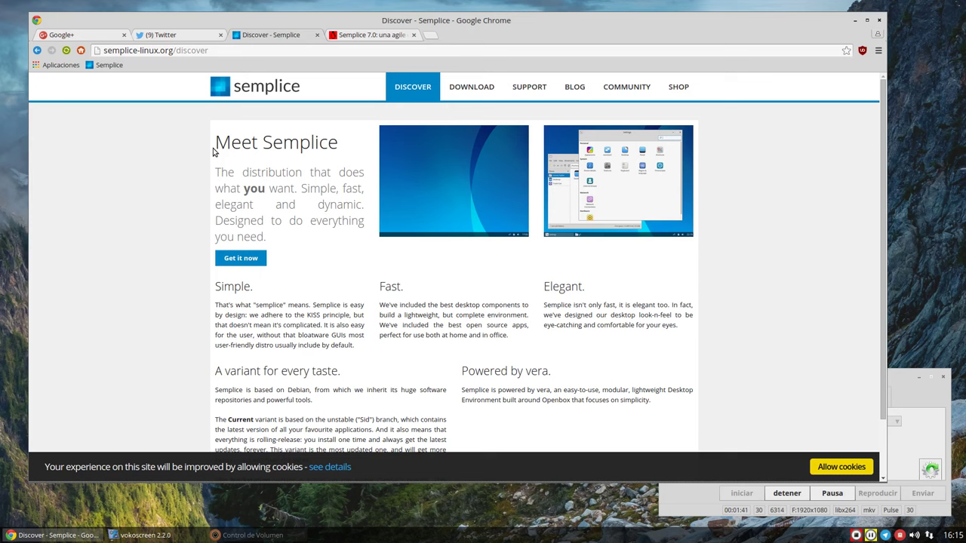
{"action": "scroll", "coordinate": [126, 234], "scroll_direction": "down", "scroll_amount": 1}
{"action": "scroll", "coordinate": [126, 235], "scroll_direction": "up", "scroll_amount": 1}
View the empty desktop and Settings window screenshots on the Discover page at full size, returning to the page after each.
{"action": "left_click", "coordinate": [455, 191]}
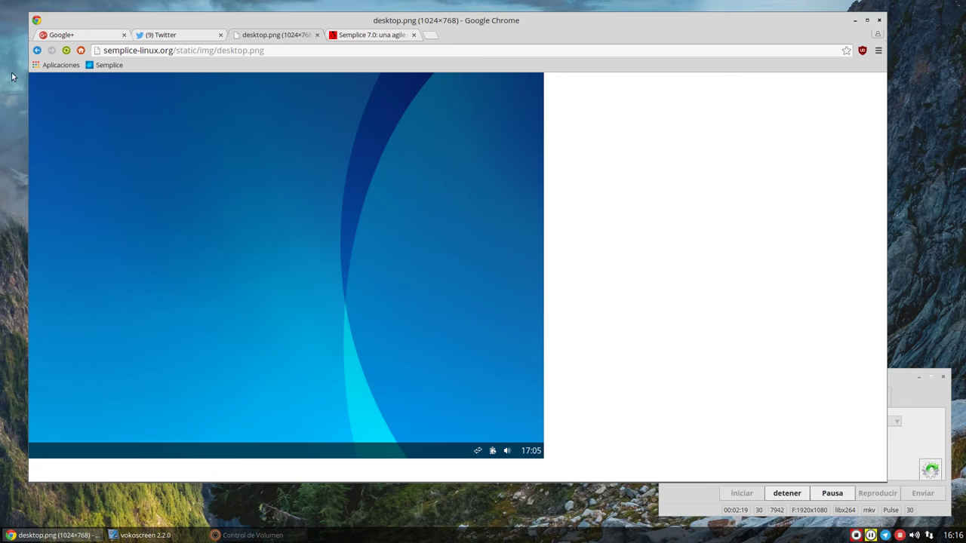
{"action": "left_click", "coordinate": [37, 49]}
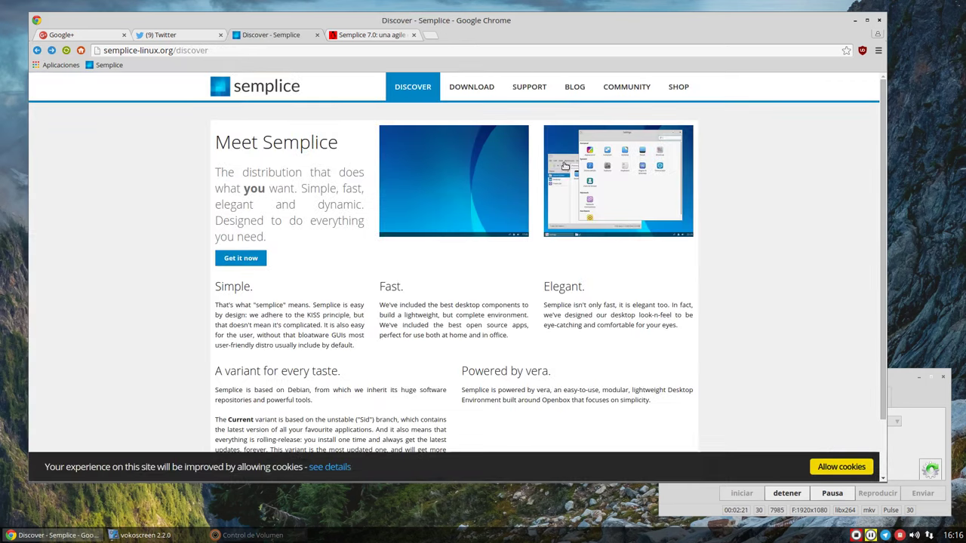
{"action": "left_click", "coordinate": [593, 167]}
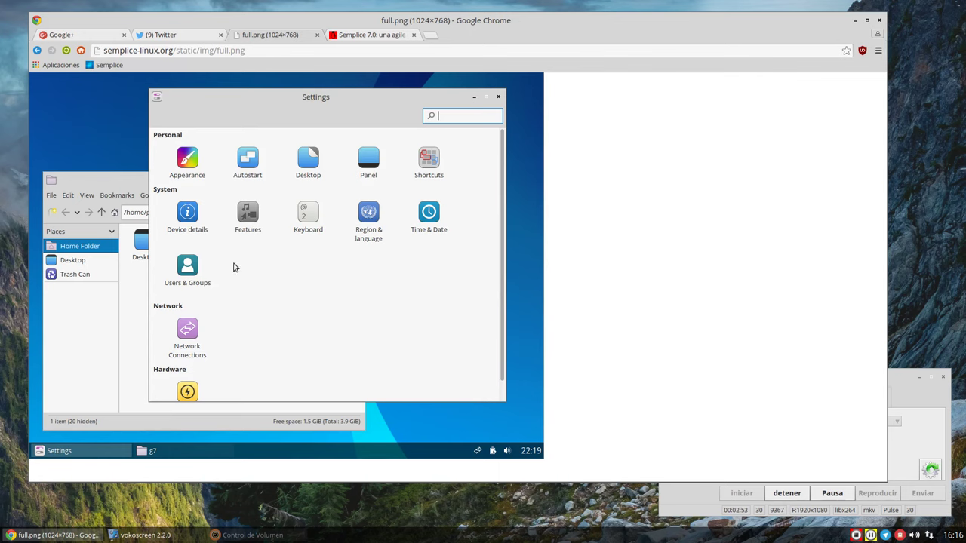
{"action": "left_click", "coordinate": [36, 50]}
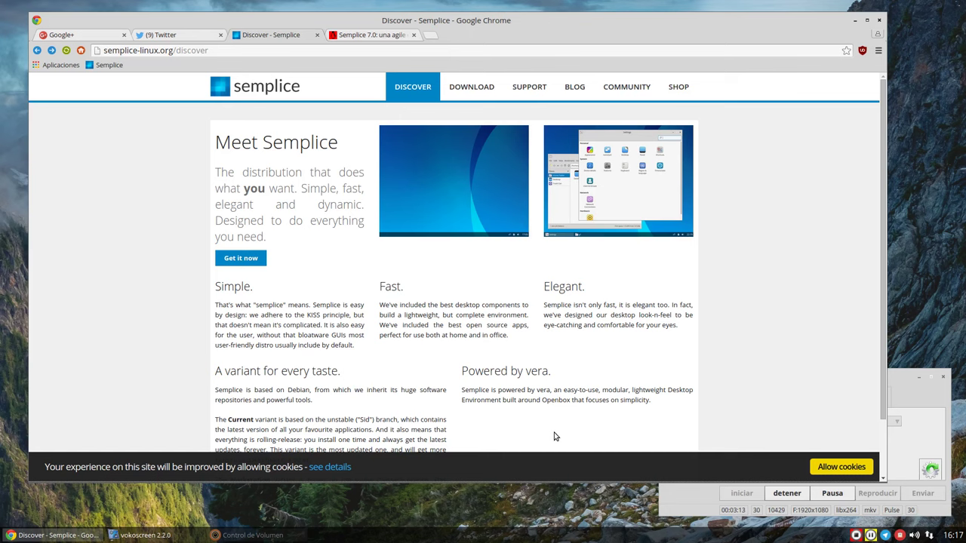
Minimize the browser window and switch to the virtual desktop Escritorio 4.
{"action": "left_click", "coordinate": [855, 20]}
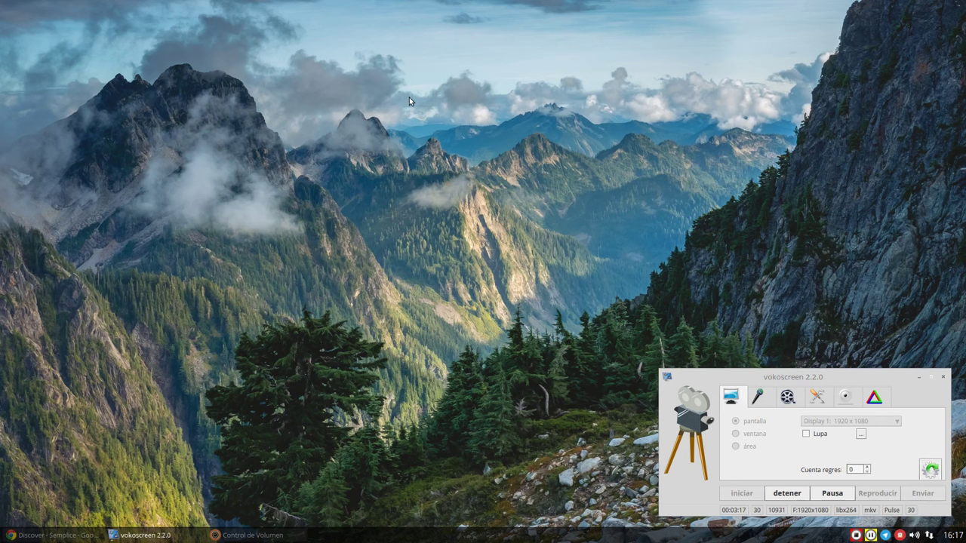
{"action": "right_click", "coordinate": [408, 537]}
{"action": "left_click", "coordinate": [288, 213]}
{"action": "key", "text": "ctrl+alt+Right"}
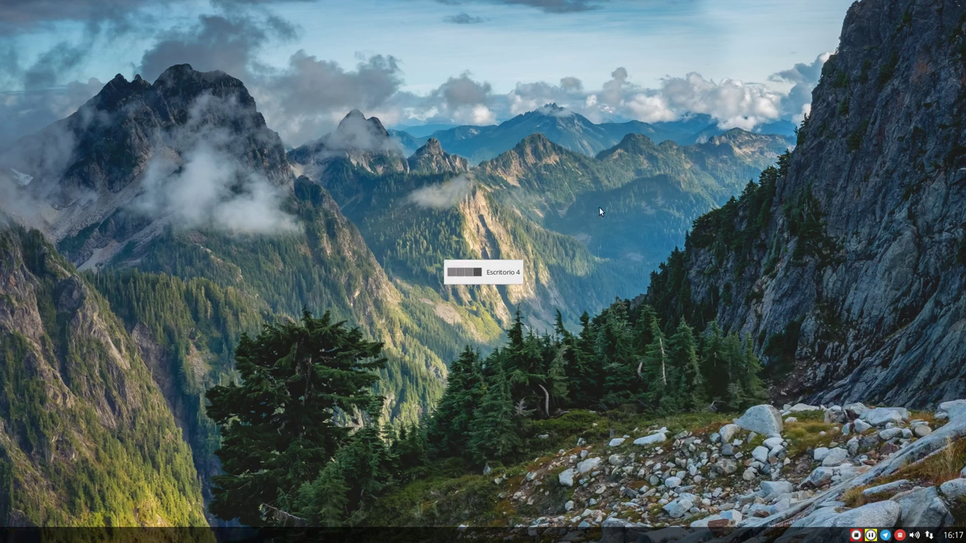
Go back to the vokoscreen 2.2.0 window on Escritorio 1 and minimize it.
{"action": "right_click", "coordinate": [437, 198]}
{"action": "mouse_move", "coordinate": [470, 284]}
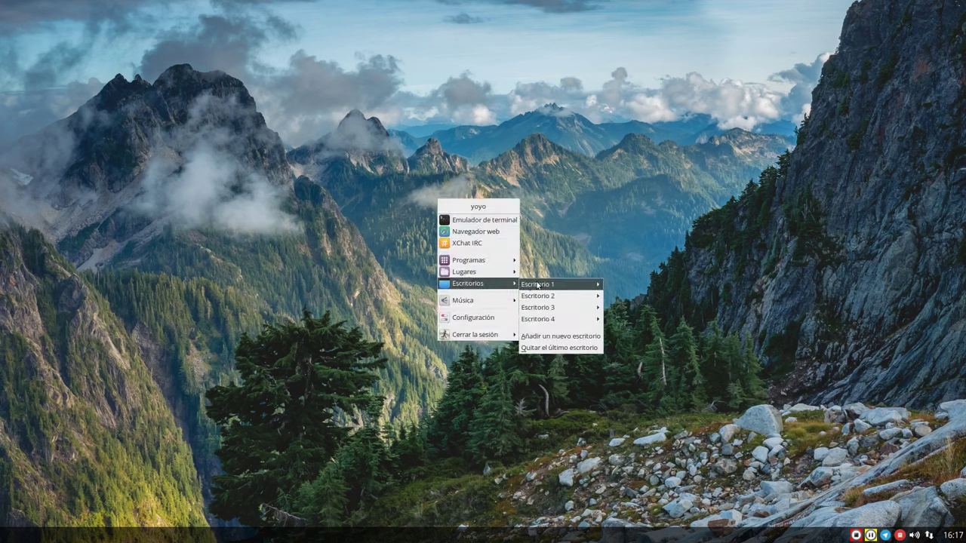
{"action": "mouse_move", "coordinate": [538, 284]}
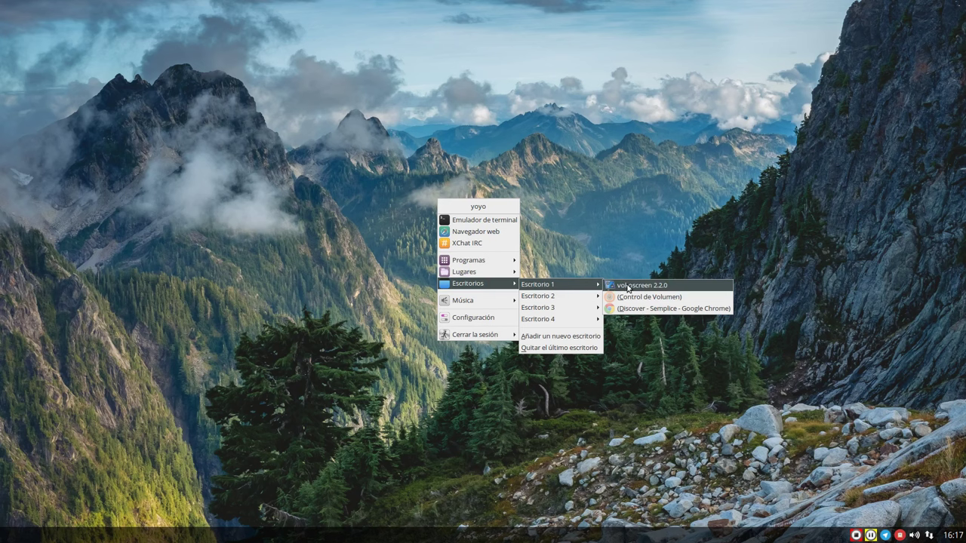
{"action": "left_click", "coordinate": [627, 286]}
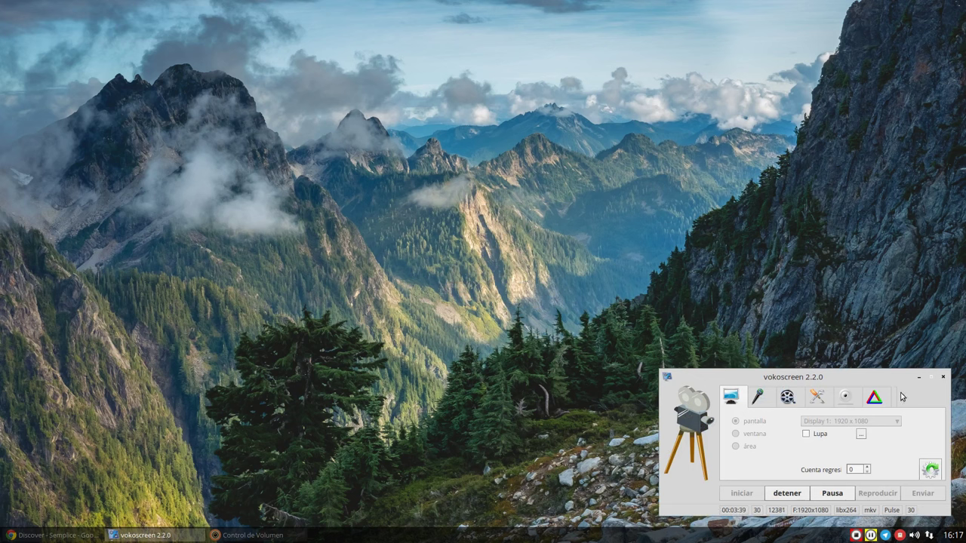
{"action": "left_click", "coordinate": [918, 376]}
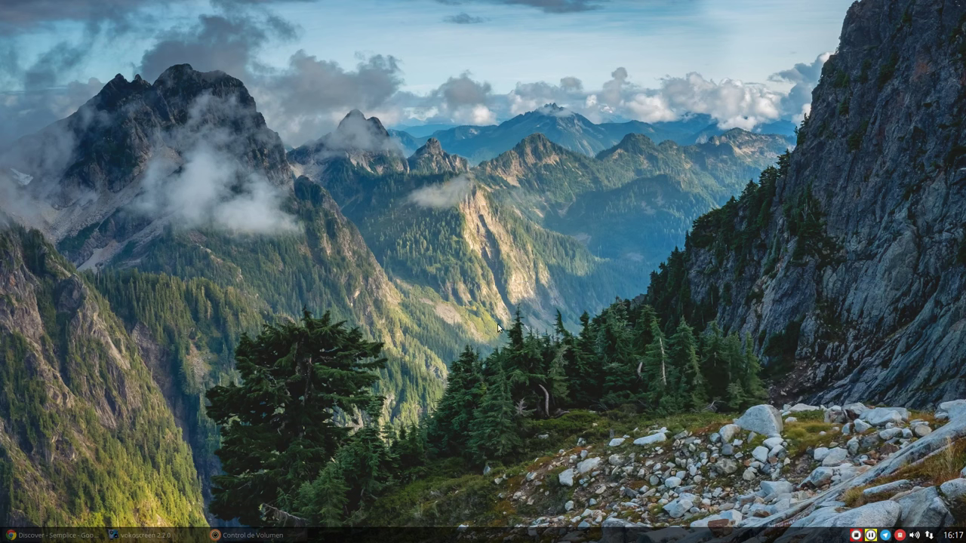
Restore the browser and open the blog post on the Semplice for Workstations 2015.2 "Jethro Tull" release.
{"action": "left_click", "coordinate": [51, 535]}
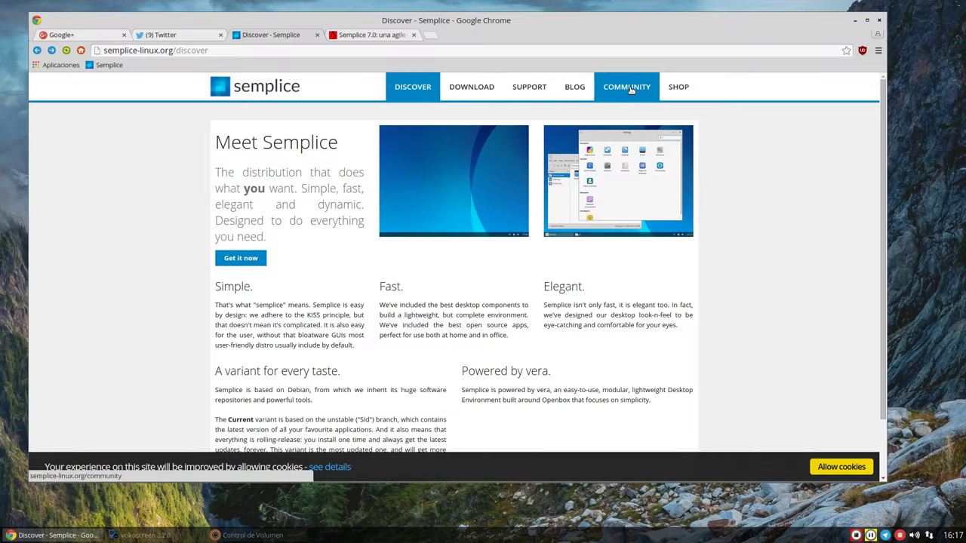
{"action": "left_click", "coordinate": [574, 87]}
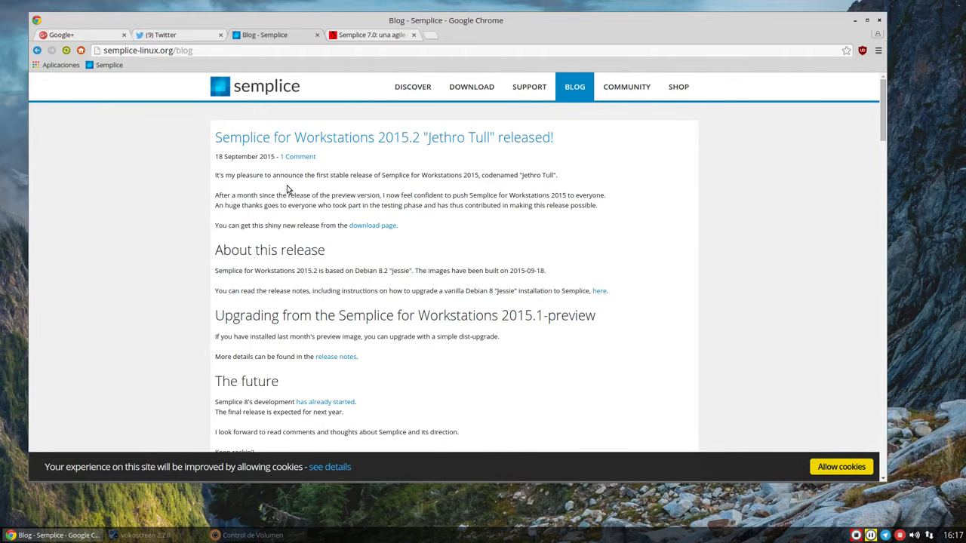
{"action": "left_click", "coordinate": [301, 144]}
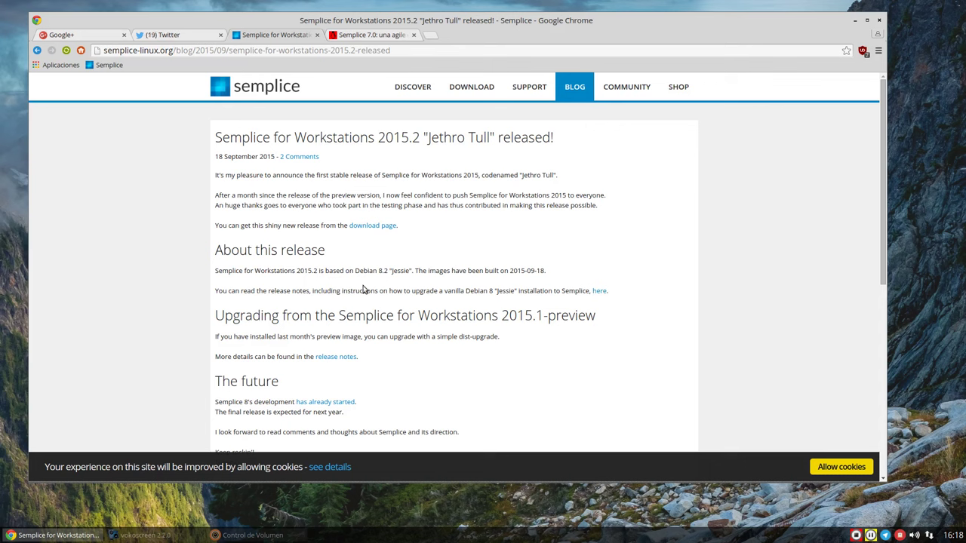
Move the browser window slightly lower and highlight the statement that Semplice for Workstations 2015.2 is based on Debian 8.2 "Jessie".
{"action": "left_click_drag", "start_coordinate": [411, 273], "coordinate": [349, 271]}
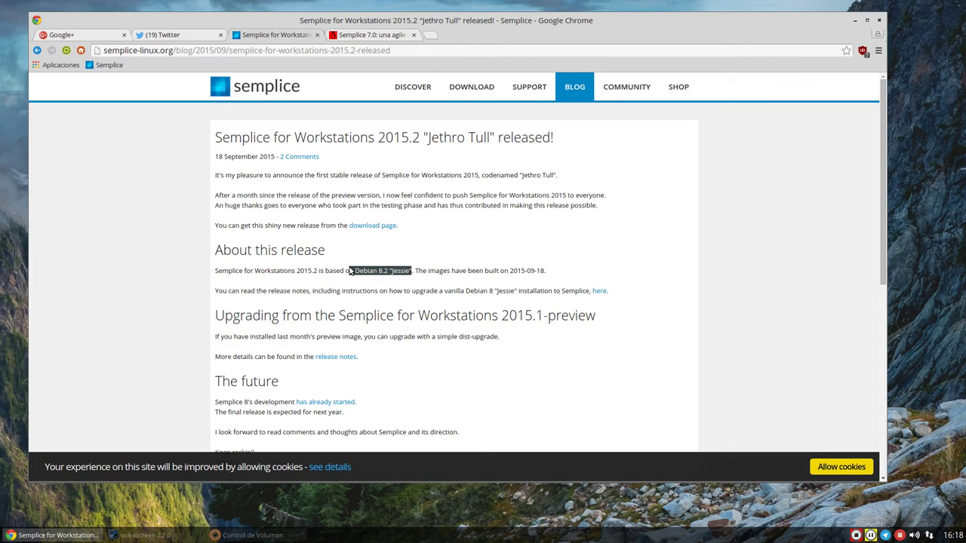
{"action": "left_click", "coordinate": [564, 276]}
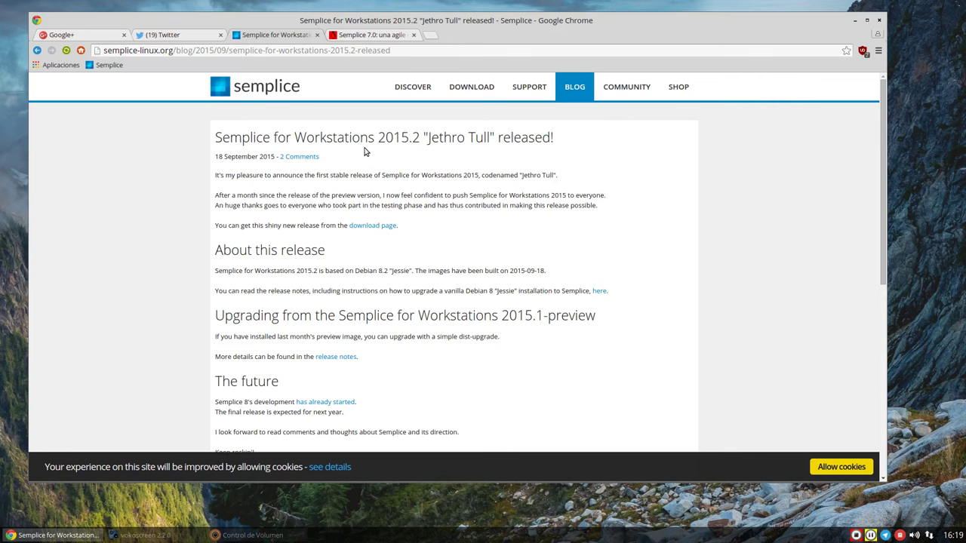
{"action": "left_click_drag", "start_coordinate": [608, 23], "coordinate": [618, 44]}
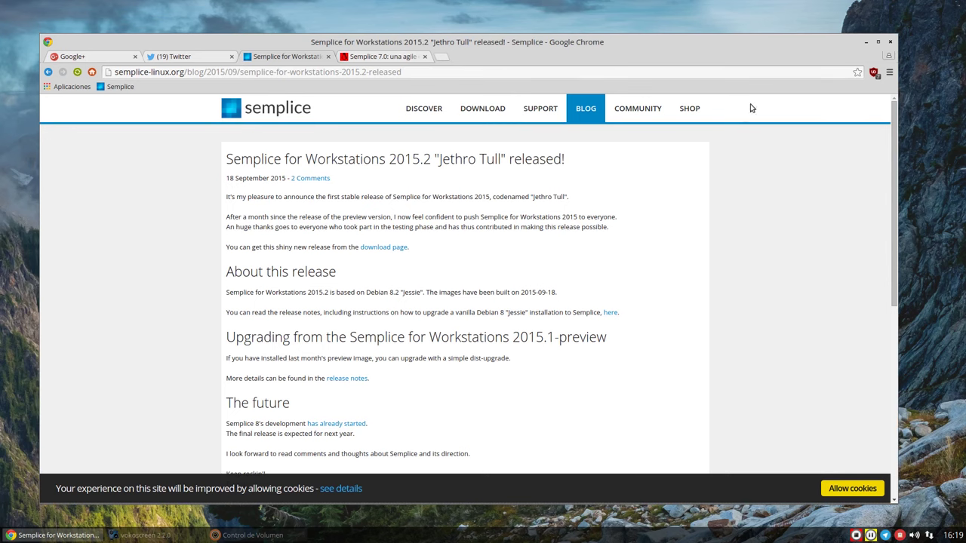
{"action": "scroll", "coordinate": [456, 249], "scroll_direction": "down", "scroll_amount": 2}
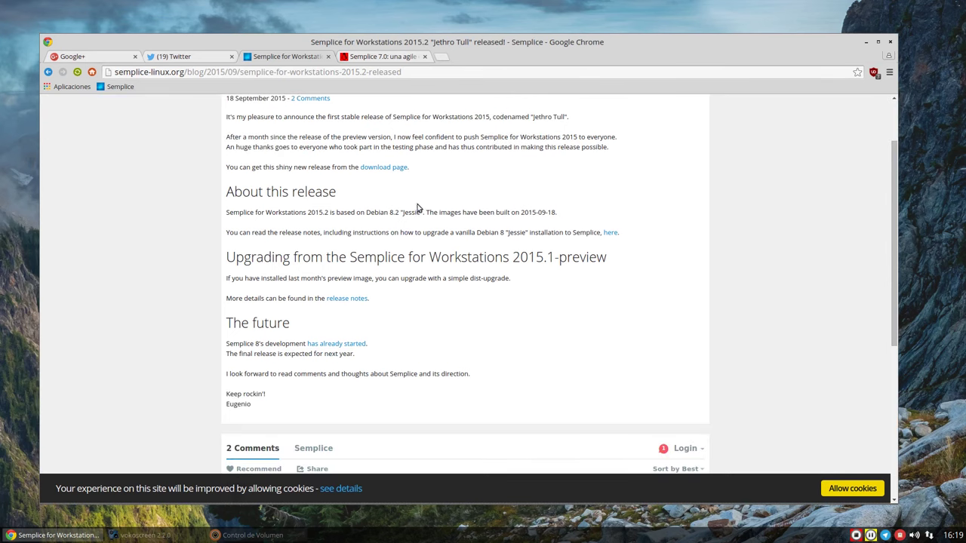
{"action": "scroll", "coordinate": [404, 224], "scroll_direction": "up", "scroll_amount": 2}
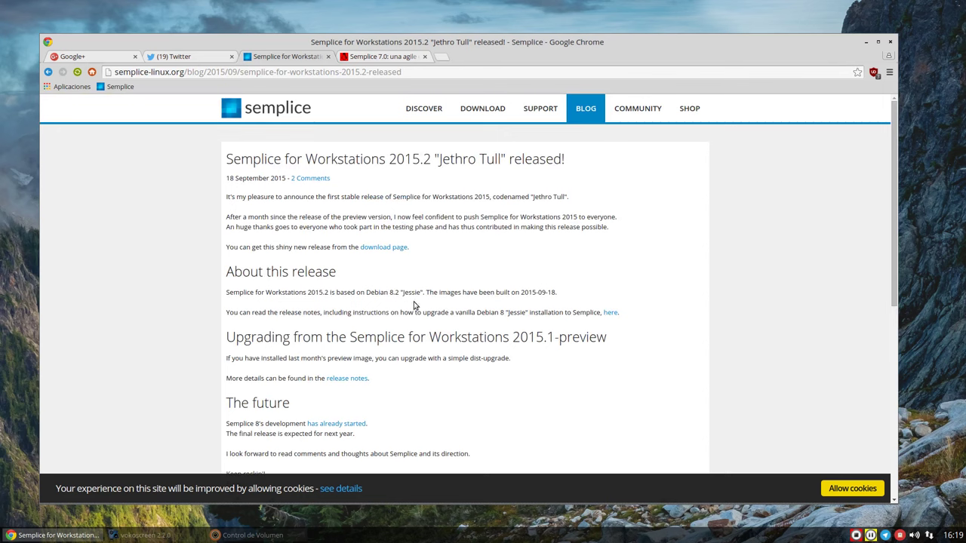
{"action": "left_click_drag", "start_coordinate": [423, 295], "coordinate": [224, 294]}
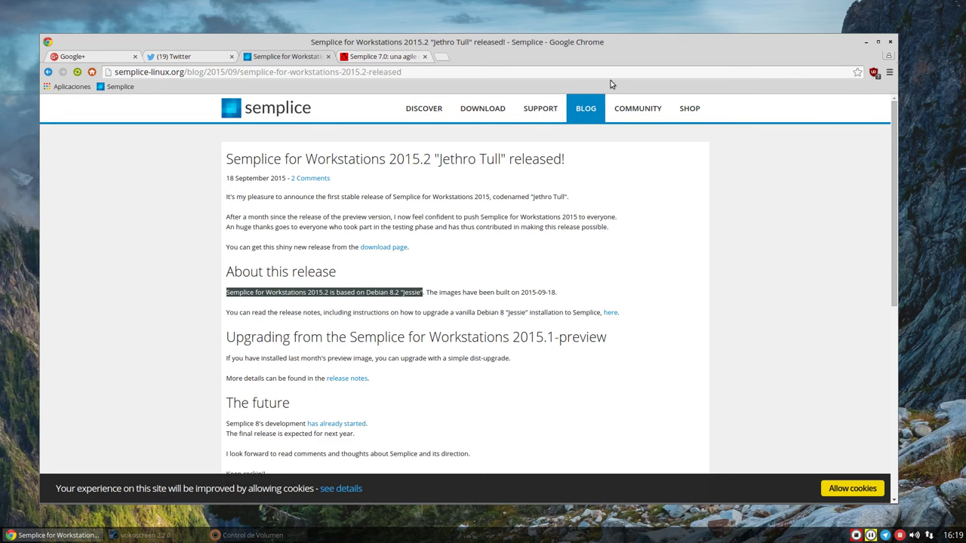
Look through the article "Semplice 7.0: una agile e bella distro" down to the music player screenshot, and minimize the browser.
{"action": "left_click", "coordinate": [377, 57]}
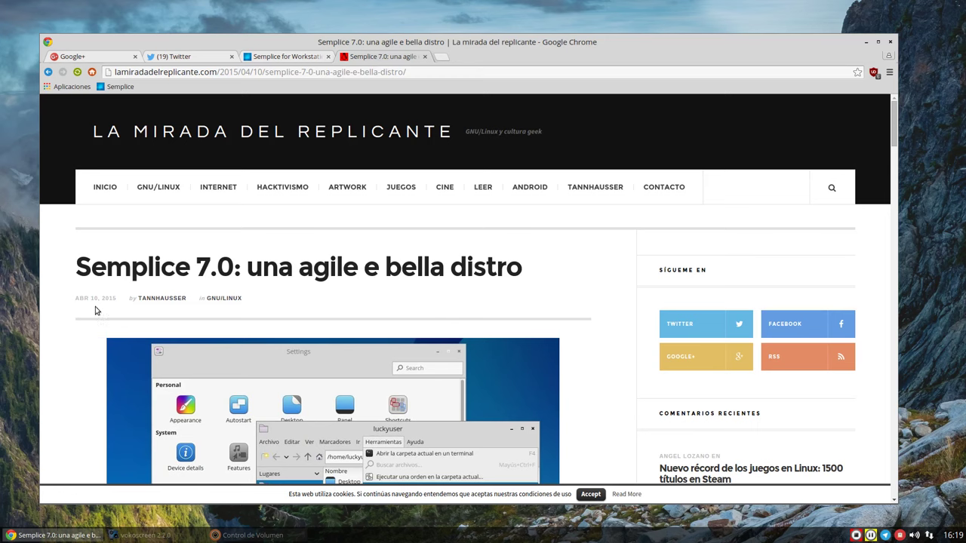
{"action": "scroll", "coordinate": [100, 302], "scroll_direction": "down", "scroll_amount": 1}
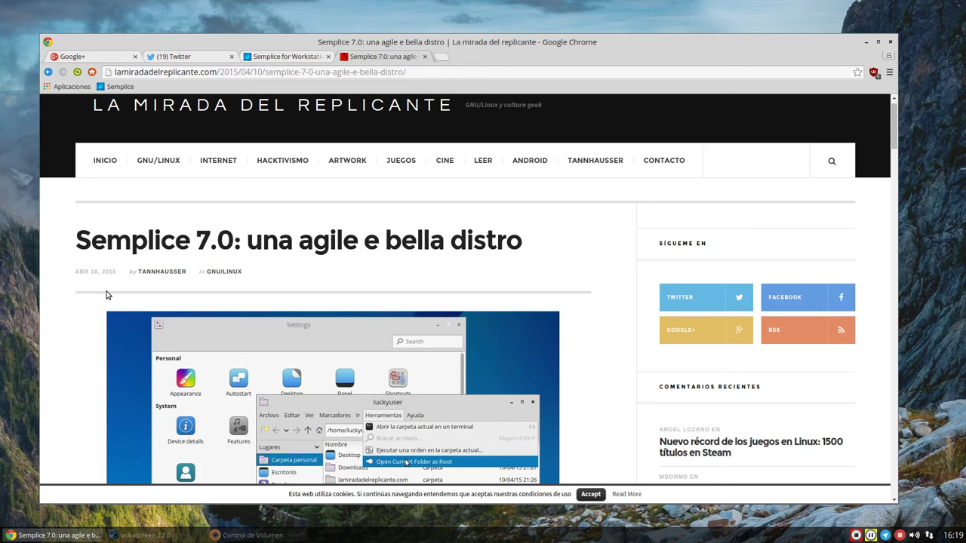
{"action": "scroll", "coordinate": [76, 347], "scroll_direction": "down", "scroll_amount": 3}
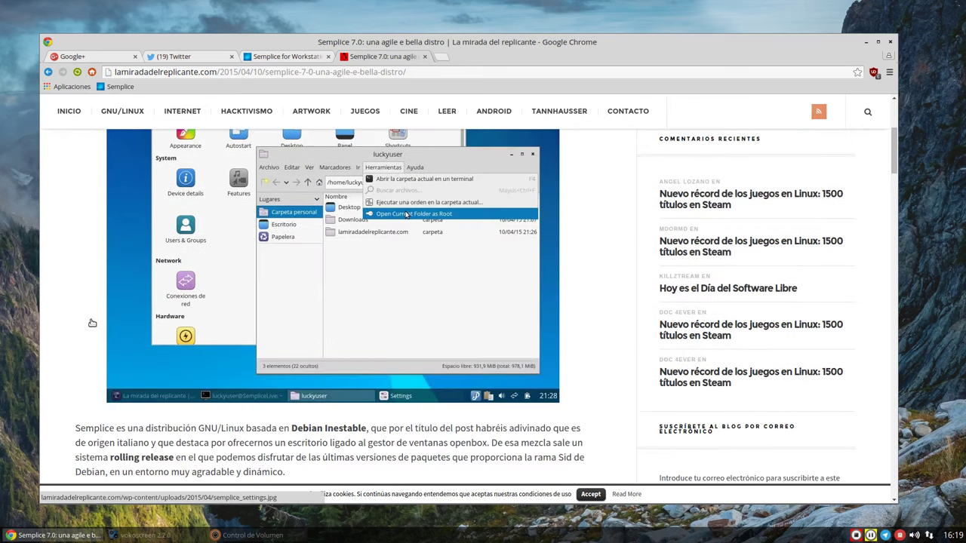
{"action": "scroll", "coordinate": [103, 315], "scroll_direction": "up", "scroll_amount": 3}
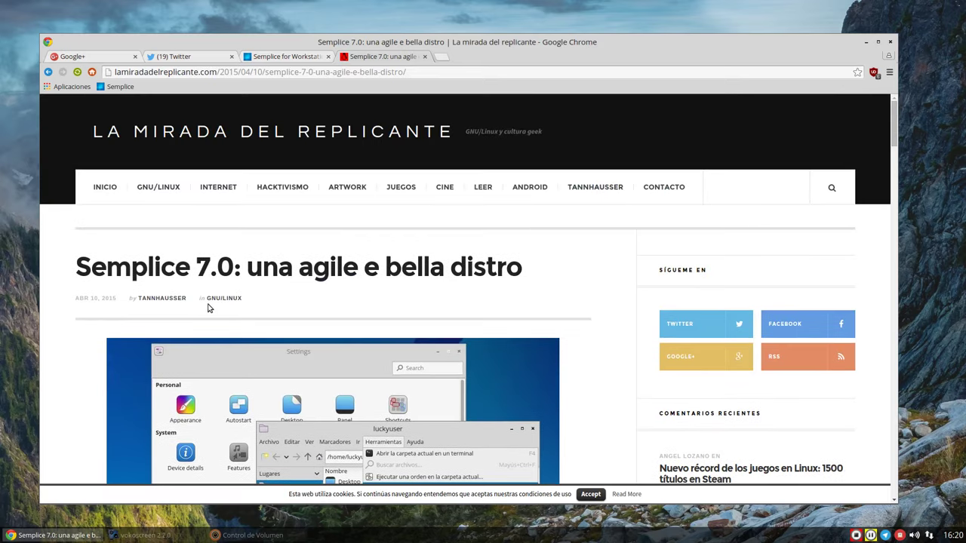
{"action": "scroll", "coordinate": [209, 308], "scroll_direction": "down", "scroll_amount": 3}
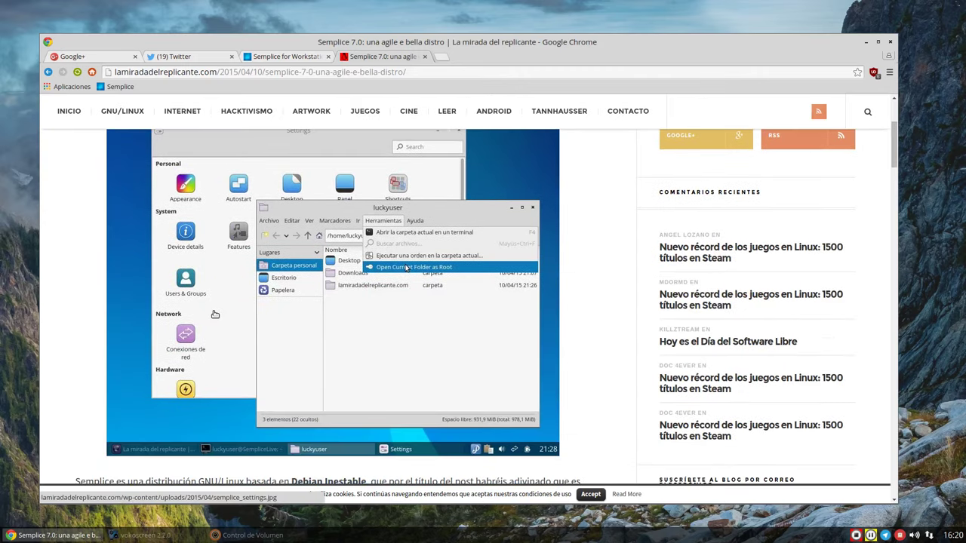
{"action": "scroll", "coordinate": [213, 312], "scroll_direction": "up", "scroll_amount": 3}
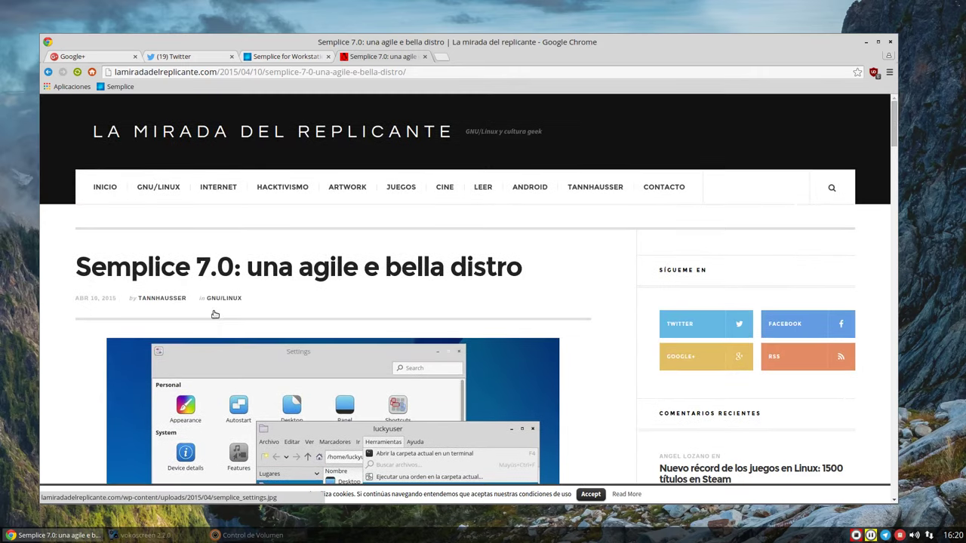
{"action": "scroll", "coordinate": [211, 312], "scroll_direction": "down", "scroll_amount": 4}
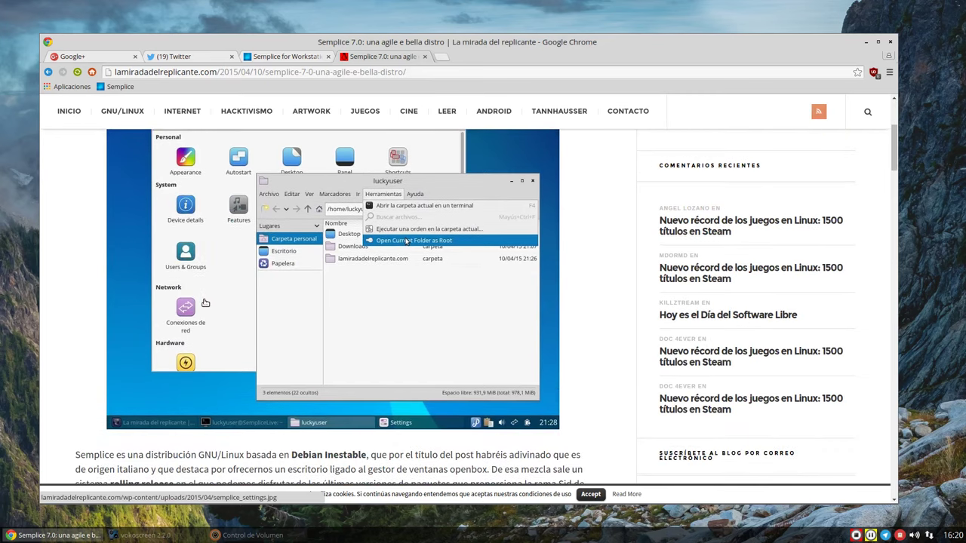
{"action": "scroll", "coordinate": [205, 303], "scroll_direction": "down", "scroll_amount": 3}
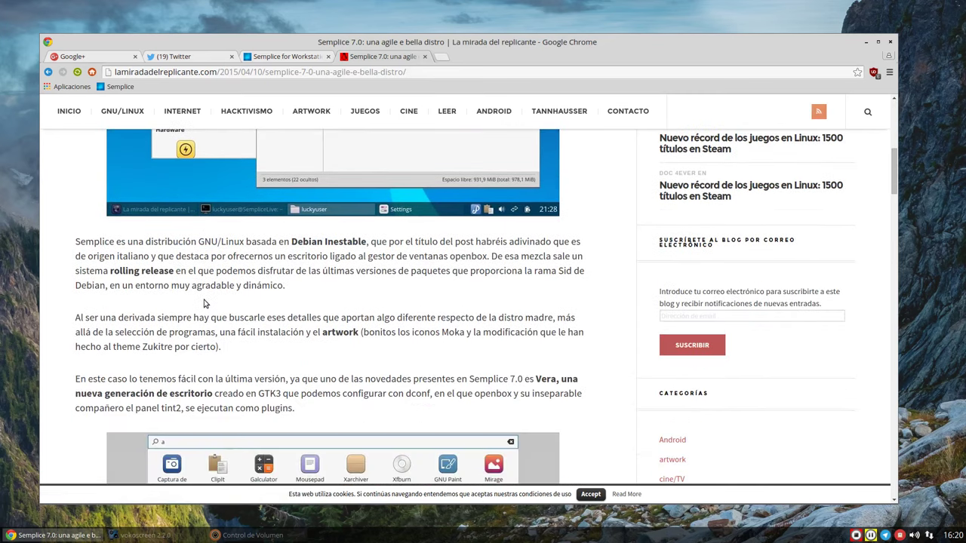
{"action": "scroll", "coordinate": [353, 393], "scroll_direction": "down", "scroll_amount": 6}
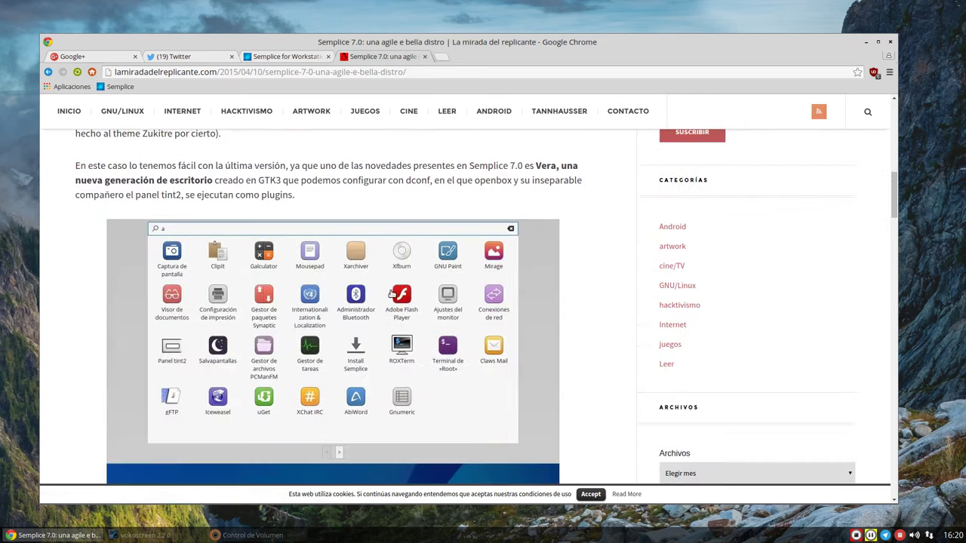
{"action": "scroll", "coordinate": [391, 294], "scroll_direction": "up", "scroll_amount": 2}
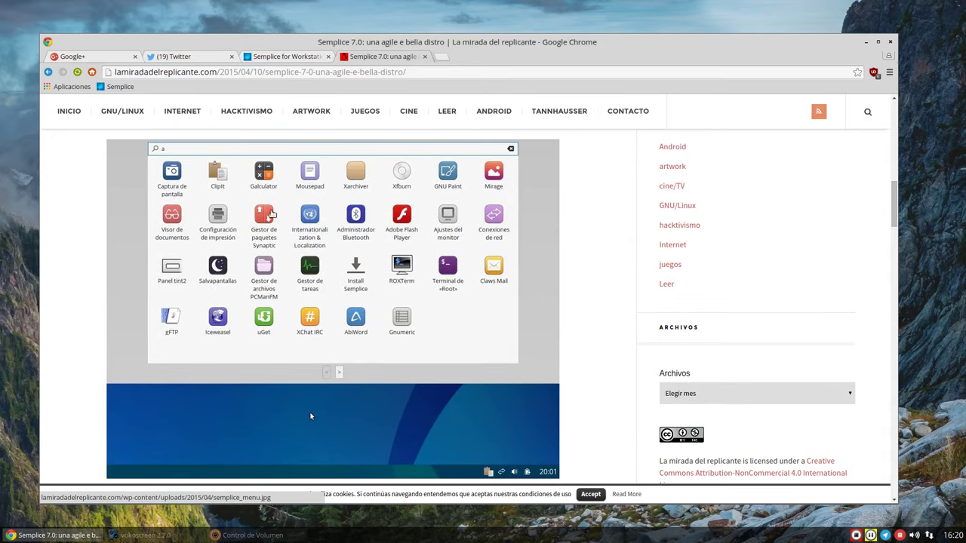
{"action": "scroll", "coordinate": [378, 253], "scroll_direction": "down", "scroll_amount": 5}
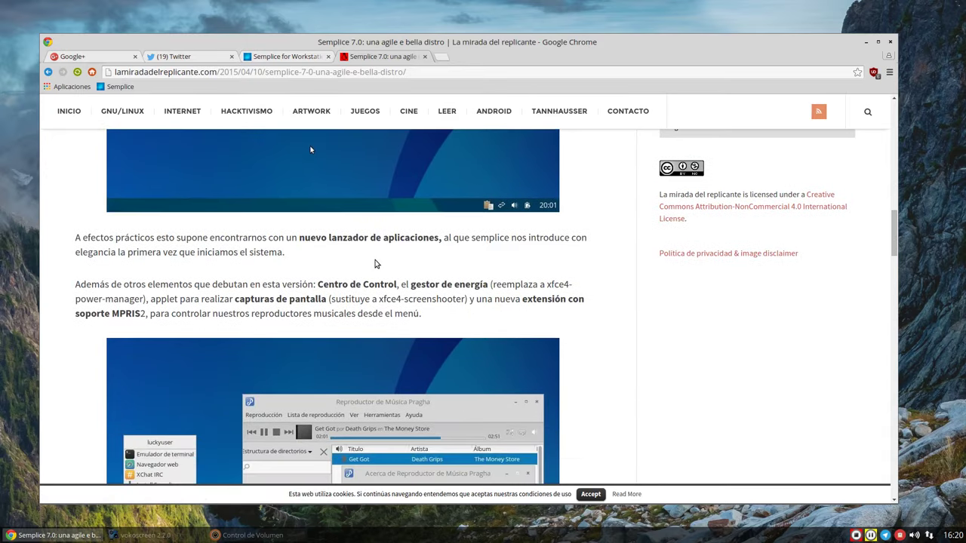
{"action": "scroll", "coordinate": [375, 263], "scroll_direction": "down", "scroll_amount": 2}
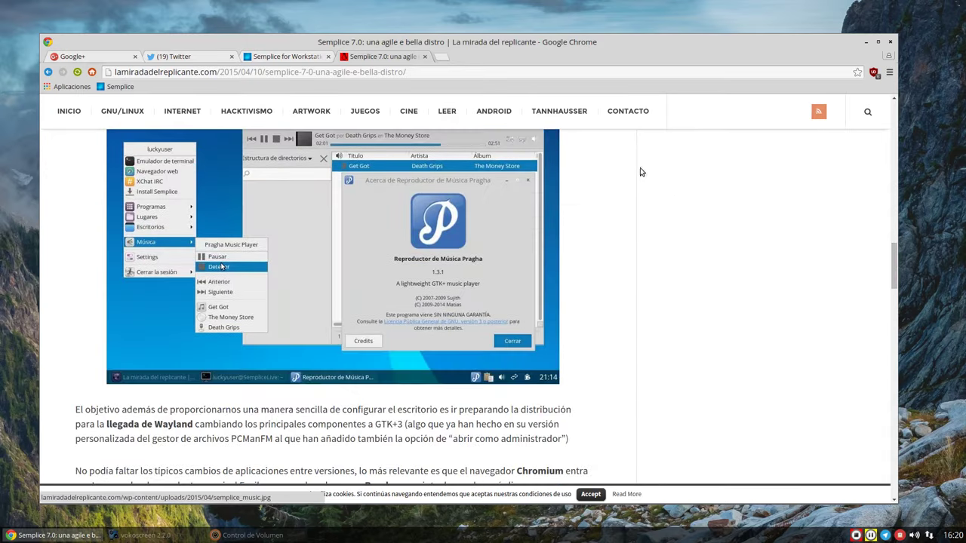
{"action": "left_click", "coordinate": [866, 43]}
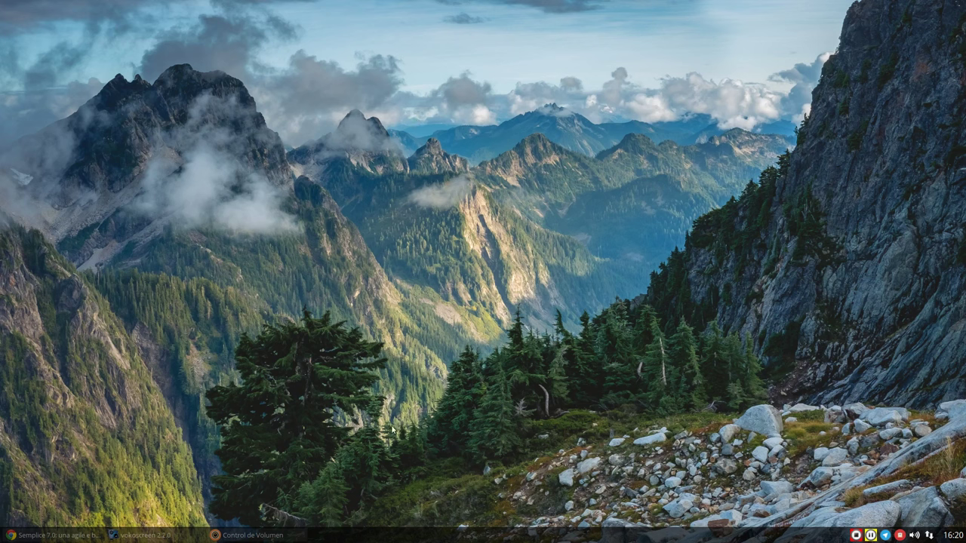
Show and dismiss the desktop menu, and open the terminal emulator in an enlarged window near the desktop's upper left.
{"action": "right_click", "coordinate": [446, 521]}
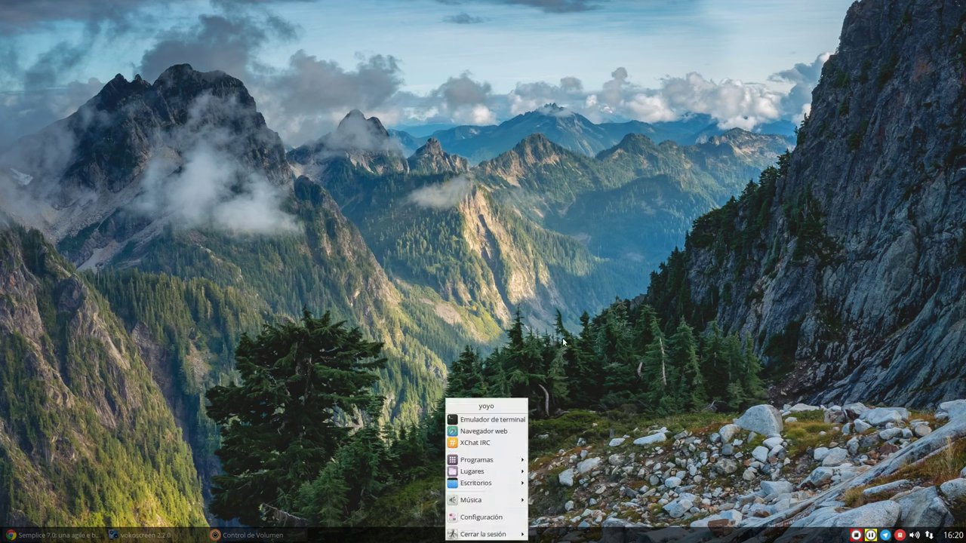
{"action": "left_click", "coordinate": [285, 170]}
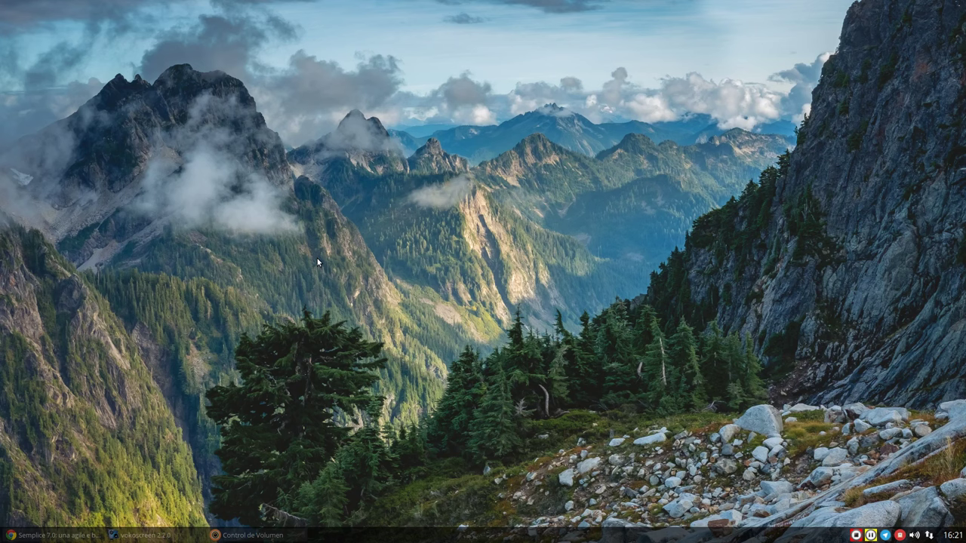
{"action": "right_click", "coordinate": [161, 58]}
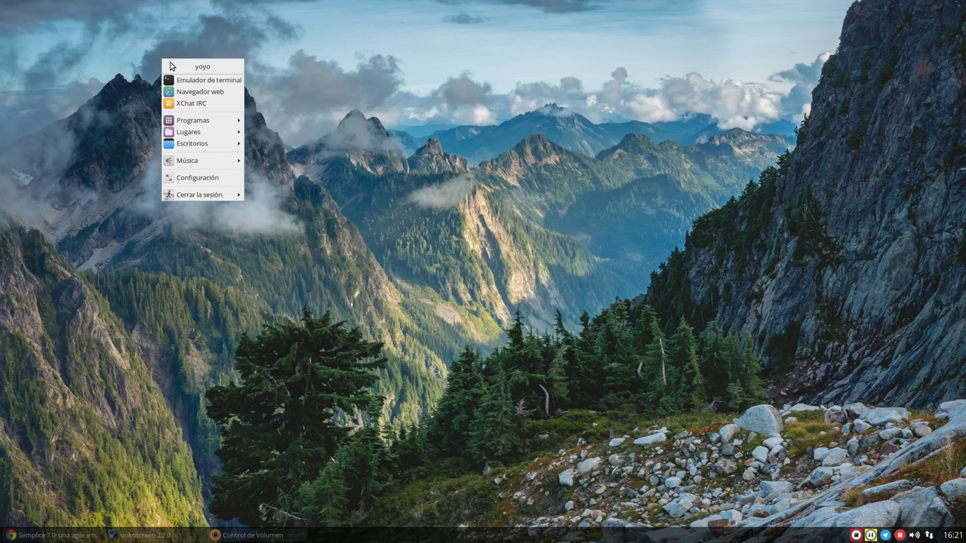
{"action": "left_click", "coordinate": [210, 80]}
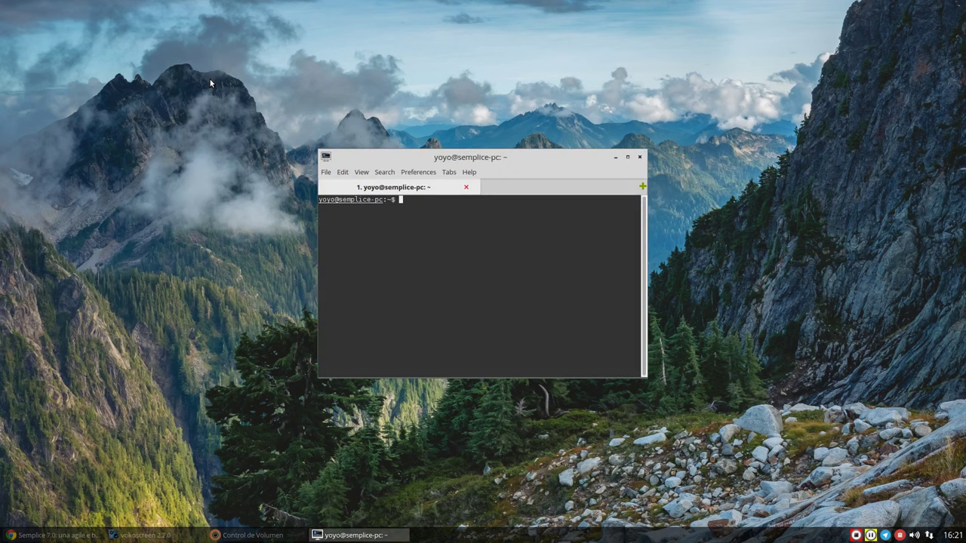
{"action": "left_click_drag", "start_coordinate": [416, 160], "coordinate": [265, 41]}
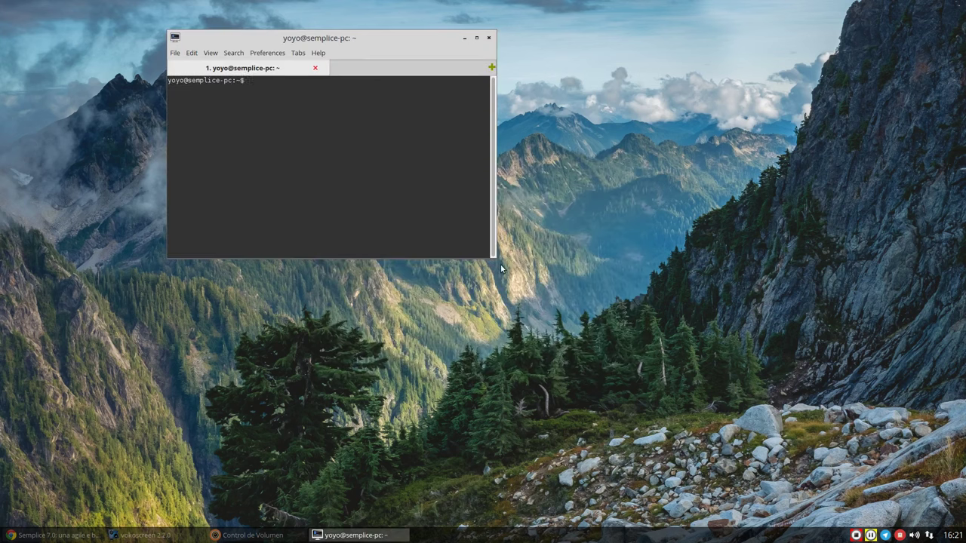
{"action": "left_click_drag", "start_coordinate": [495, 258], "coordinate": [742, 363]}
View the About information of the ROXTerm terminal and close it.
{"action": "left_click", "coordinate": [318, 52]}
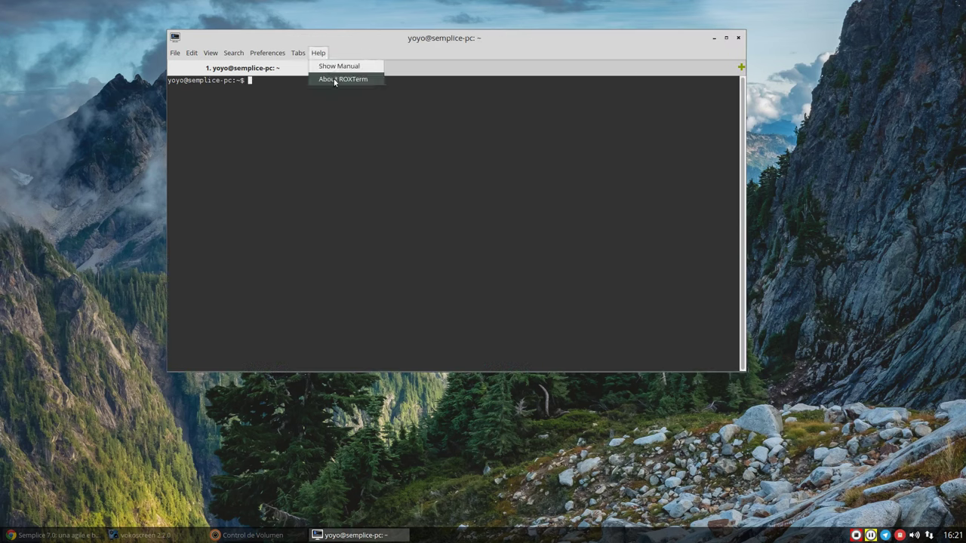
{"action": "left_click", "coordinate": [334, 79]}
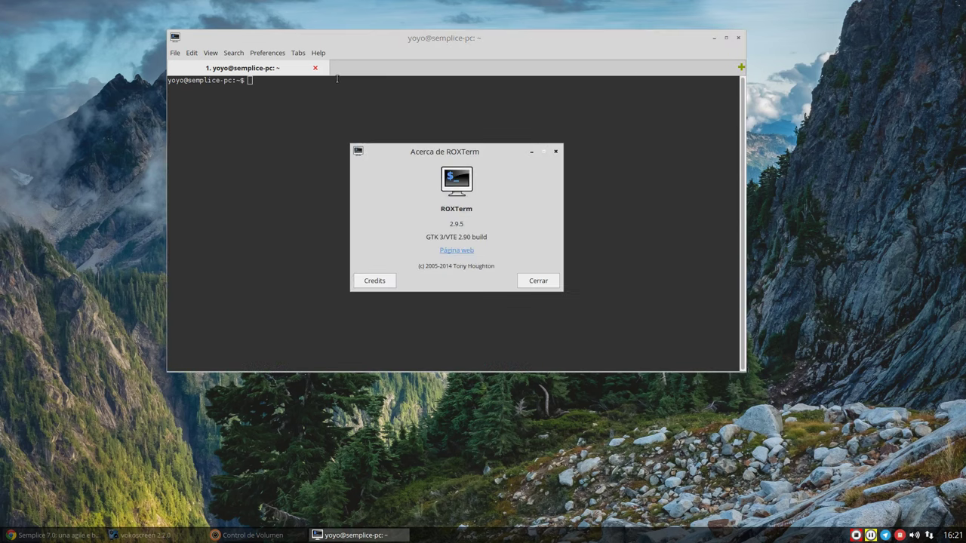
{"action": "left_click", "coordinate": [528, 282]}
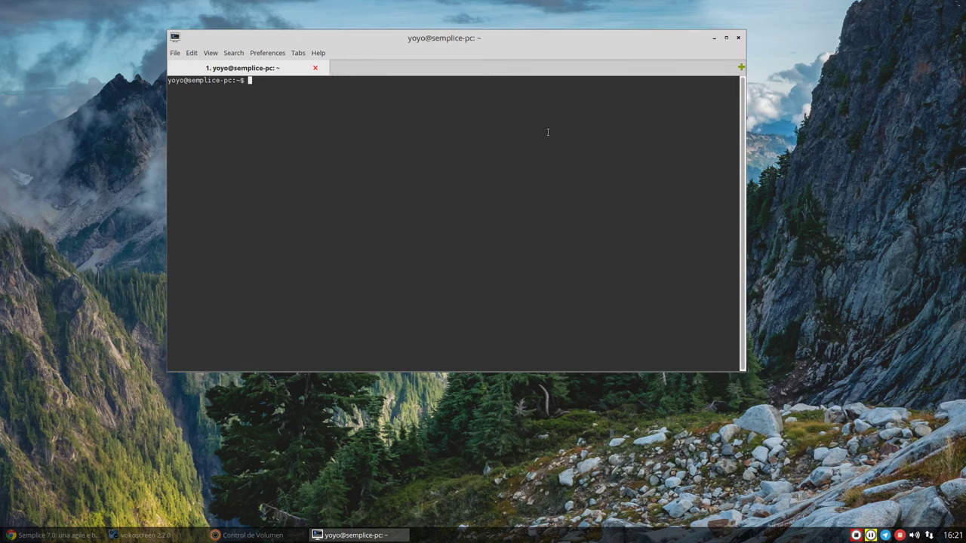
Run inxi -S, highlight the kernel, desktop and distribution entries in its output, and close the terminal.
{"action": "type", "text": "inxi -S"}
{"action": "key", "text": "Return"}
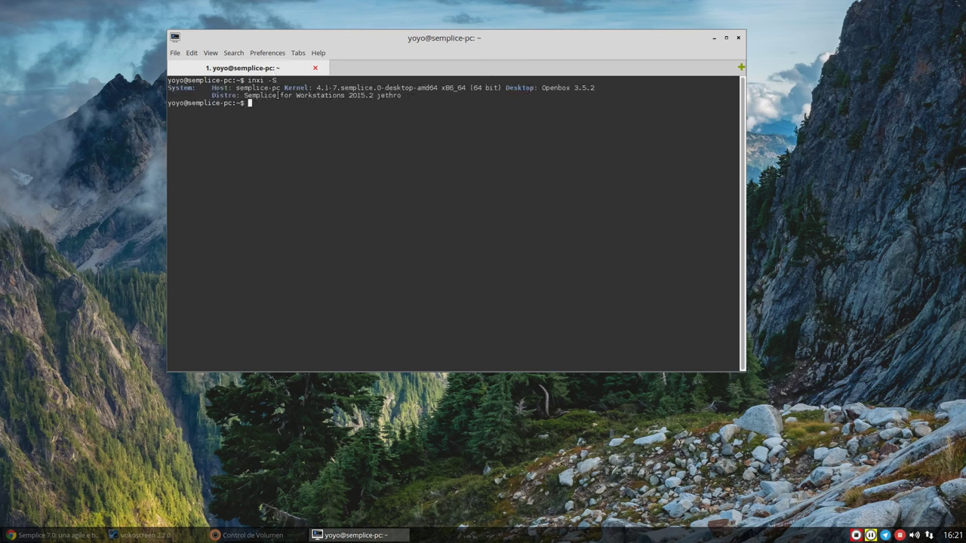
{"action": "left_click_drag", "start_coordinate": [330, 88], "coordinate": [316, 88]}
{"action": "left_click_drag", "start_coordinate": [595, 87], "coordinate": [539, 88]}
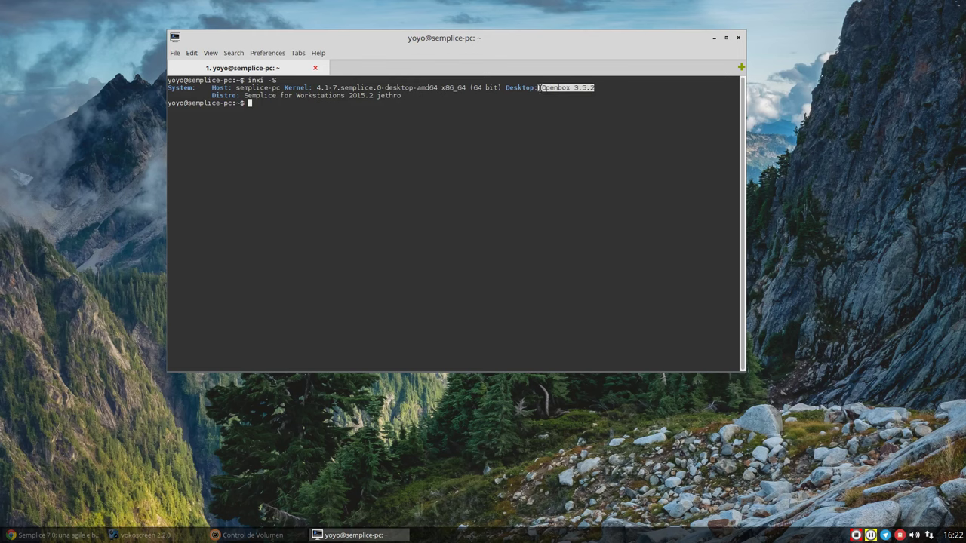
{"action": "left_click", "coordinate": [474, 156]}
{"action": "left_click_drag", "start_coordinate": [400, 96], "coordinate": [243, 97]}
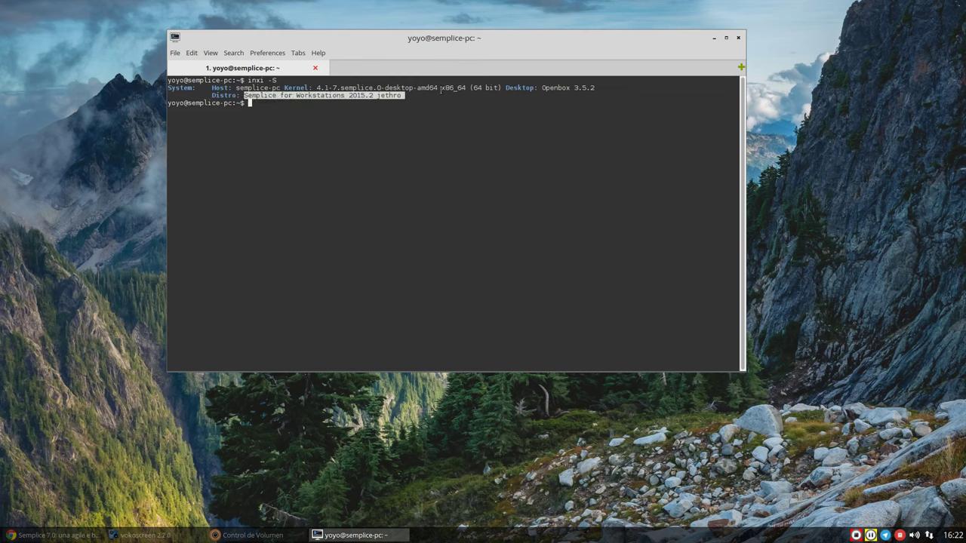
{"action": "left_click", "coordinate": [738, 37]}
{"action": "left_click", "coordinate": [514, 265]}
Browse the installed accessories and system tools, and open the Panel tint2 preferences.
{"action": "right_click", "coordinate": [264, 79]}
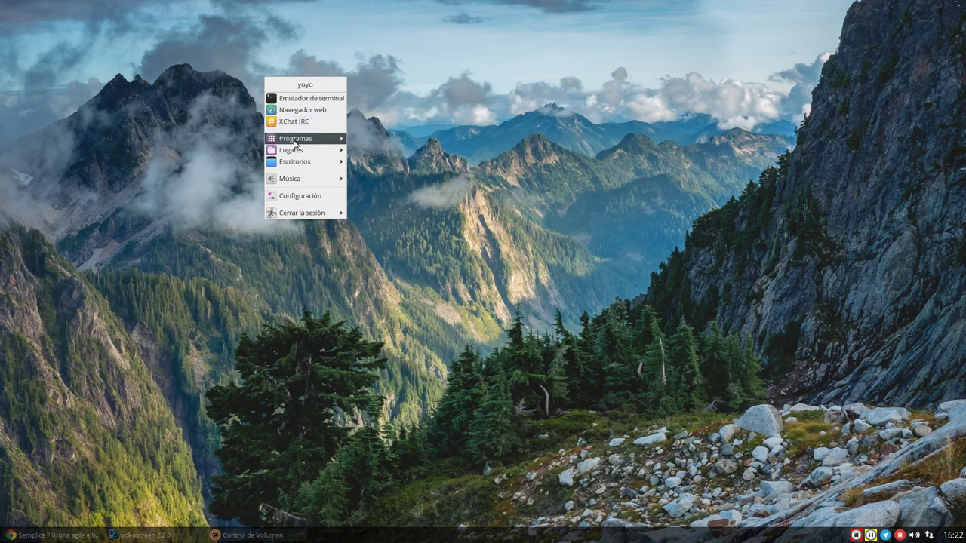
{"action": "mouse_move", "coordinate": [303, 143]}
{"action": "mouse_move", "coordinate": [354, 140]}
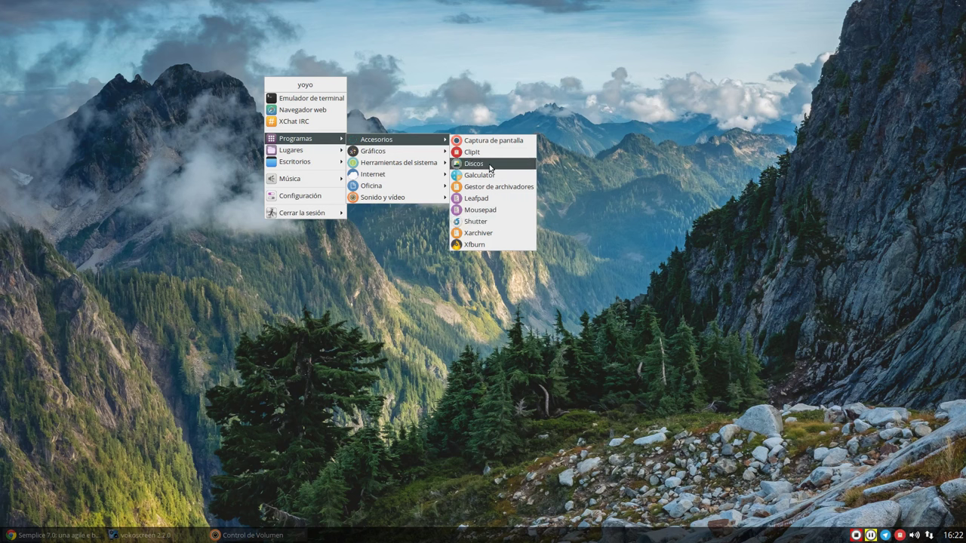
{"action": "mouse_move", "coordinate": [408, 158]}
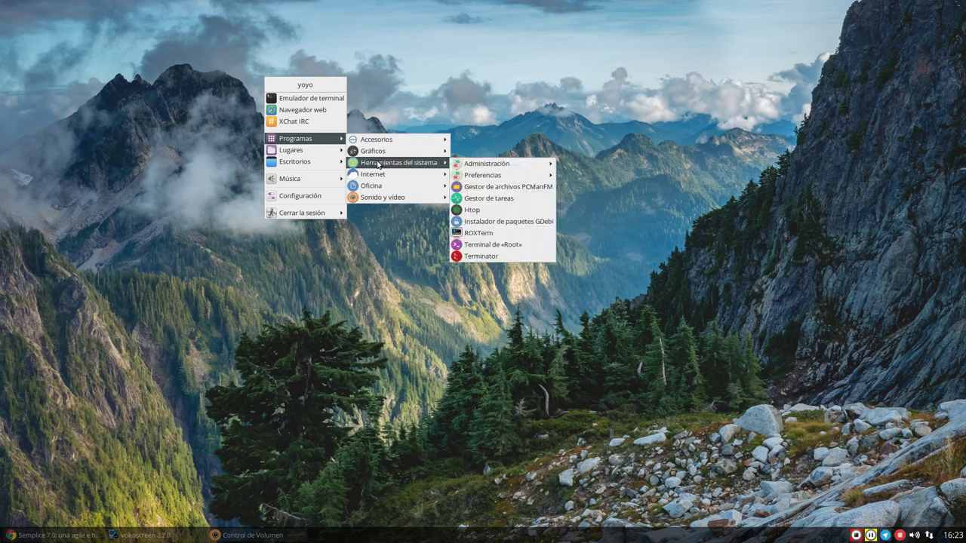
{"action": "mouse_move", "coordinate": [483, 163]}
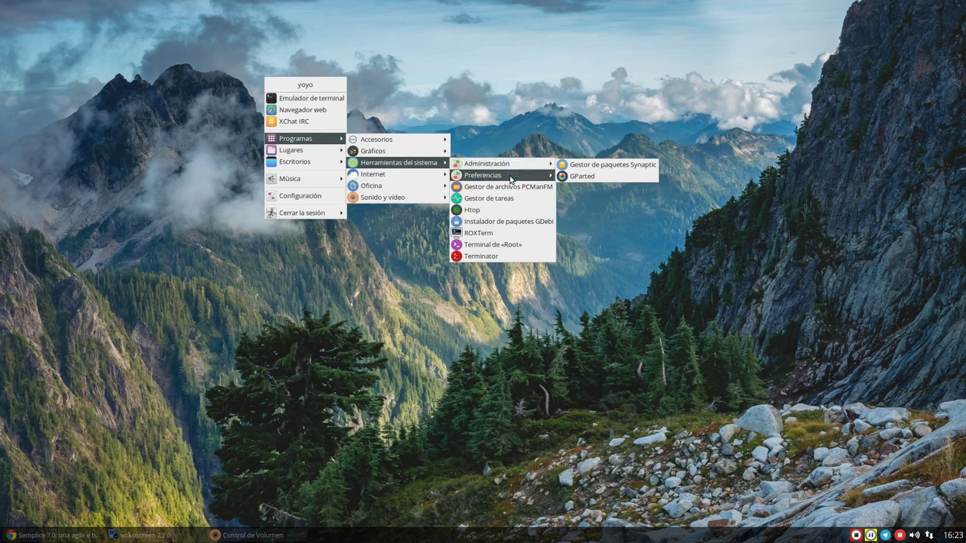
{"action": "mouse_move", "coordinate": [510, 179]}
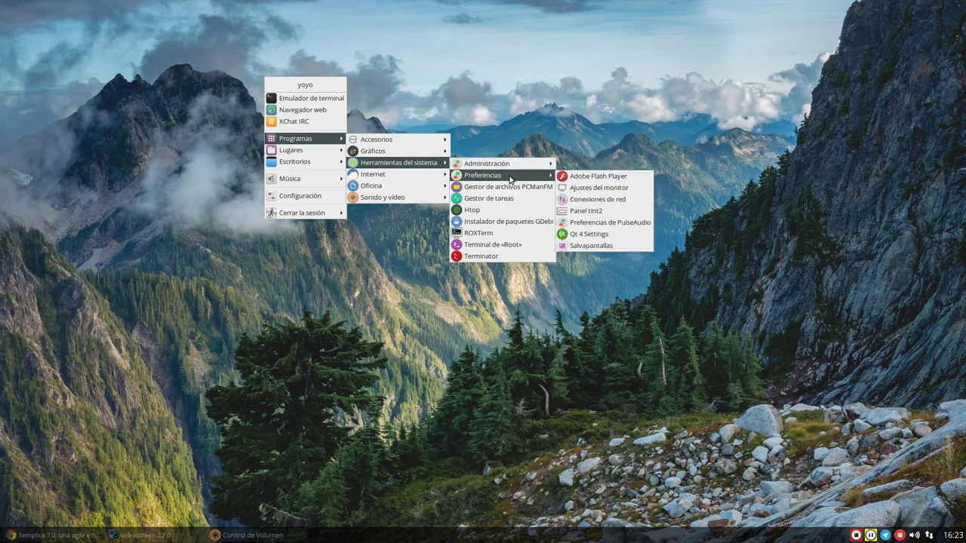
{"action": "left_click", "coordinate": [591, 215]}
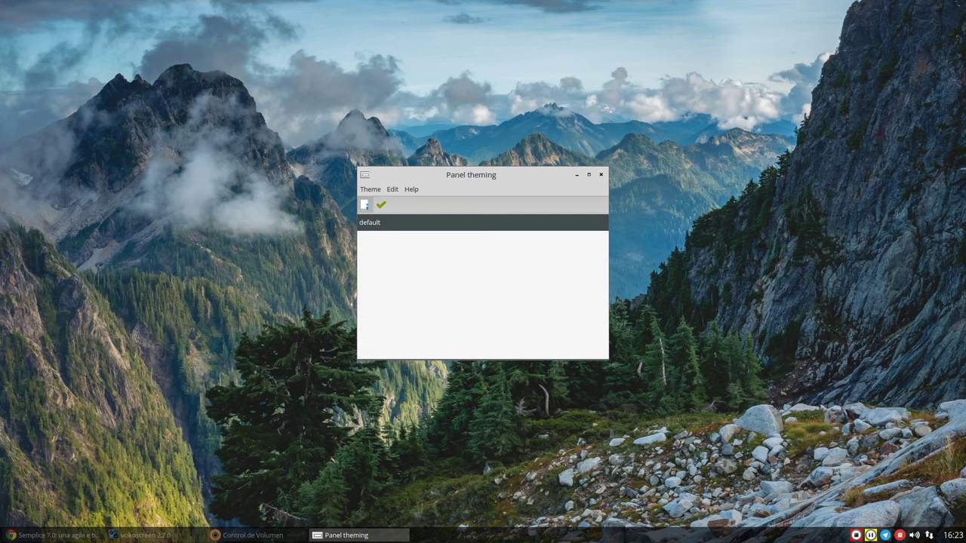
Look through the Panel, Panel items and Launcher properties for a new panel theme, cancel it and close Panel theming.
{"action": "left_click", "coordinate": [365, 205]}
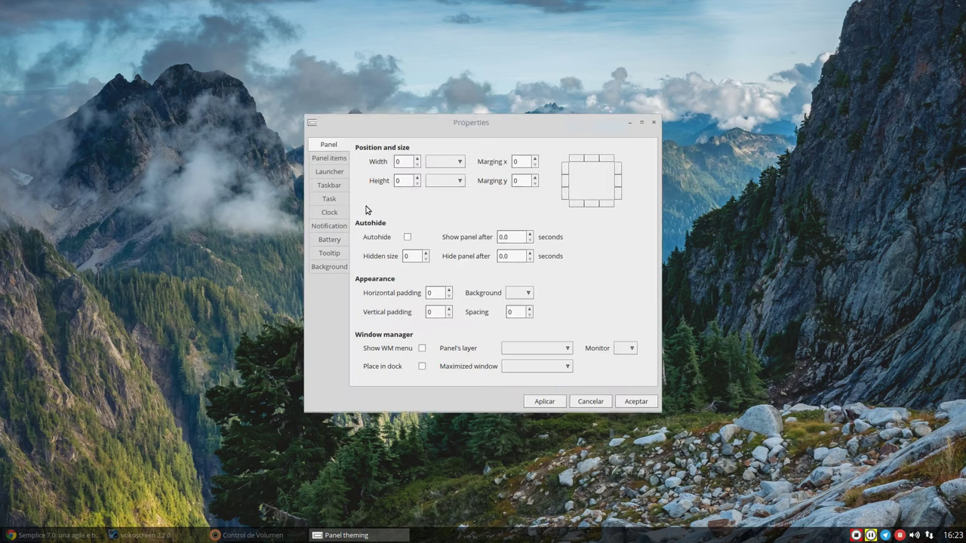
{"action": "left_click", "coordinate": [335, 158]}
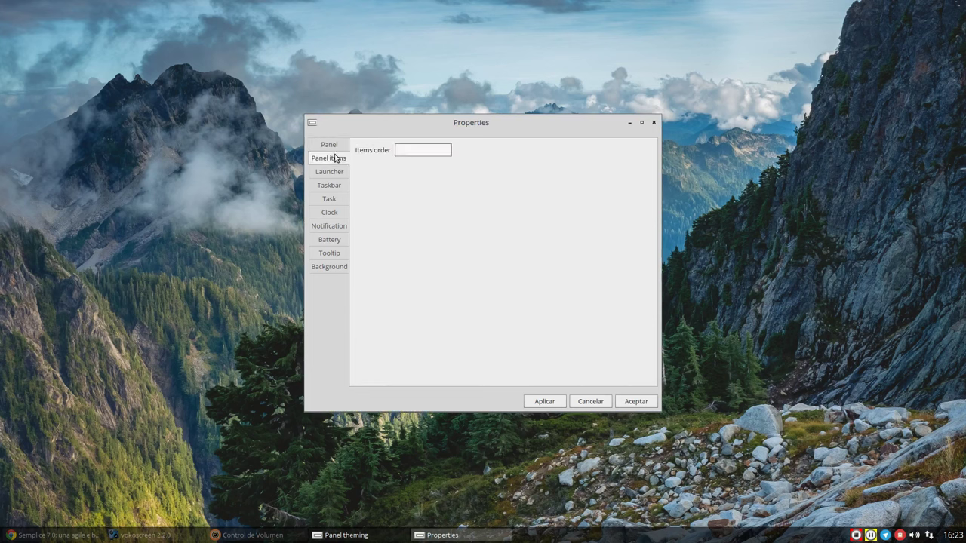
{"action": "left_click", "coordinate": [332, 173]}
{"action": "left_click", "coordinate": [587, 402]}
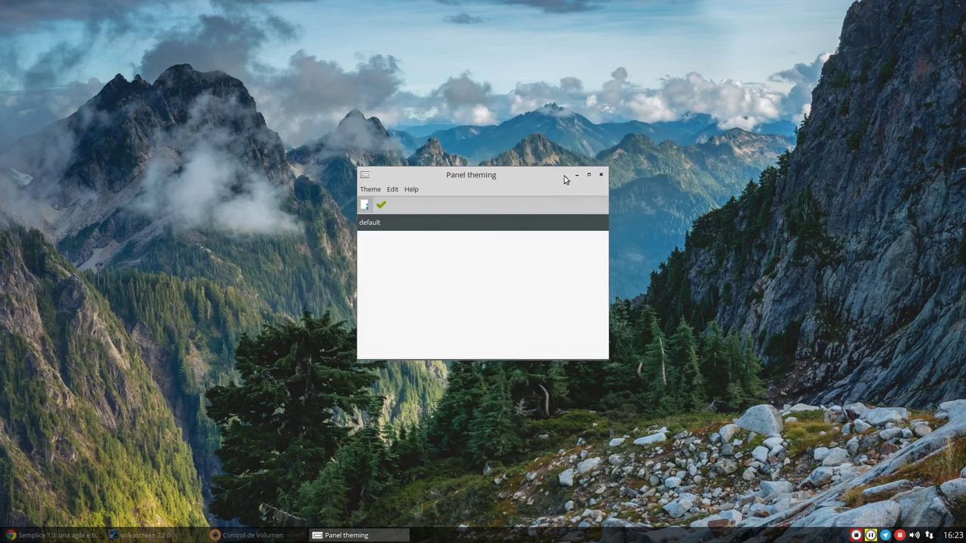
{"action": "left_click", "coordinate": [599, 176]}
Open the PCManFM file manager from the system tools.
{"action": "right_click", "coordinate": [368, 56]}
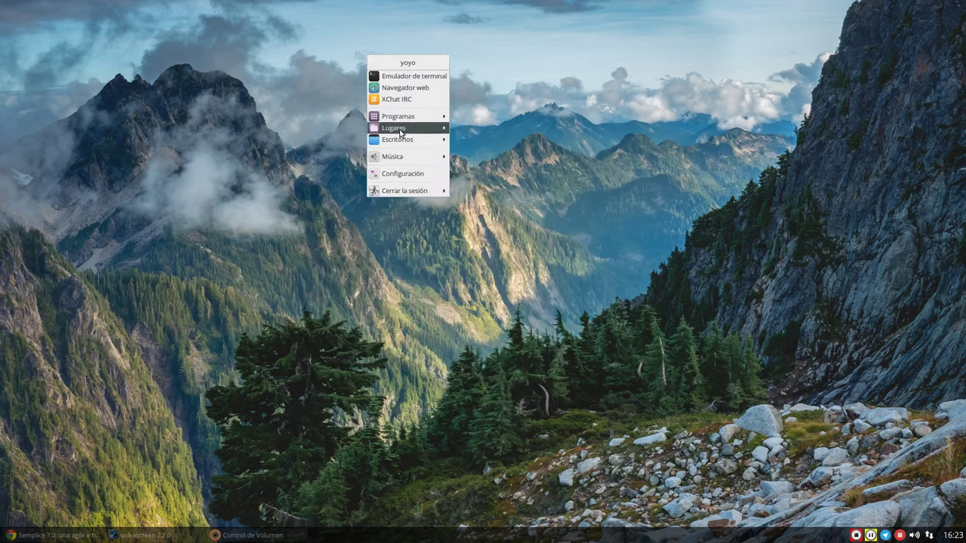
{"action": "mouse_move", "coordinate": [409, 118]}
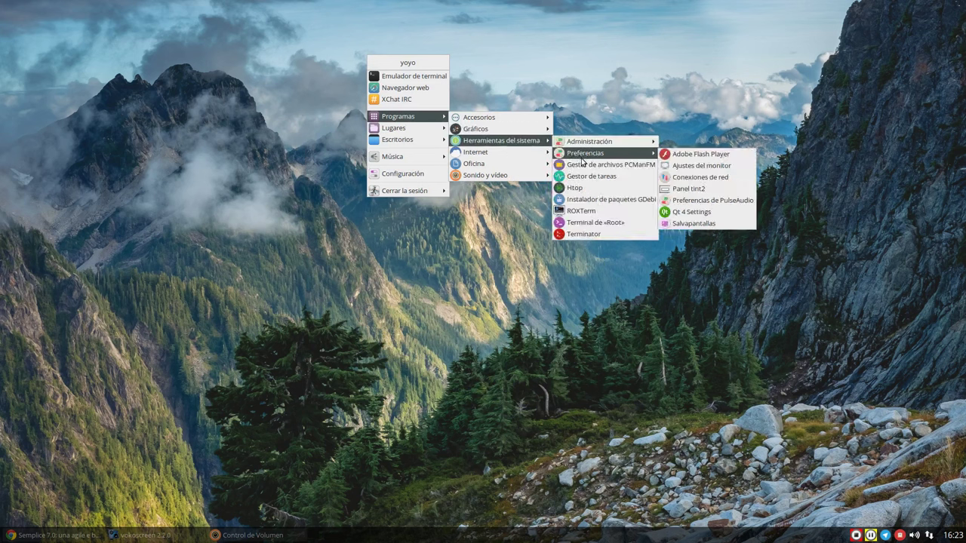
{"action": "mouse_move", "coordinate": [494, 133]}
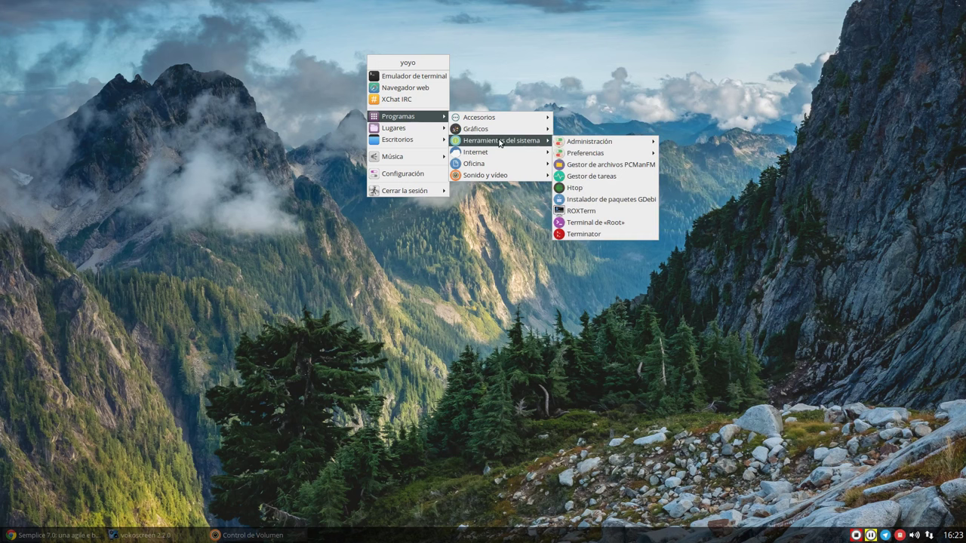
{"action": "mouse_move", "coordinate": [585, 156]}
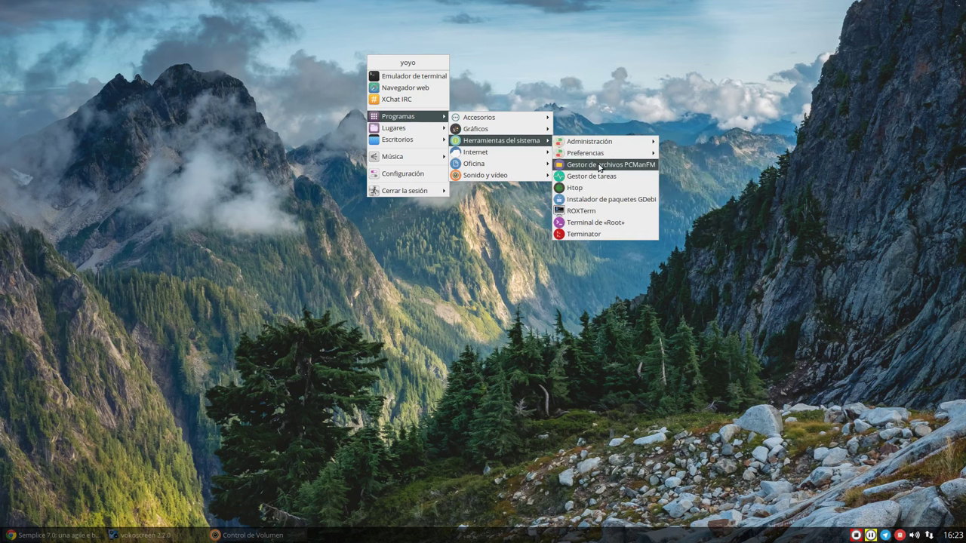
{"action": "left_click", "coordinate": [599, 166]}
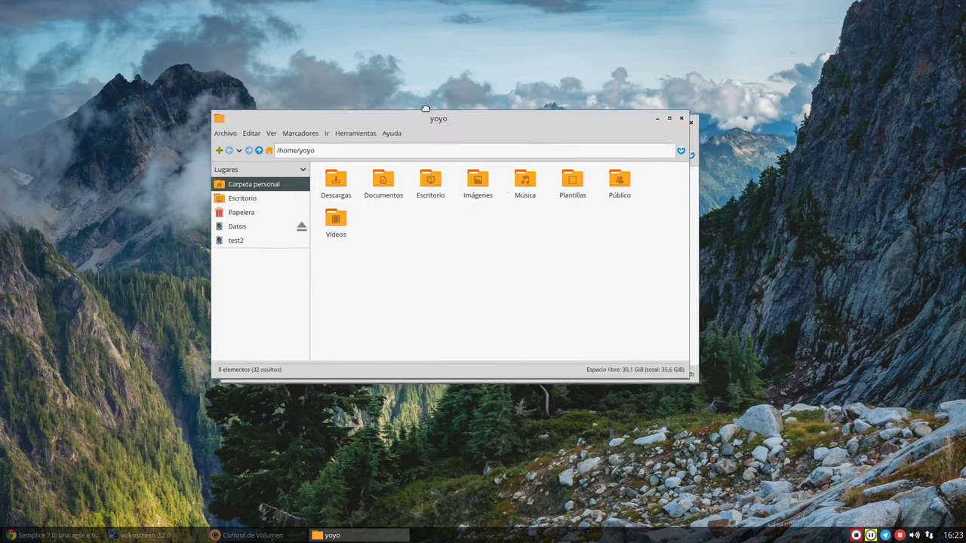
View the About information of PCManFM, moving its window clear of the folder icons, and close it.
{"action": "left_click", "coordinate": [305, 95]}
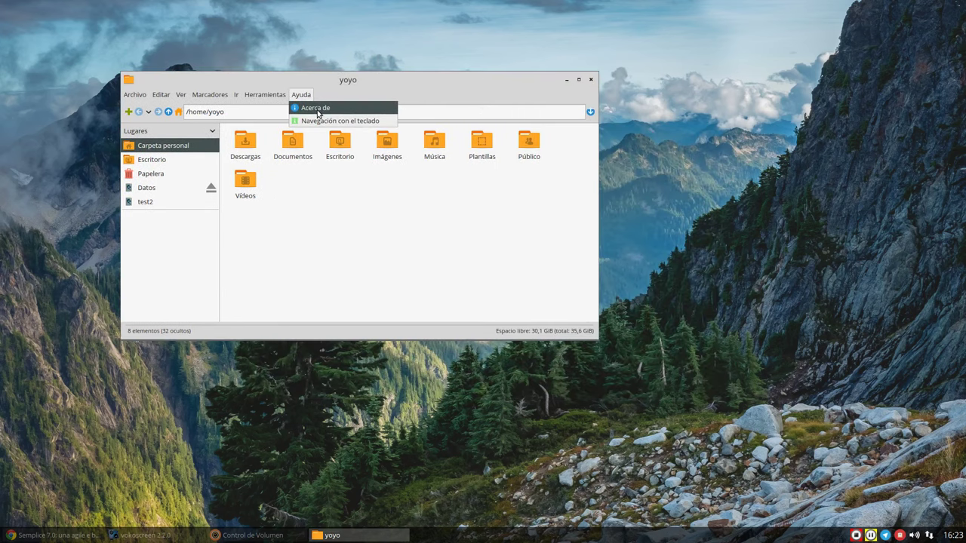
{"action": "left_click", "coordinate": [317, 108]}
{"action": "left_click_drag", "start_coordinate": [338, 113], "coordinate": [517, 207]}
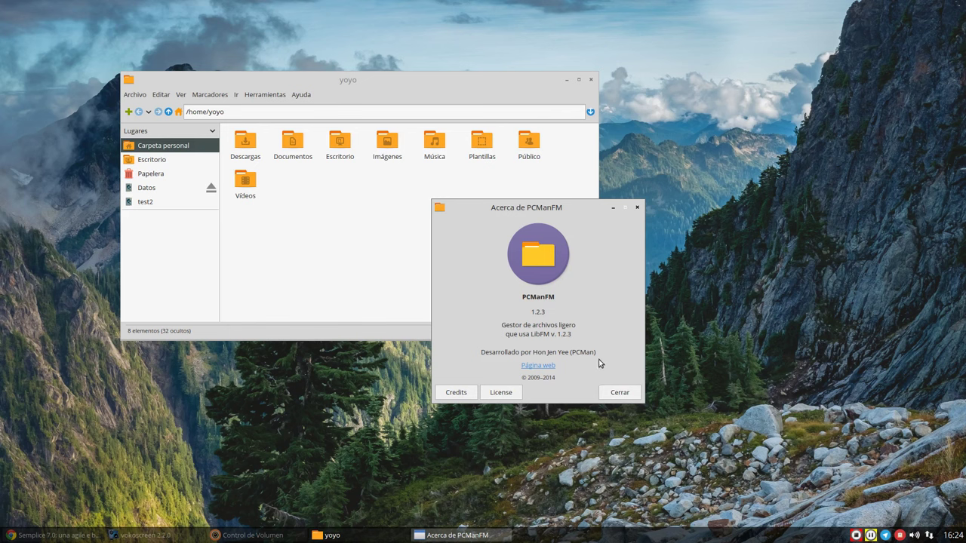
{"action": "left_click", "coordinate": [626, 396]}
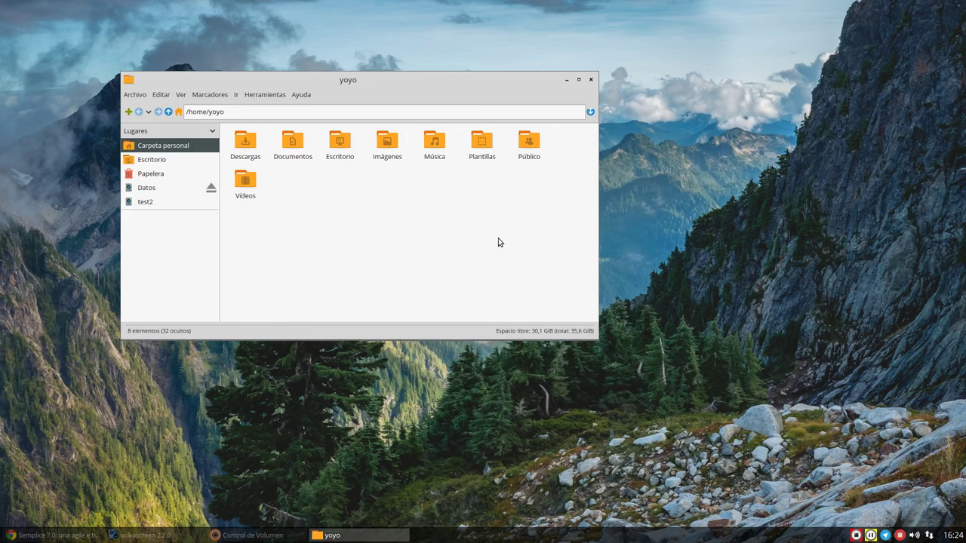
Select all the folders in the home directory to point out their icons, clear the selection and close the file manager.
{"action": "left_click_drag", "start_coordinate": [558, 154], "coordinate": [232, 193]}
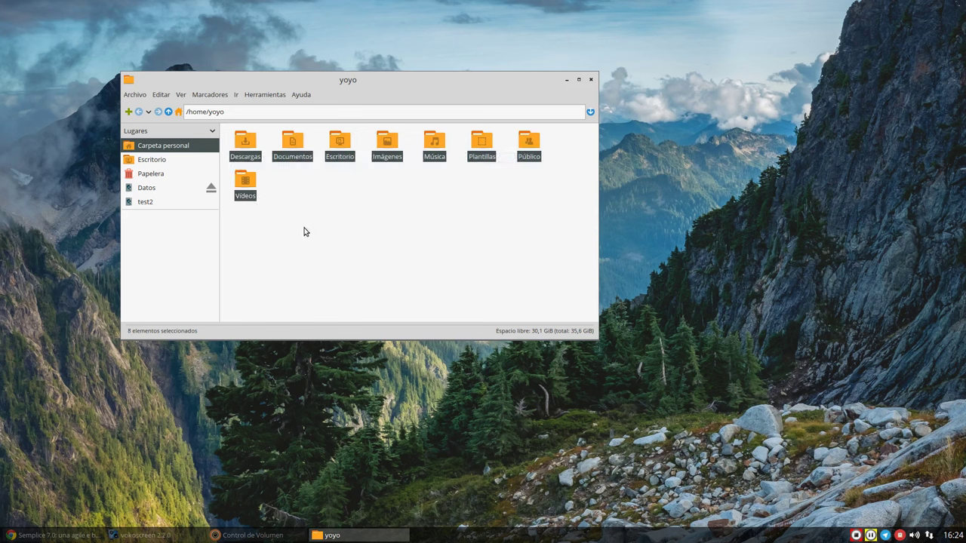
{"action": "left_click", "coordinate": [305, 232]}
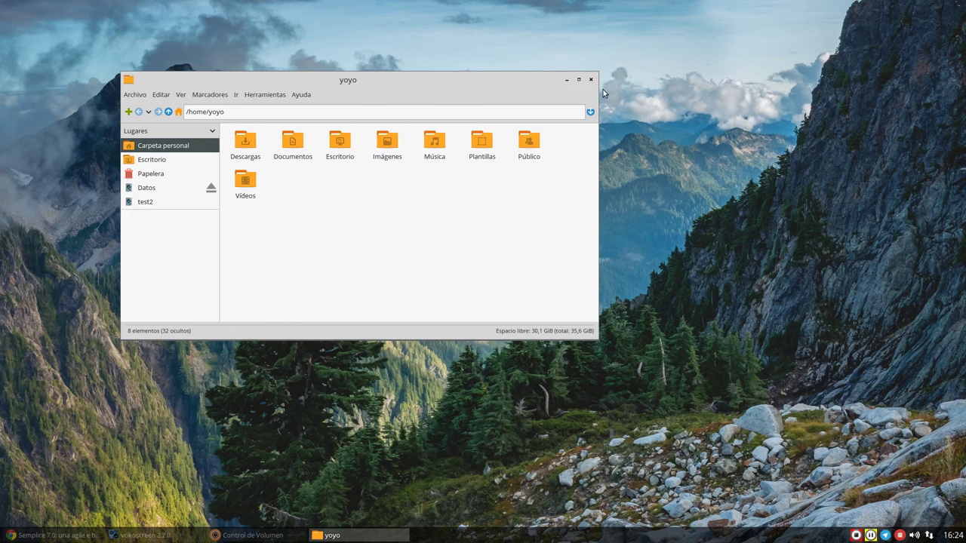
{"action": "left_click", "coordinate": [590, 81]}
Open the task manager, move it toward the desktop's upper left and widen it to show all process columns.
{"action": "right_click", "coordinate": [329, 56]}
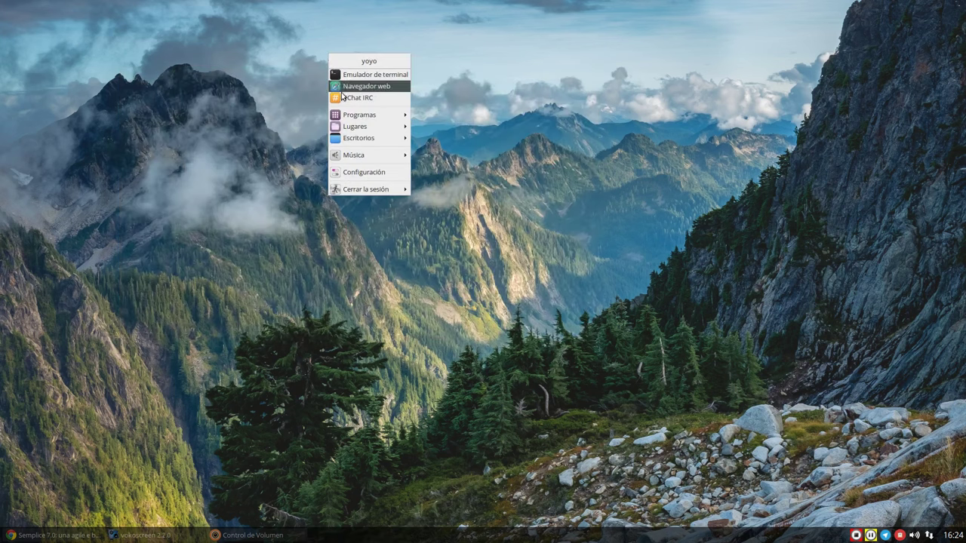
{"action": "mouse_move", "coordinate": [358, 119]}
{"action": "mouse_move", "coordinate": [445, 140]}
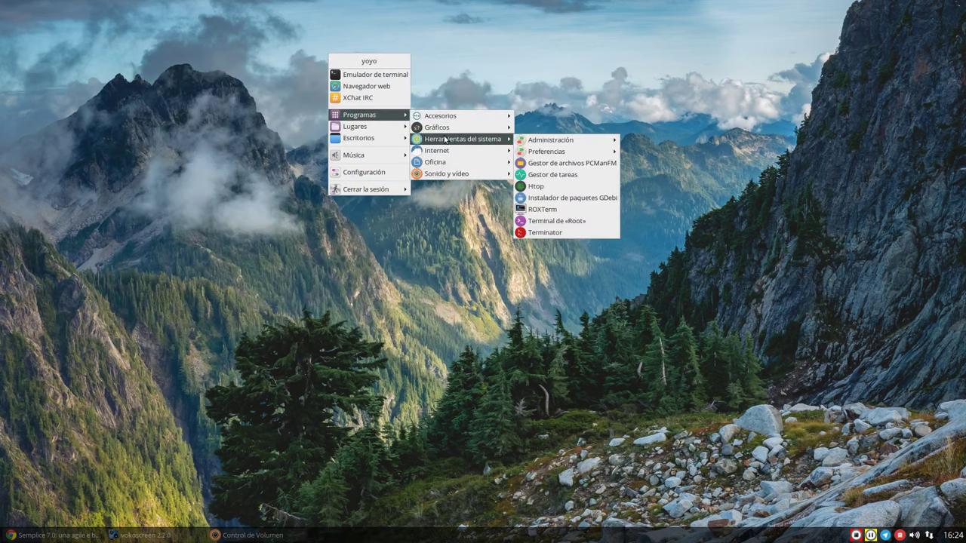
{"action": "left_click", "coordinate": [574, 176]}
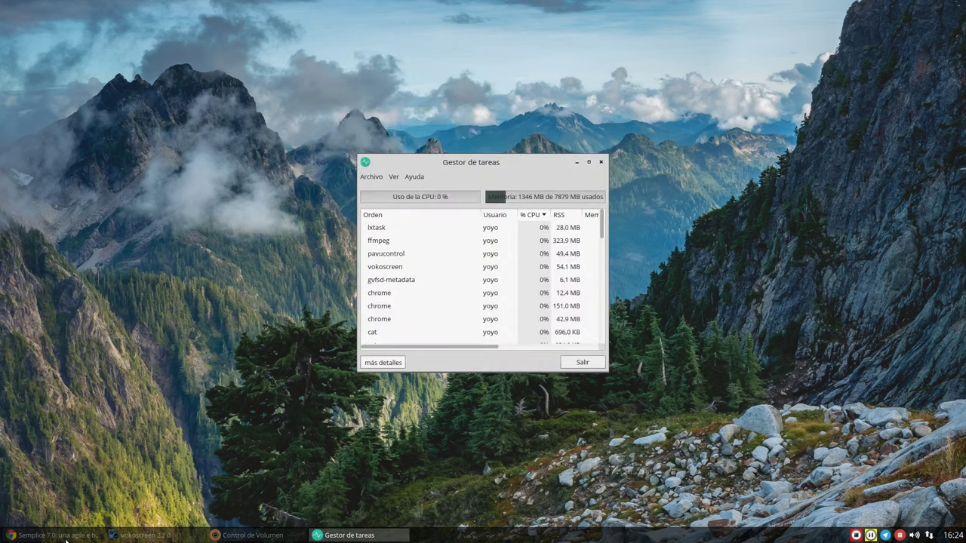
{"action": "left_click_drag", "start_coordinate": [463, 166], "coordinate": [314, 123]}
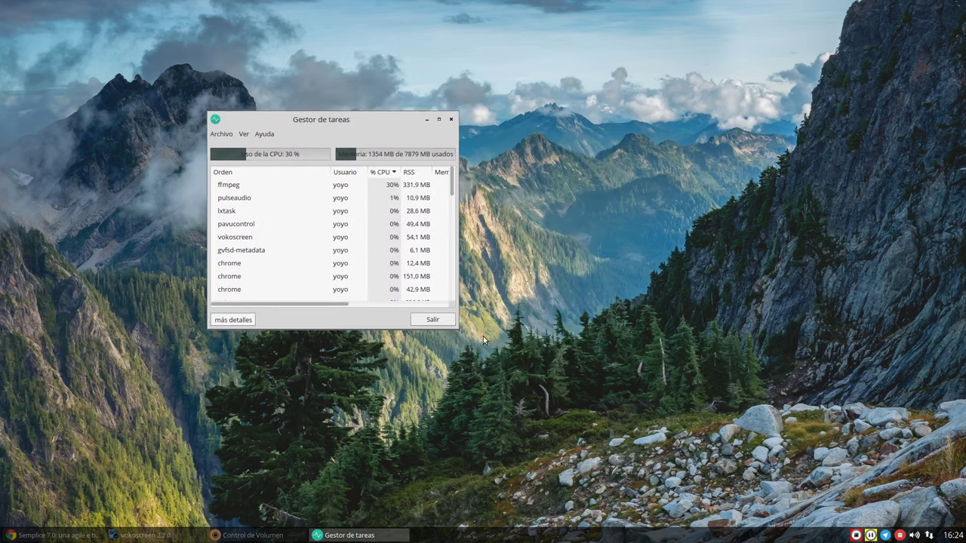
{"action": "left_click_drag", "start_coordinate": [452, 324], "coordinate": [746, 351]}
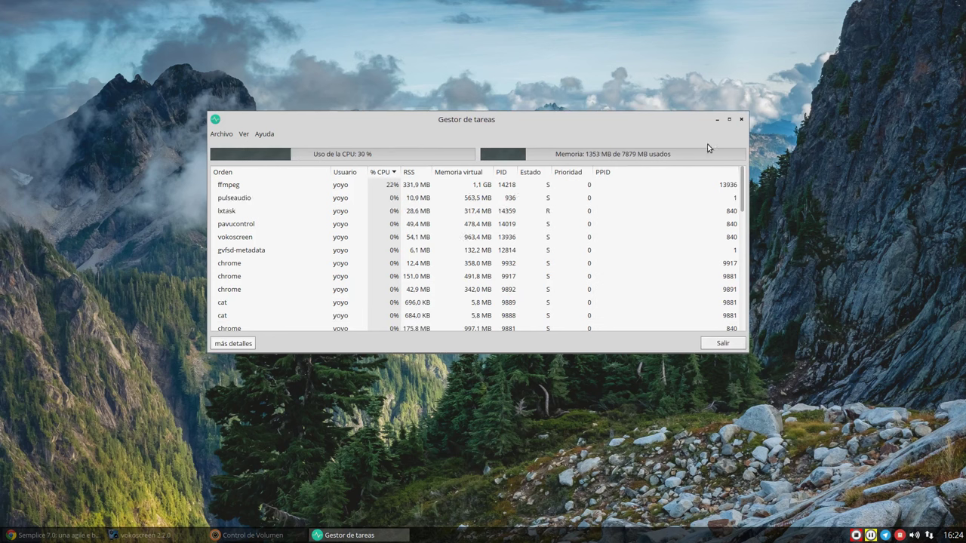
Close the task manager and open the Terminator terminal from the system tools.
{"action": "left_click", "coordinate": [721, 343]}
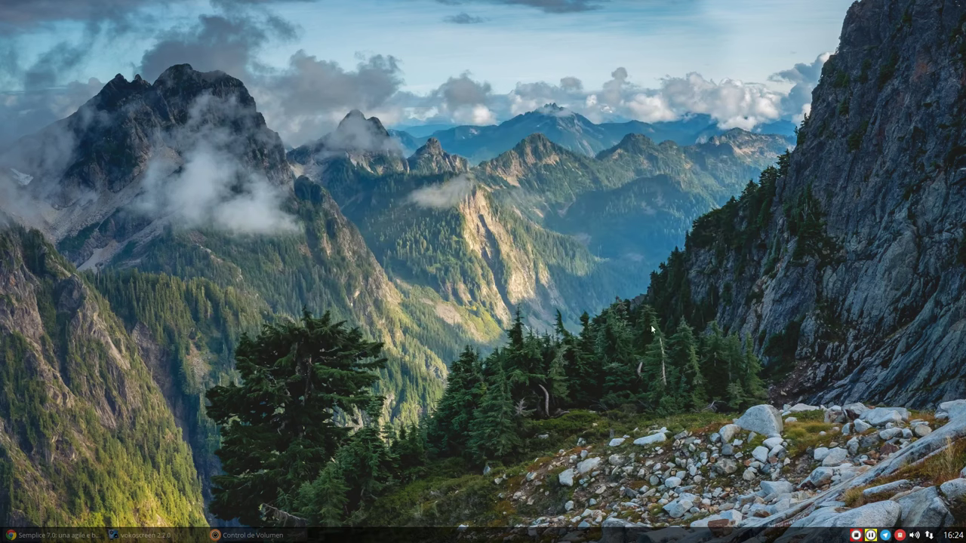
{"action": "right_click", "coordinate": [318, 134]}
{"action": "mouse_move", "coordinate": [338, 195]}
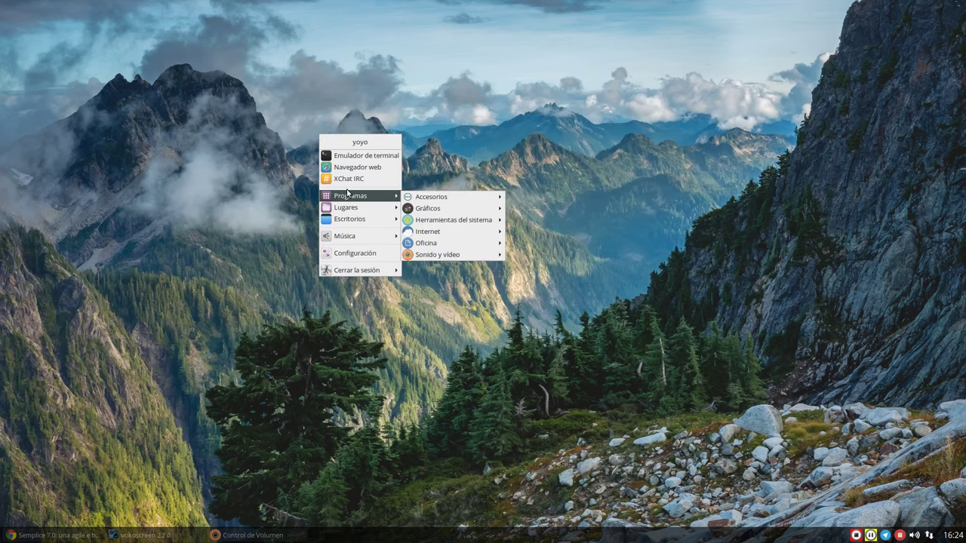
{"action": "mouse_move", "coordinate": [426, 224]}
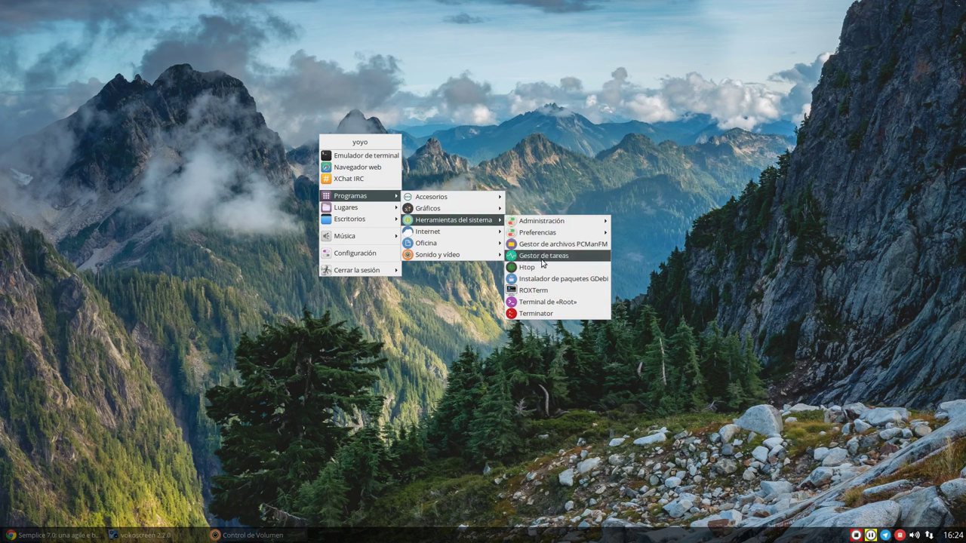
{"action": "left_click", "coordinate": [537, 314]}
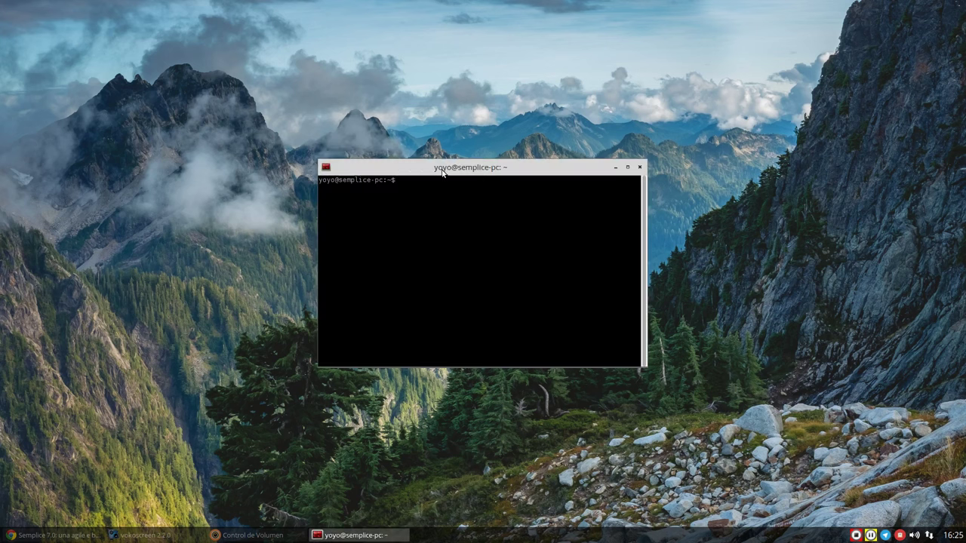
Move the Terminator window around the upper part of the desktop, enlarge it to show the terminal, and close it.
{"action": "left_click_drag", "start_coordinate": [441, 167], "coordinate": [246, 49]}
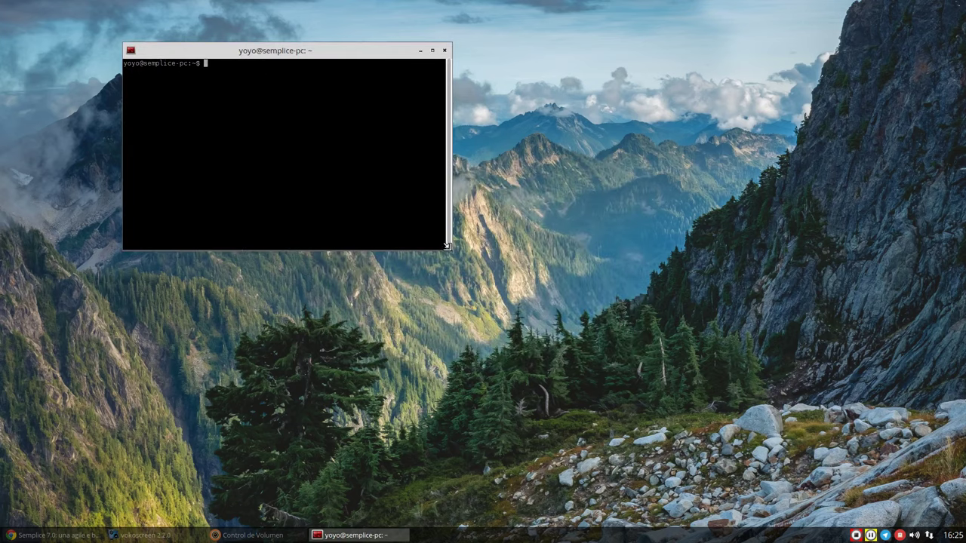
{"action": "left_click_drag", "start_coordinate": [447, 246], "coordinate": [721, 359]}
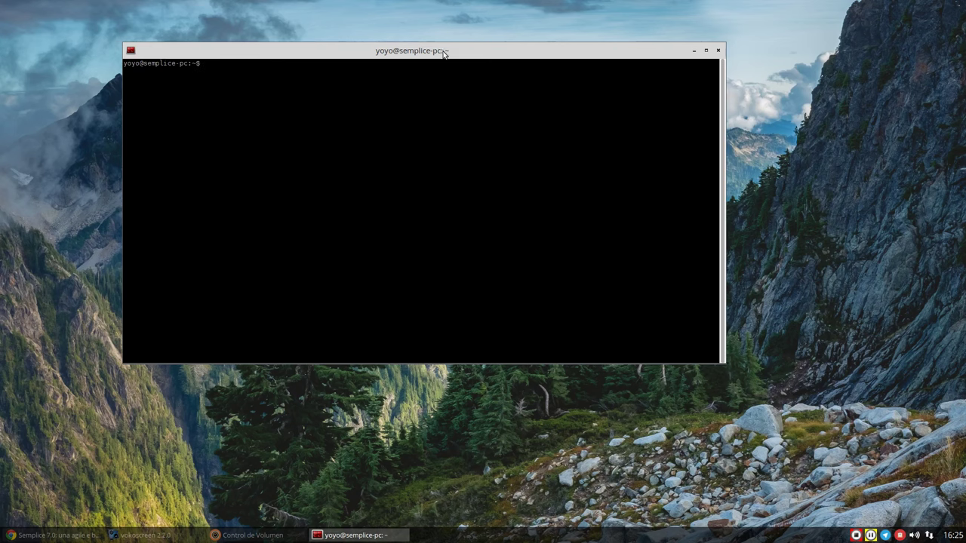
{"action": "left_click_drag", "start_coordinate": [444, 48], "coordinate": [491, 76]}
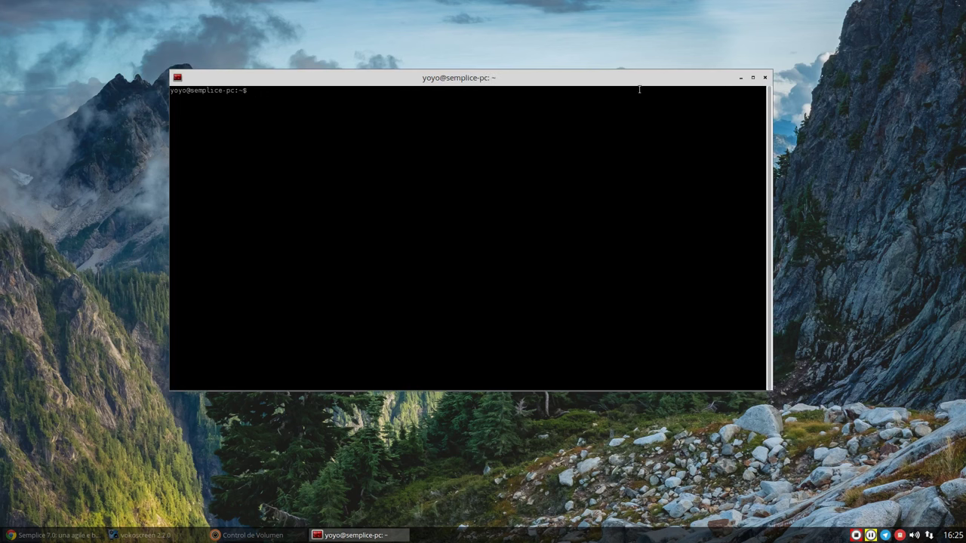
{"action": "left_click", "coordinate": [764, 77]}
Browse the installed programs in the Internet, system tools, administration, office, and sound and video categories.
{"action": "right_click", "coordinate": [408, 60]}
{"action": "mouse_move", "coordinate": [447, 121]}
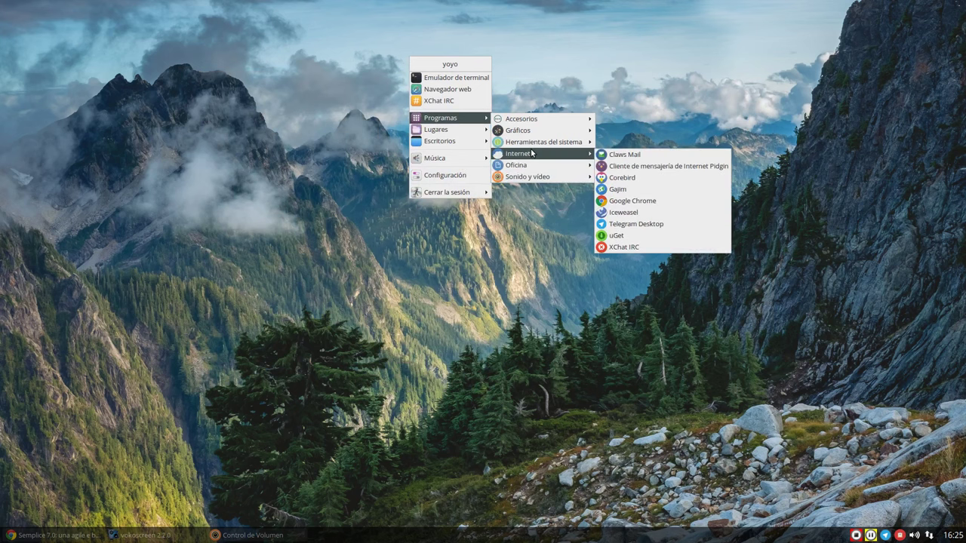
{"action": "mouse_move", "coordinate": [550, 153]}
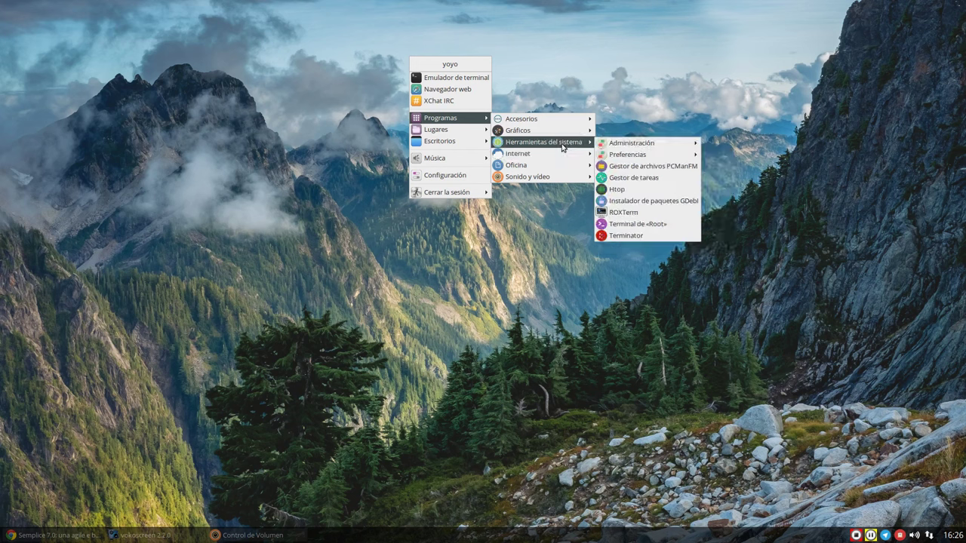
{"action": "mouse_move", "coordinate": [652, 149]}
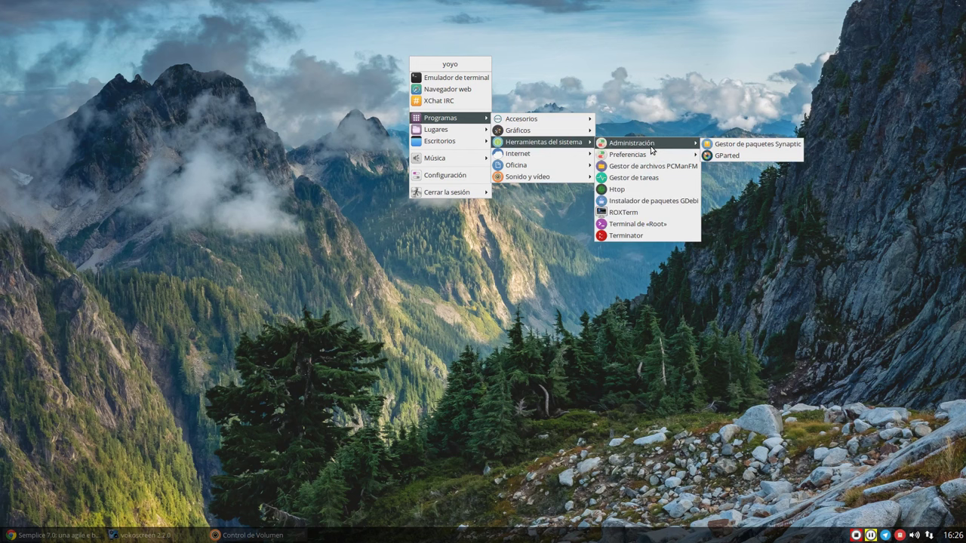
{"action": "mouse_move", "coordinate": [513, 155]}
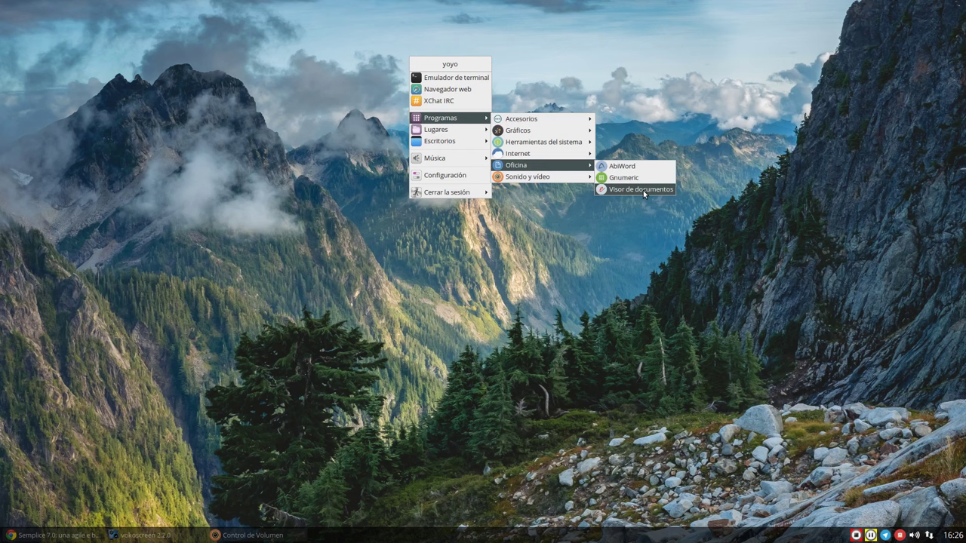
{"action": "mouse_move", "coordinate": [554, 180]}
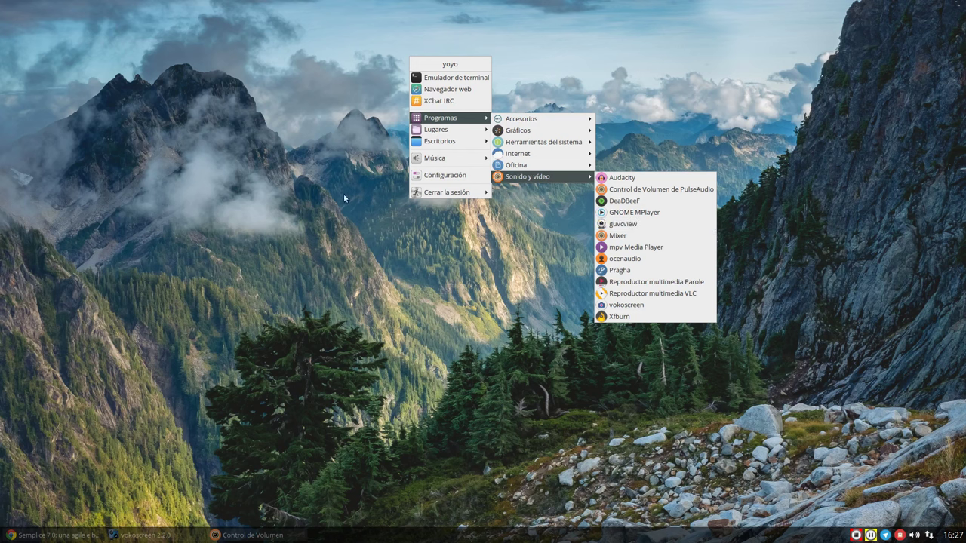
Open the Configuración settings center, move it toward the desktop's upper left and look over its categories.
{"action": "left_click", "coordinate": [445, 174]}
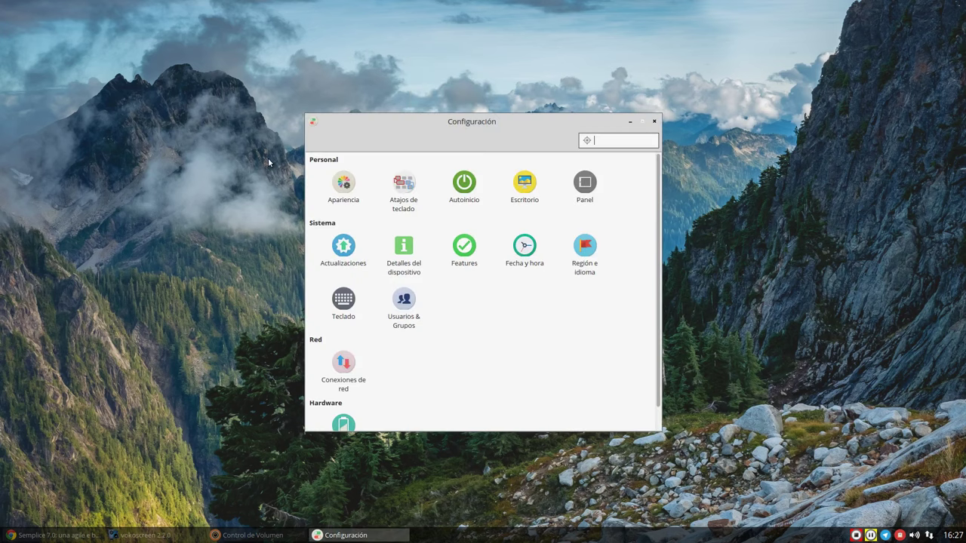
{"action": "left_click_drag", "start_coordinate": [468, 134], "coordinate": [387, 66]}
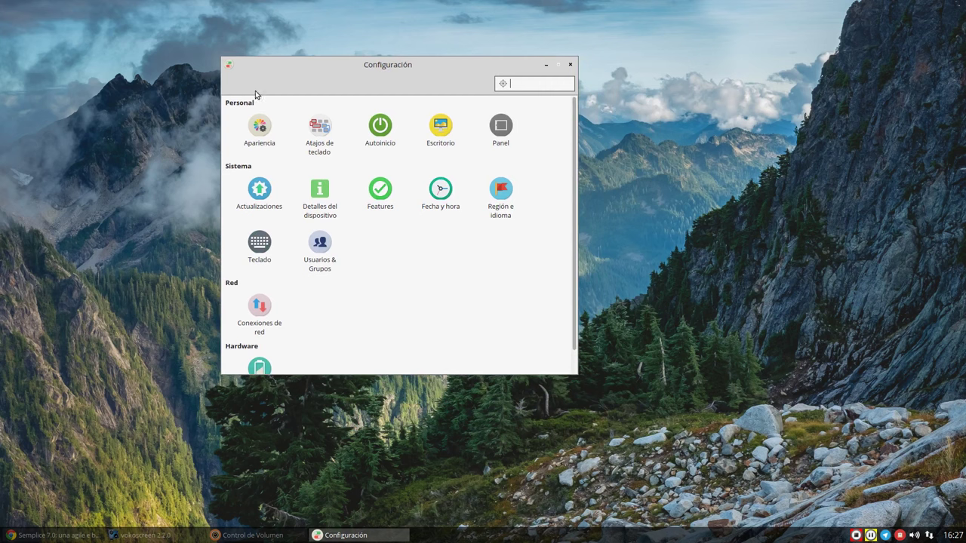
{"action": "scroll", "coordinate": [274, 222], "scroll_direction": "down", "scroll_amount": 1}
{"action": "scroll", "coordinate": [274, 322], "scroll_direction": "up", "scroll_amount": 1}
View the theme, effects and font options of the Apariencia settings and return to the settings overview.
{"action": "left_click", "coordinate": [258, 122]}
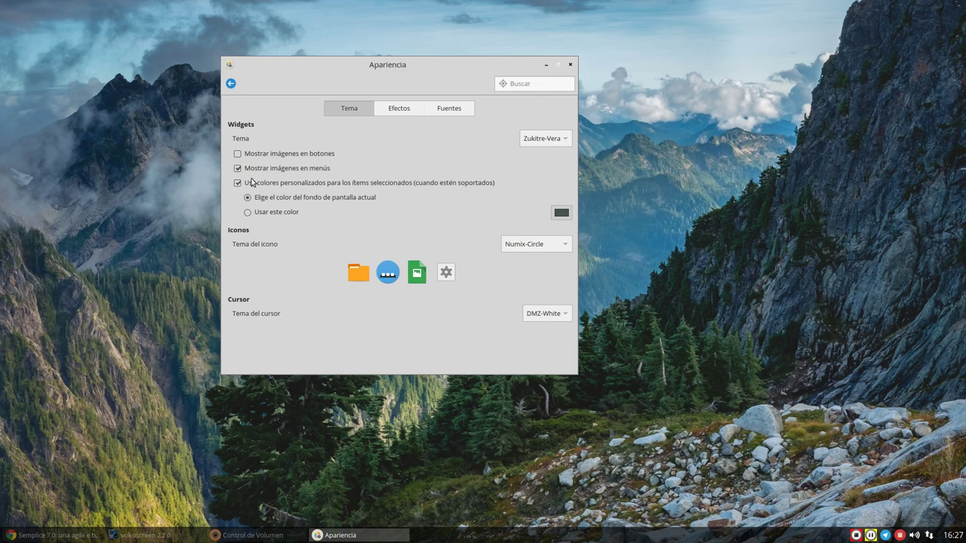
{"action": "left_click", "coordinate": [391, 108]}
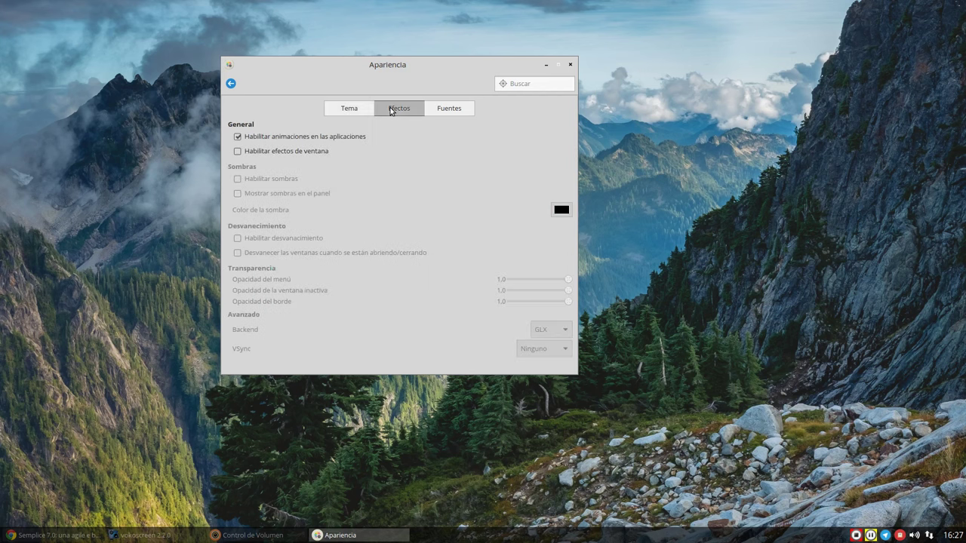
{"action": "left_click", "coordinate": [451, 108]}
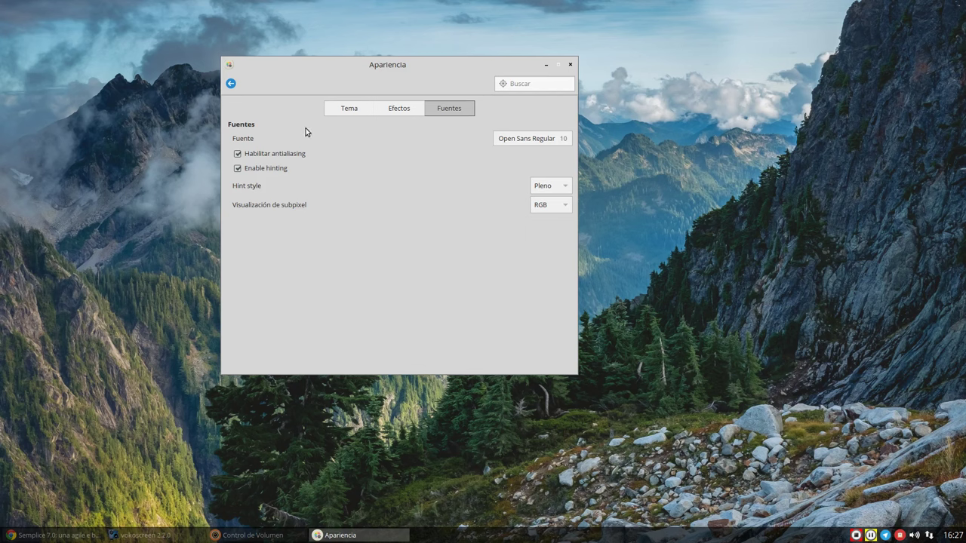
{"action": "left_click", "coordinate": [234, 86]}
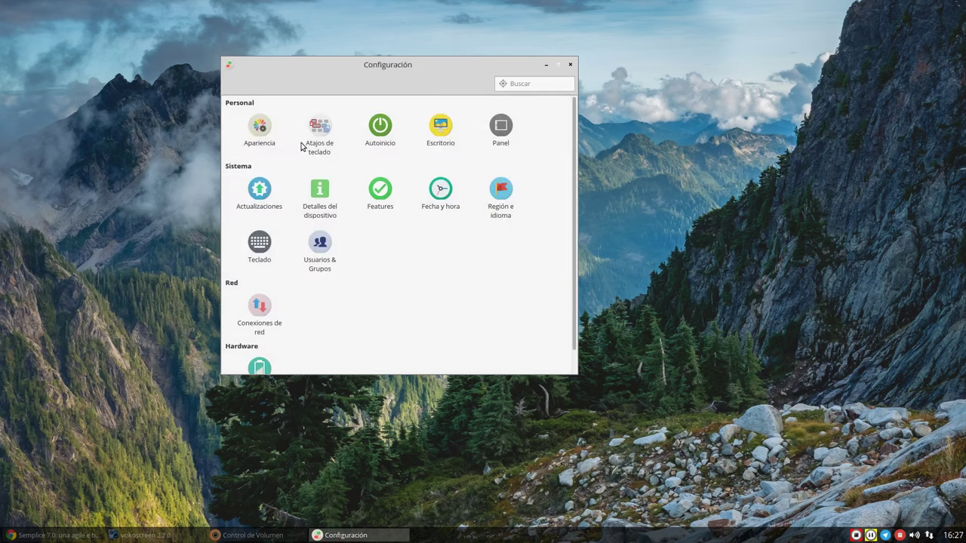
View the keyboard shortcut settings and the list of autostart applications, returning to the settings overview.
{"action": "left_click", "coordinate": [318, 134]}
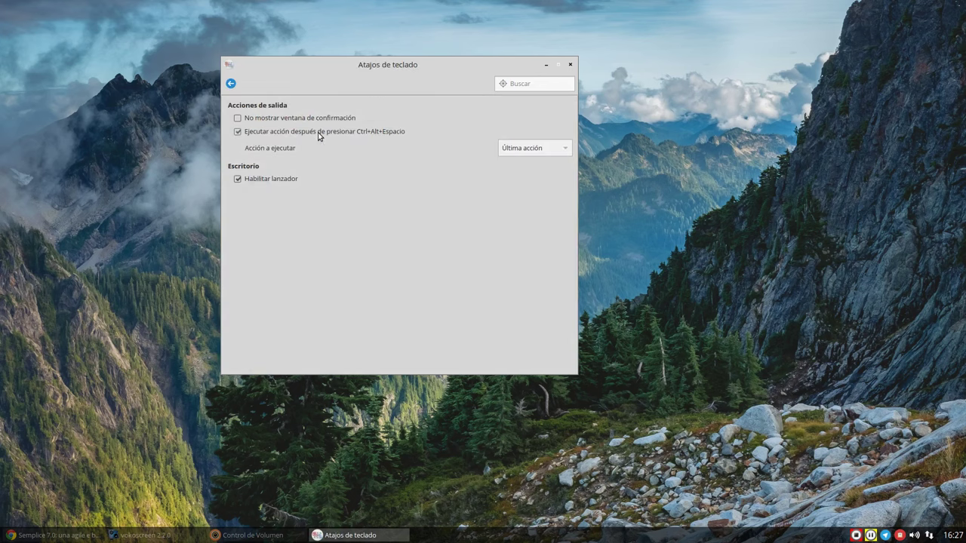
{"action": "left_click", "coordinate": [230, 83]}
{"action": "left_click", "coordinate": [382, 139]}
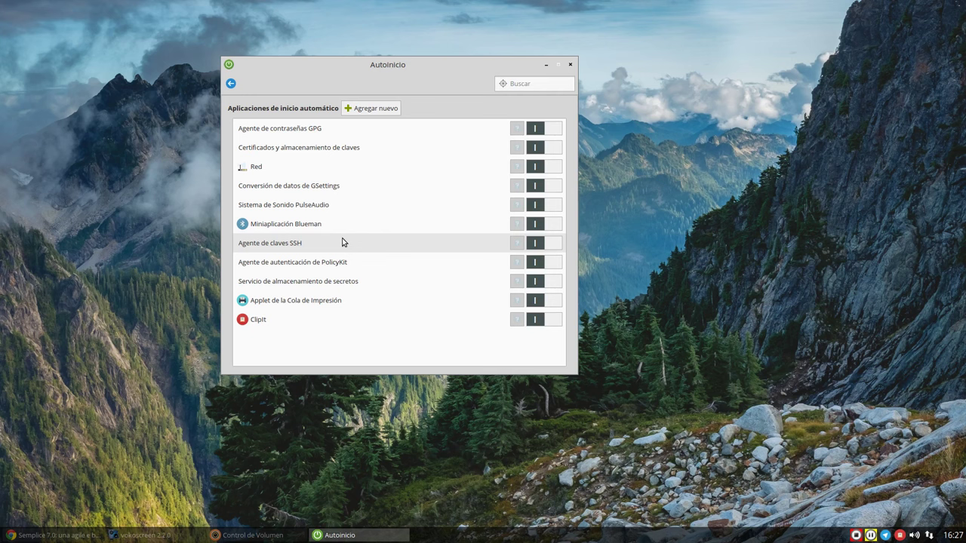
{"action": "left_click", "coordinate": [232, 84]}
View the desktop wallpaper settings and the panel settings, including the available panel positions, leaving the position at Abajo.
{"action": "left_click", "coordinate": [442, 129]}
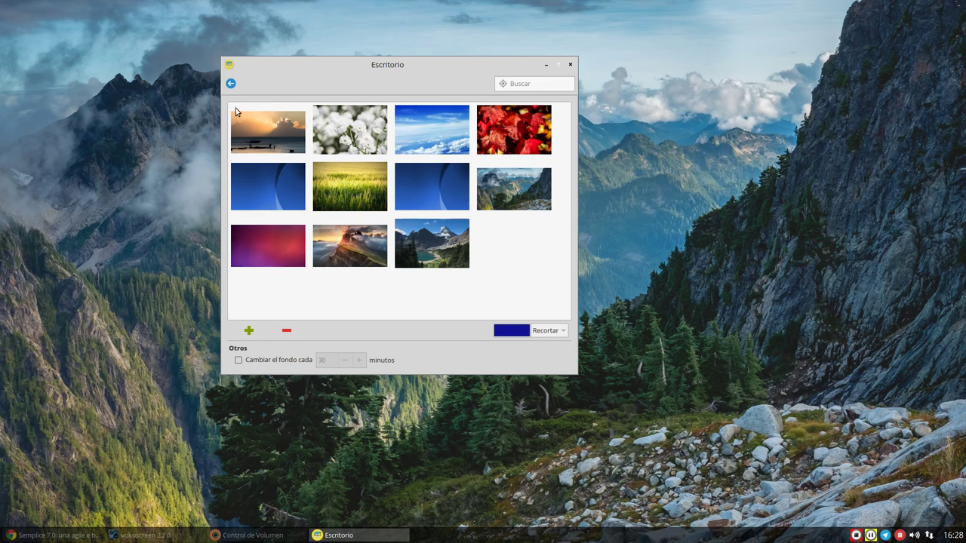
{"action": "left_click", "coordinate": [231, 83]}
{"action": "left_click", "coordinate": [488, 129]}
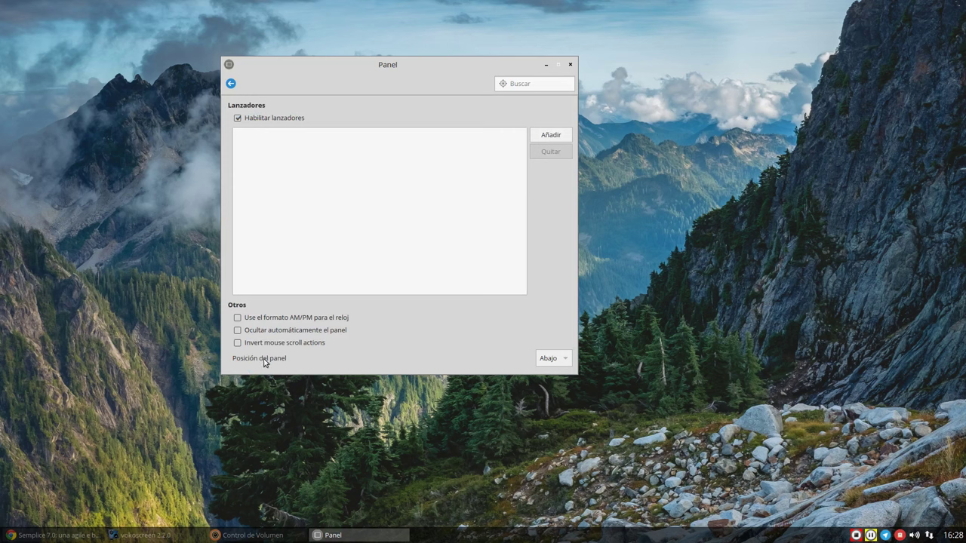
{"action": "left_click", "coordinate": [551, 361]}
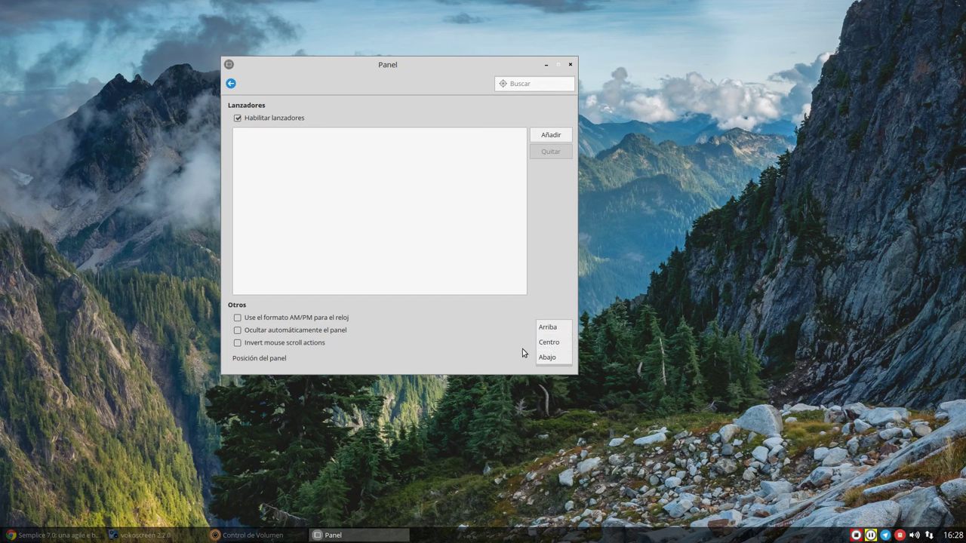
{"action": "left_click", "coordinate": [449, 215]}
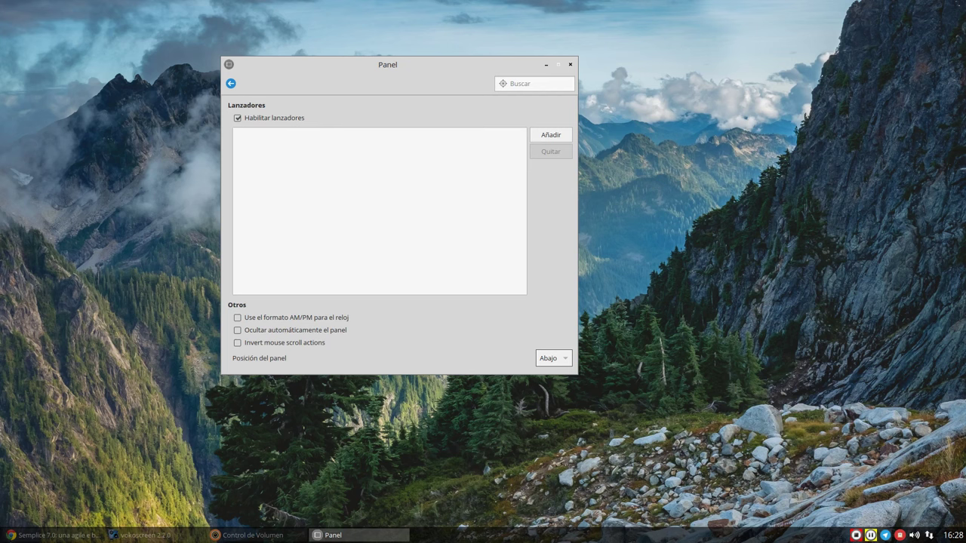
Look through the applications that can be added as panel launchers, cancel the selection and return to the settings overview.
{"action": "left_click", "coordinate": [548, 138]}
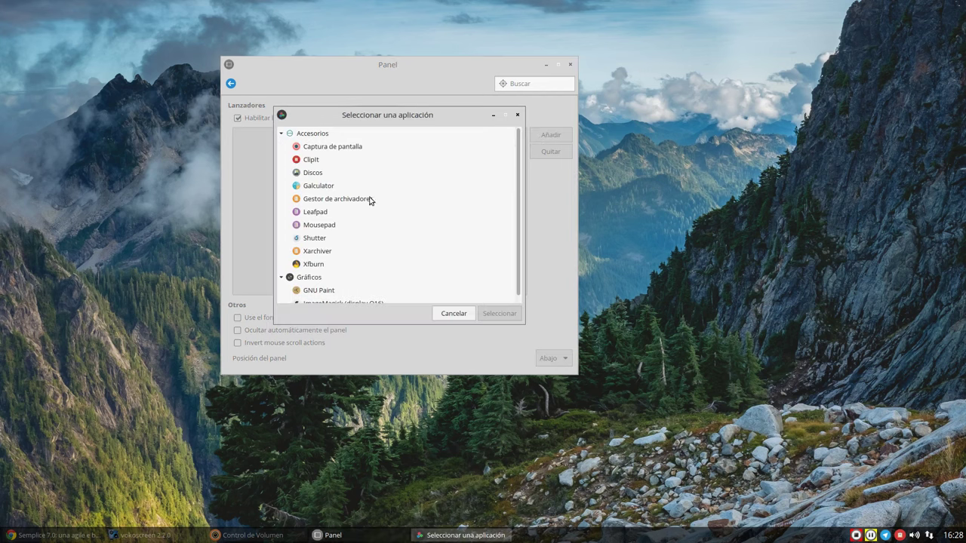
{"action": "scroll", "coordinate": [341, 186], "scroll_direction": "down", "scroll_amount": 1}
{"action": "left_click", "coordinate": [461, 317]}
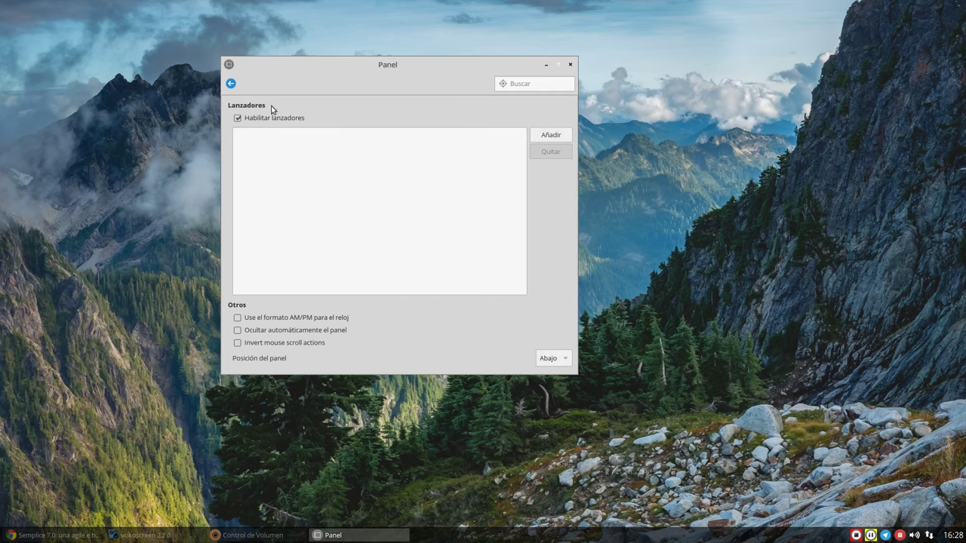
{"action": "left_click", "coordinate": [231, 84]}
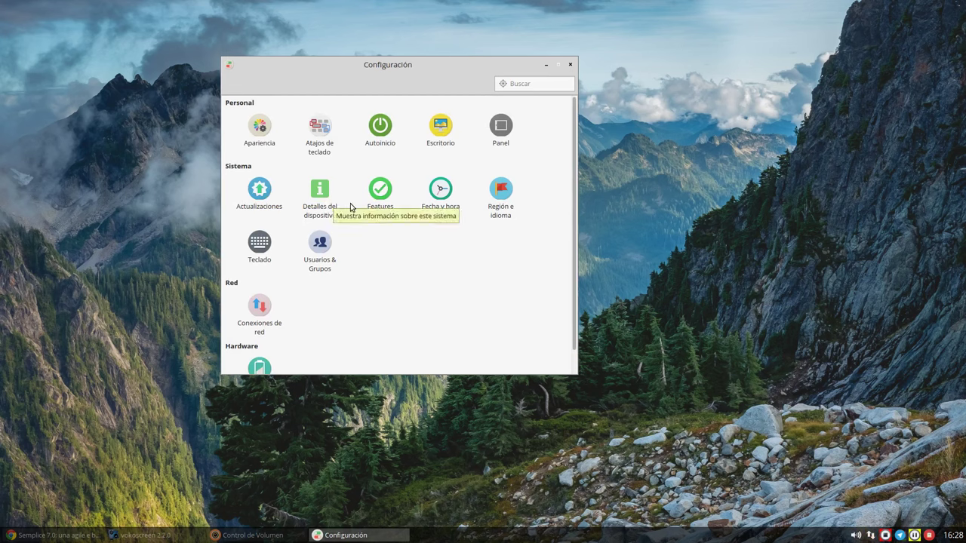
View the device details with the system version and hardware information, and return to the settings overview.
{"action": "left_click", "coordinate": [319, 210]}
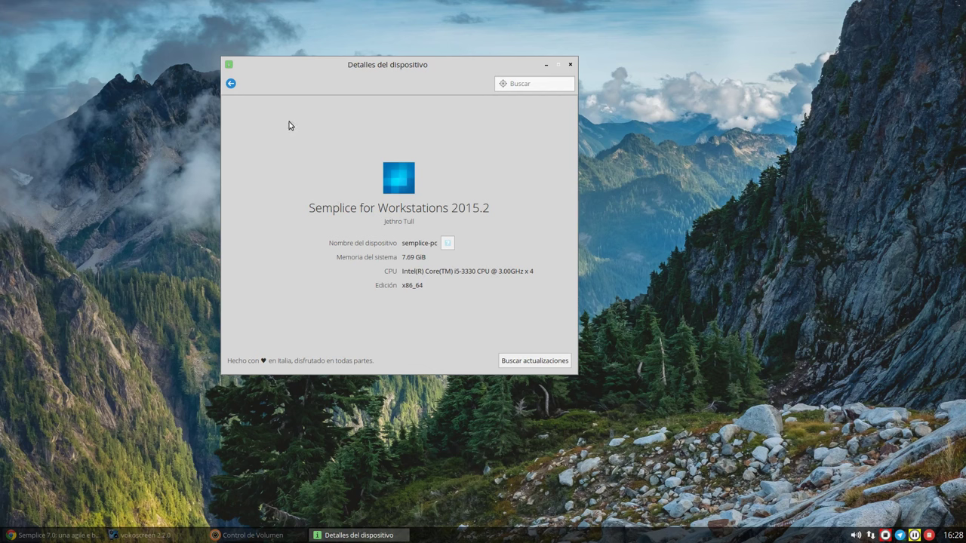
{"action": "left_click", "coordinate": [231, 83]}
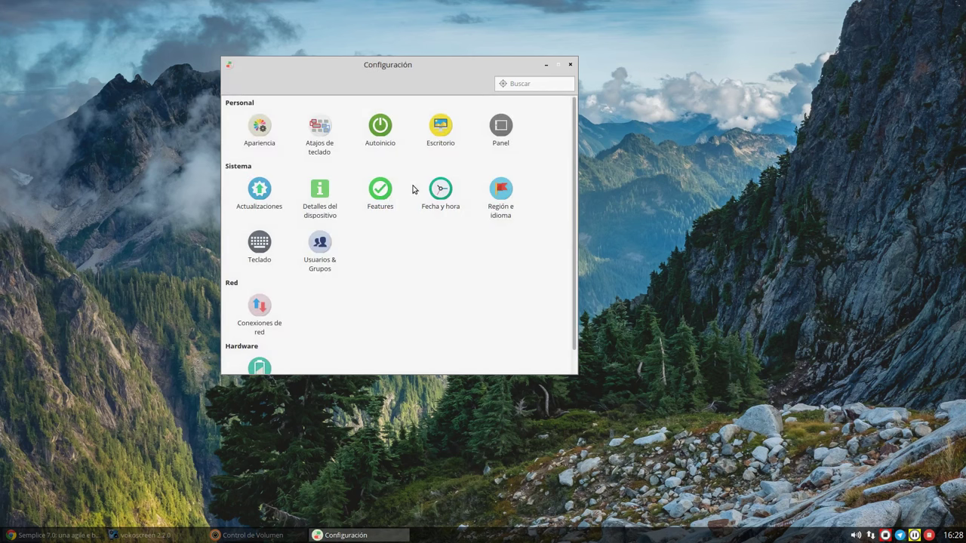
Open the Semplice features manager by entering the root password, move its window clear of the settings icons, and close it.
{"action": "left_click", "coordinate": [376, 195]}
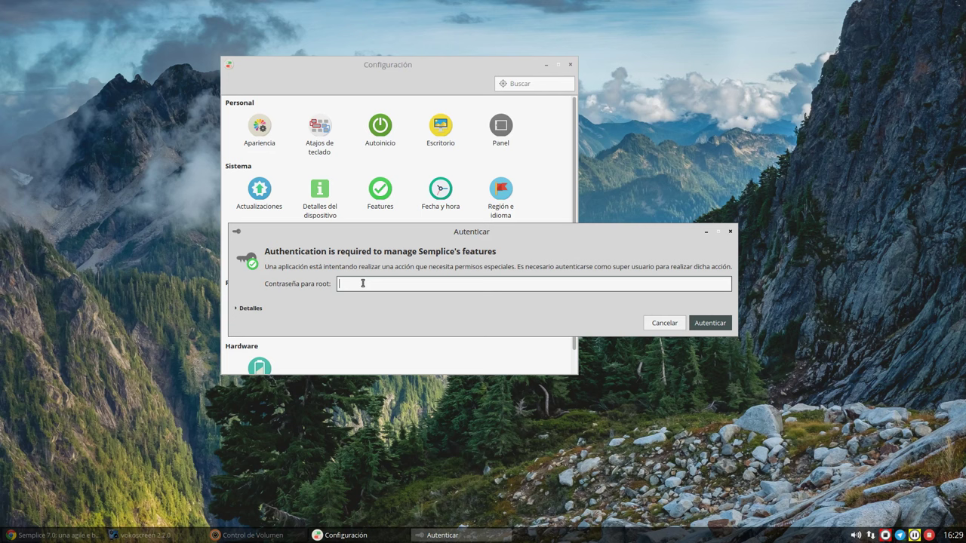
{"action": "type", "text": "••••••"}
{"action": "key", "text": "Return"}
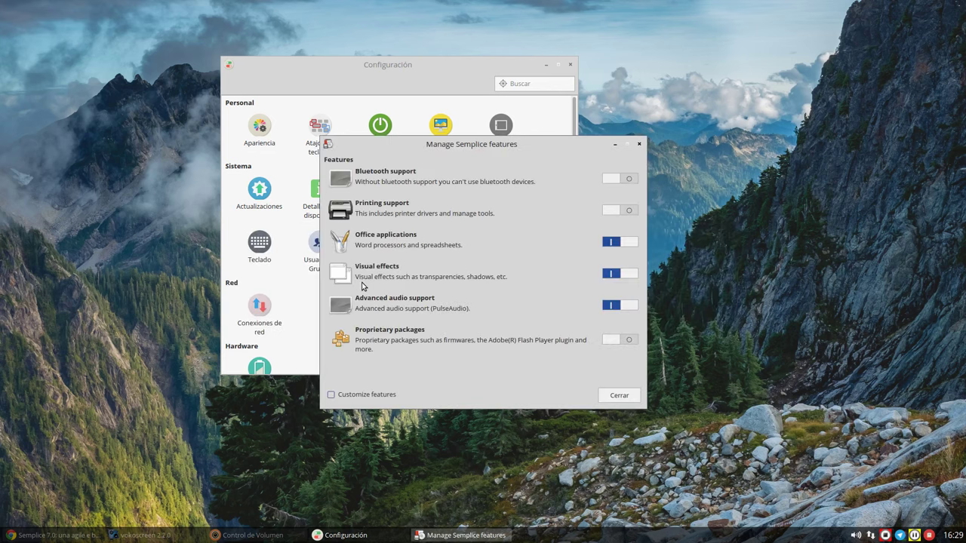
{"action": "left_click_drag", "start_coordinate": [443, 143], "coordinate": [581, 176]}
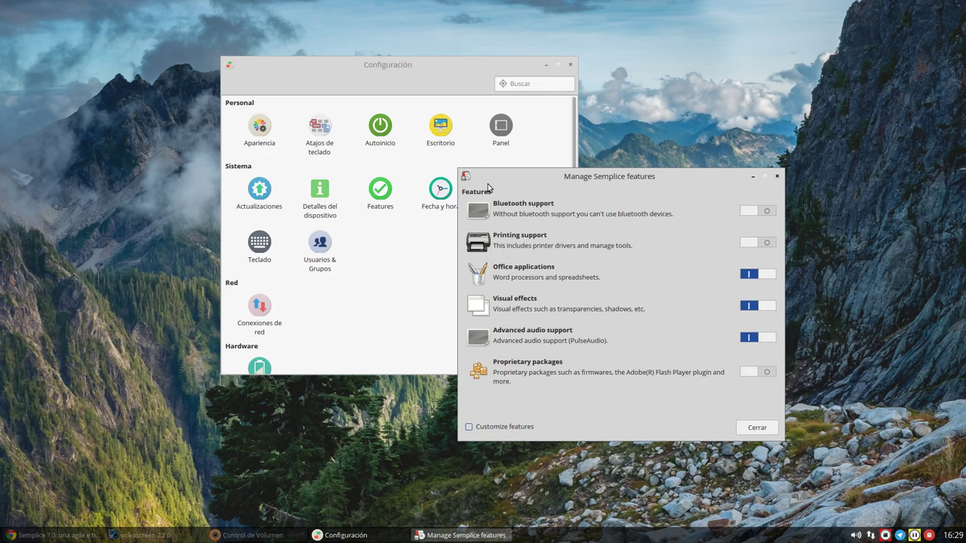
{"action": "left_click", "coordinate": [761, 429]}
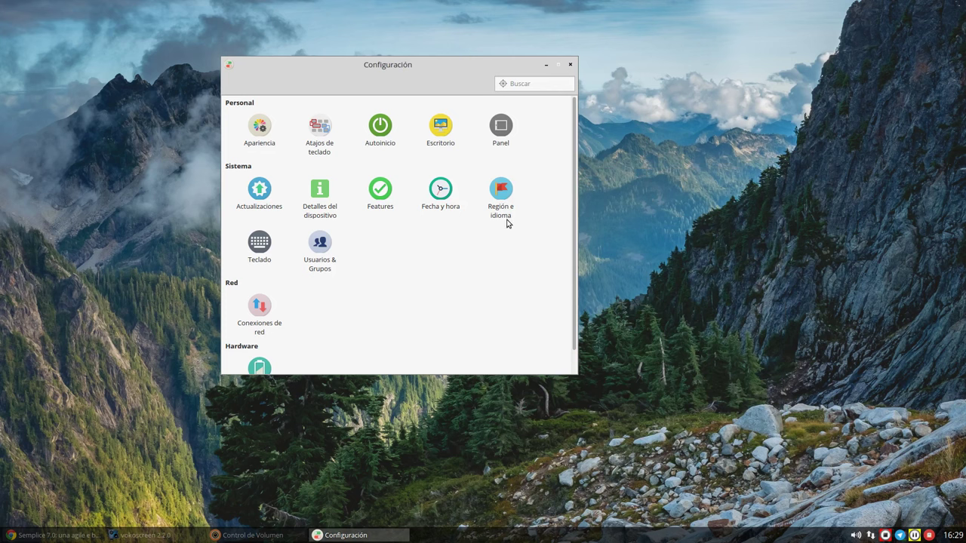
View the date and time settings and the region and language settings.
{"action": "left_click", "coordinate": [447, 191]}
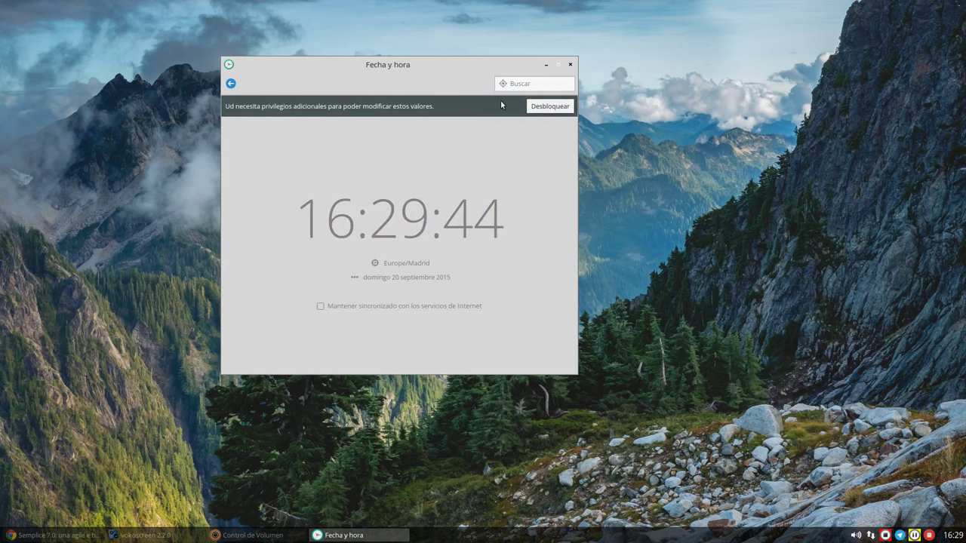
{"action": "left_click", "coordinate": [230, 83]}
{"action": "left_click", "coordinate": [500, 193]}
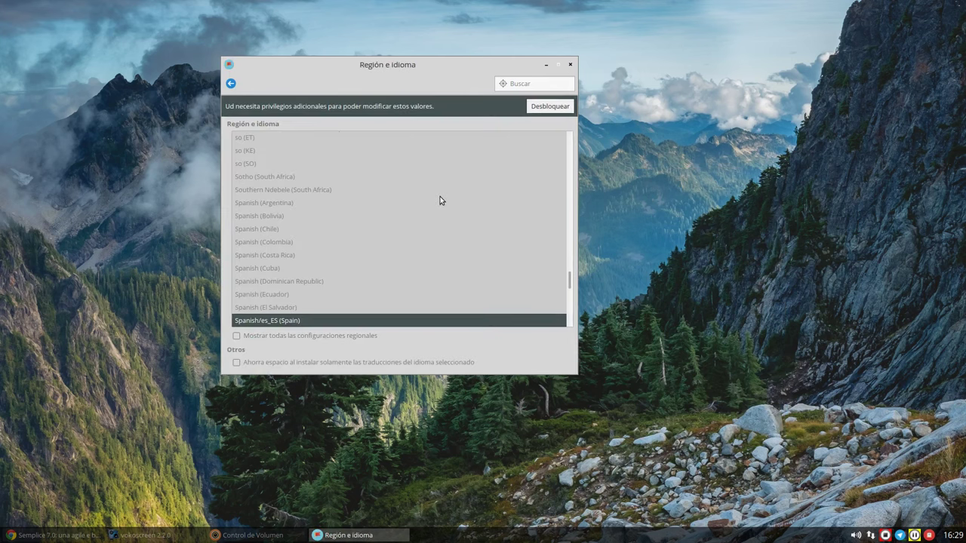
View the power settings, return to the settings overview and close the settings window.
{"action": "left_click", "coordinate": [230, 84]}
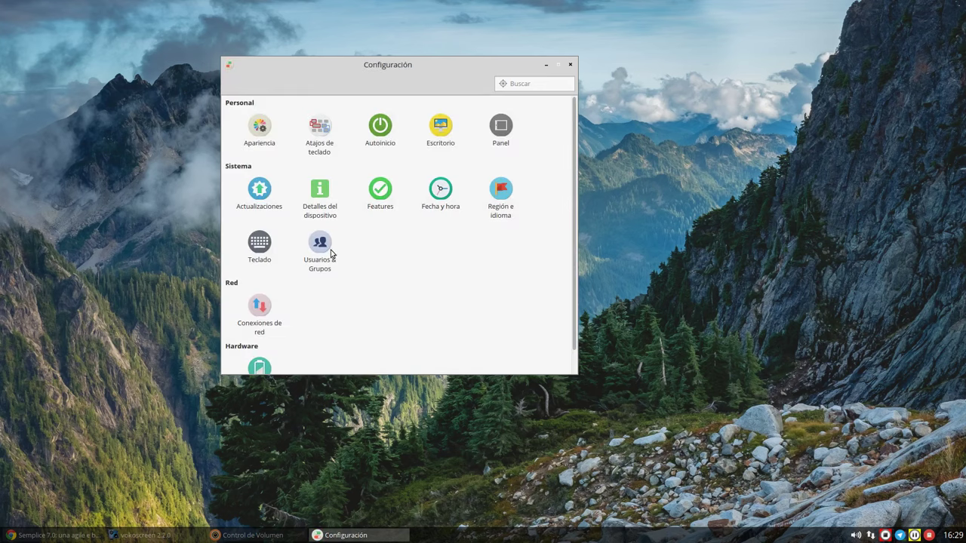
{"action": "scroll", "coordinate": [330, 255], "scroll_direction": "down", "scroll_amount": 1}
{"action": "left_click", "coordinate": [257, 345]}
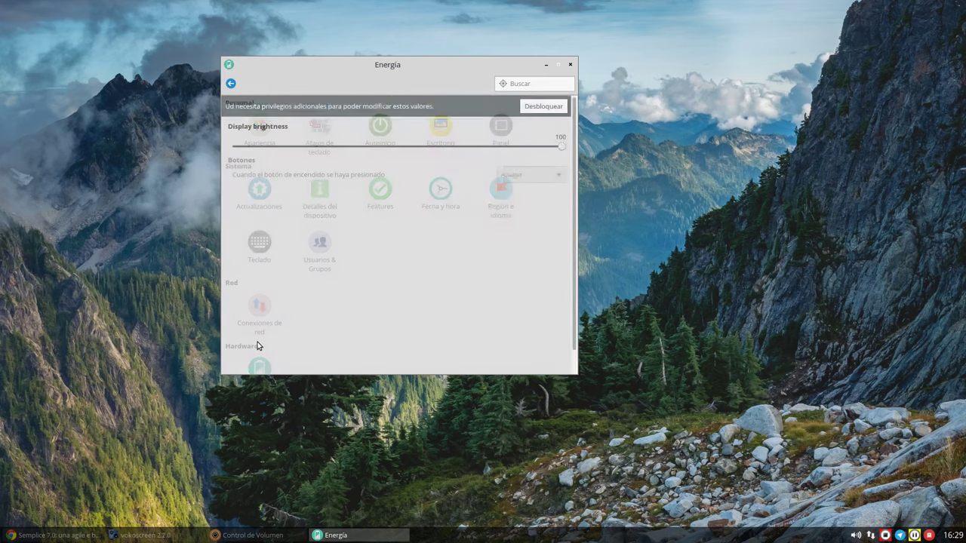
{"action": "left_click", "coordinate": [230, 84]}
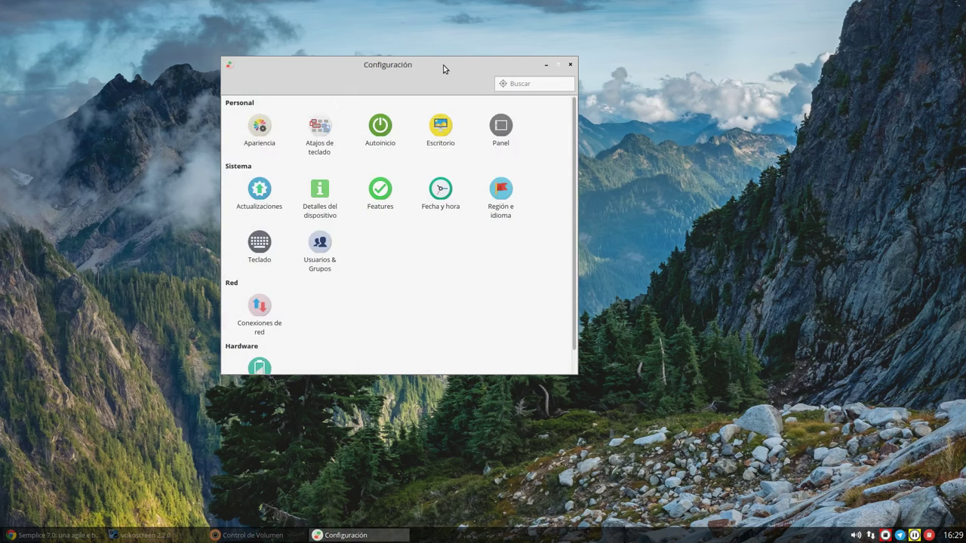
{"action": "left_click_drag", "start_coordinate": [443, 69], "coordinate": [499, 71]}
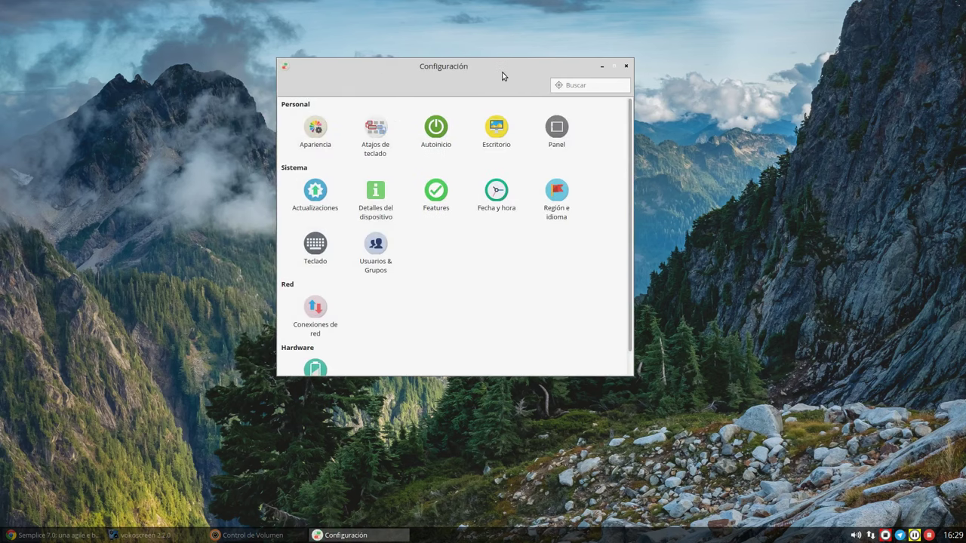
{"action": "left_click", "coordinate": [626, 68]}
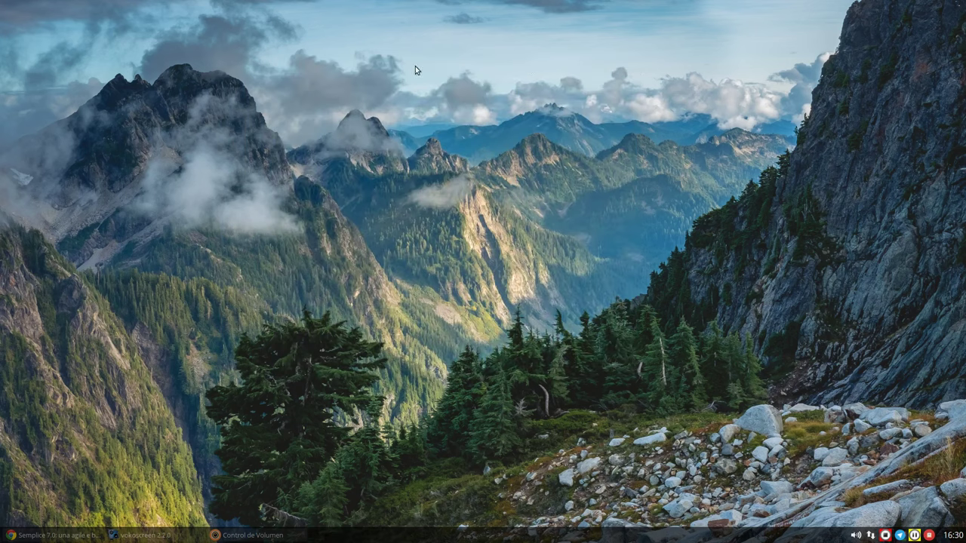
Search the application launcher for "a", open AbiWord to show its blank document, and close it.
{"action": "right_click", "coordinate": [270, 63]}
{"action": "left_click", "coordinate": [186, 98]}
{"action": "key", "text": "super"}
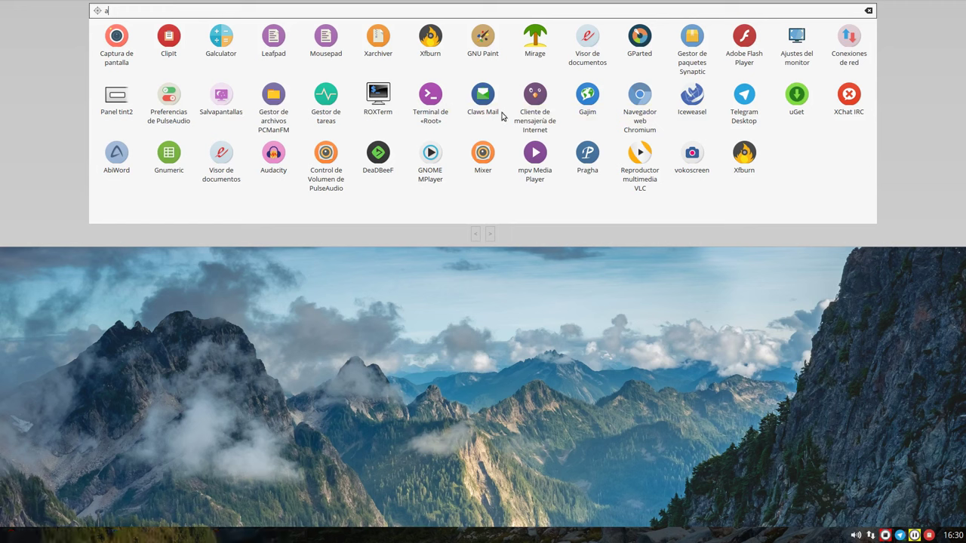
{"action": "key", "text": "ctrl+alt+Right"}
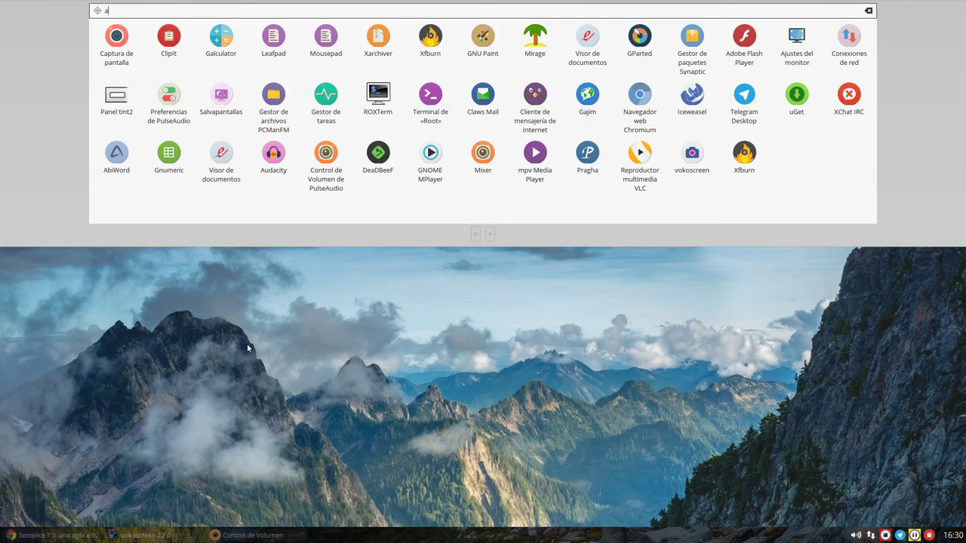
{"action": "left_click", "coordinate": [113, 163]}
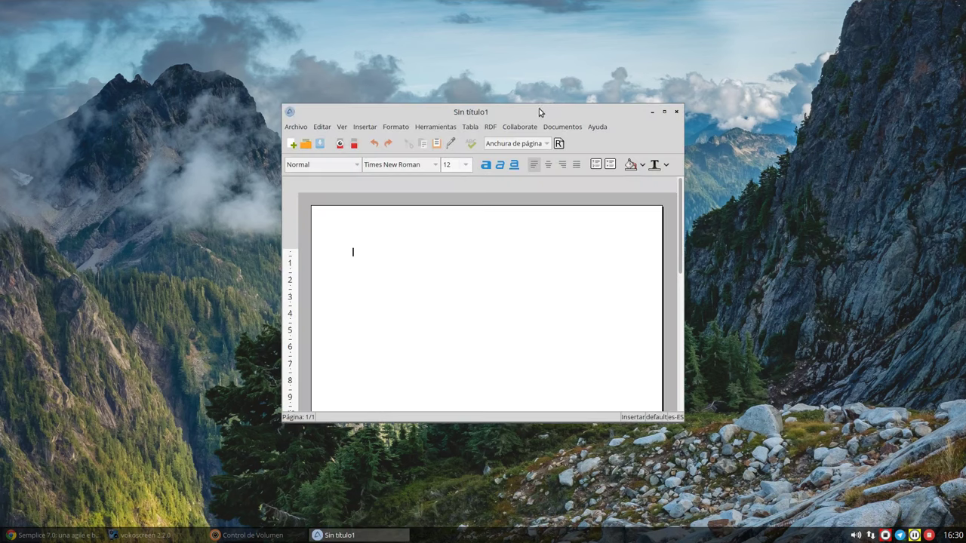
{"action": "left_click_drag", "start_coordinate": [539, 111], "coordinate": [410, 33]}
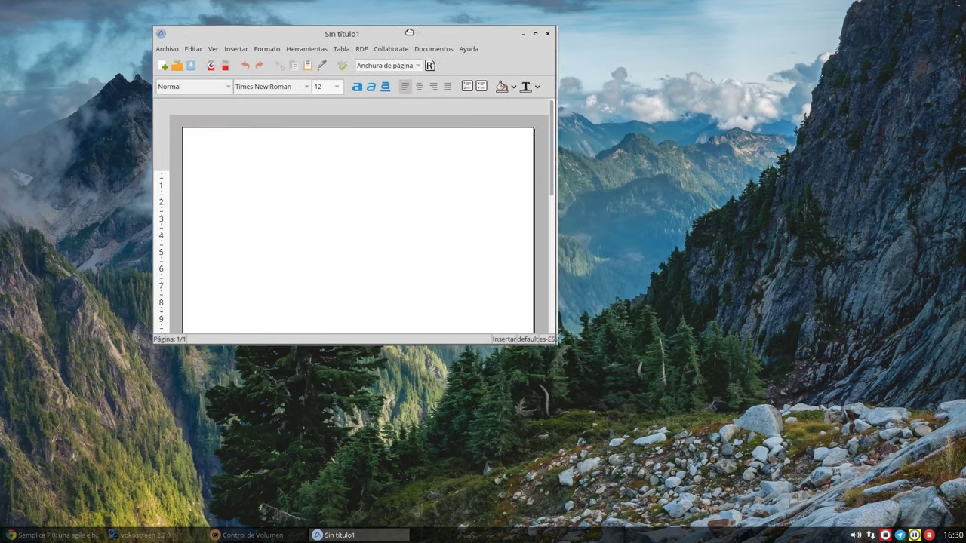
{"action": "left_click", "coordinate": [548, 34]}
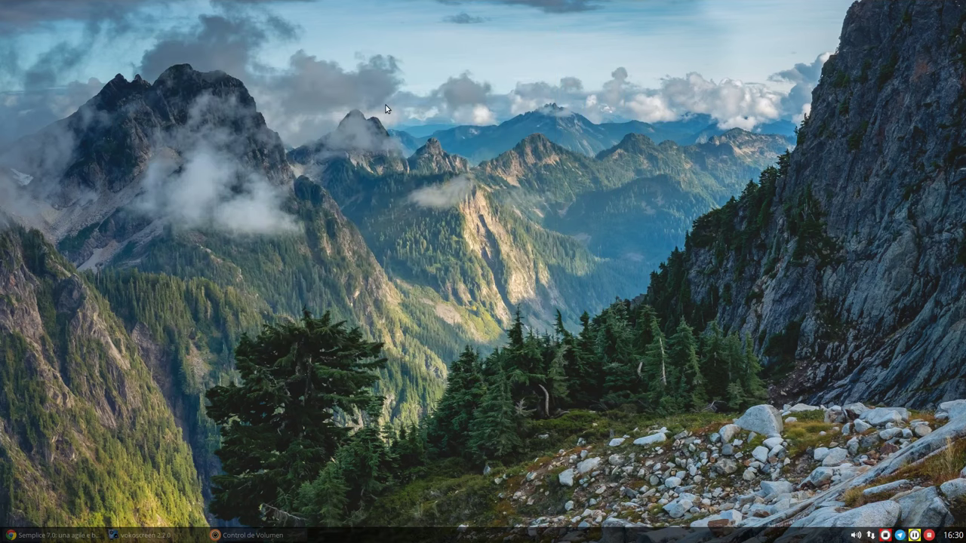
Search the application launcher for "g", look over the matching applications and dismiss the launcher.
{"action": "key", "text": "super"}
{"action": "type", "text": "gp"}
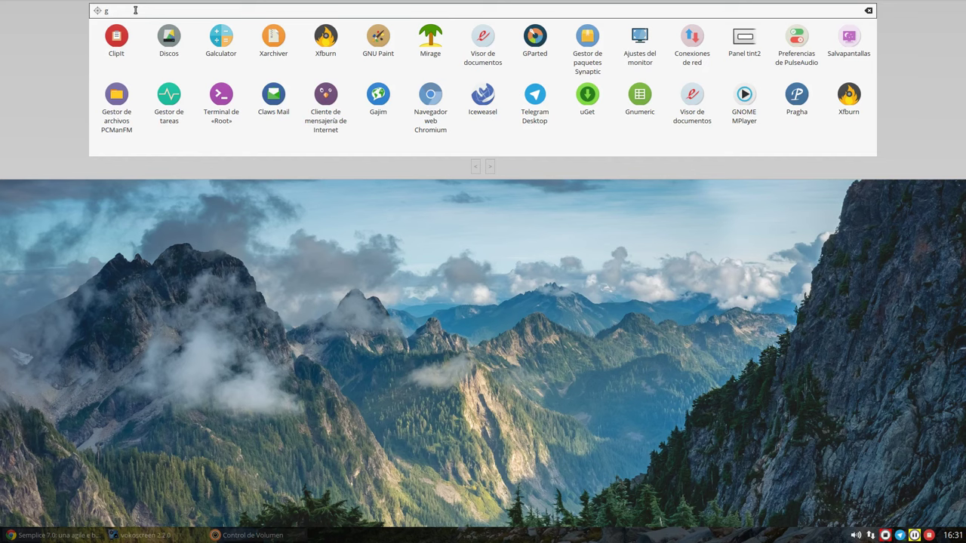
{"action": "left_click", "coordinate": [868, 9]}
Look through the graphics programs in the desktop menu and dismiss the menu.
{"action": "right_click", "coordinate": [264, 79]}
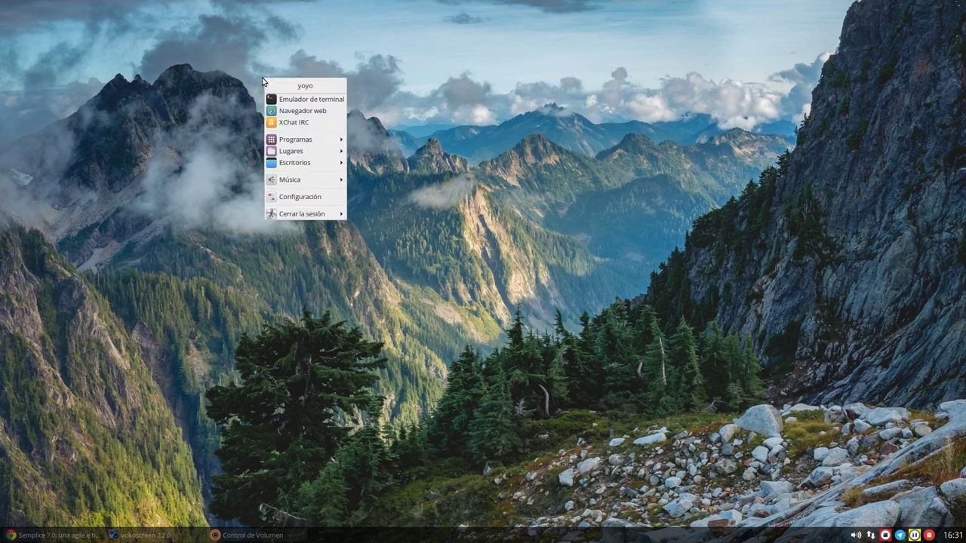
{"action": "mouse_move", "coordinate": [296, 142]}
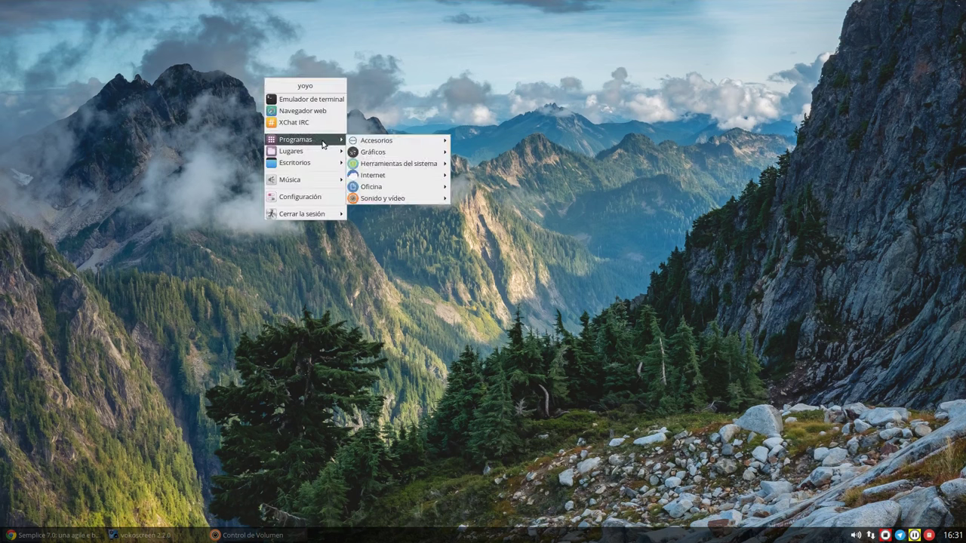
{"action": "mouse_move", "coordinate": [370, 142]}
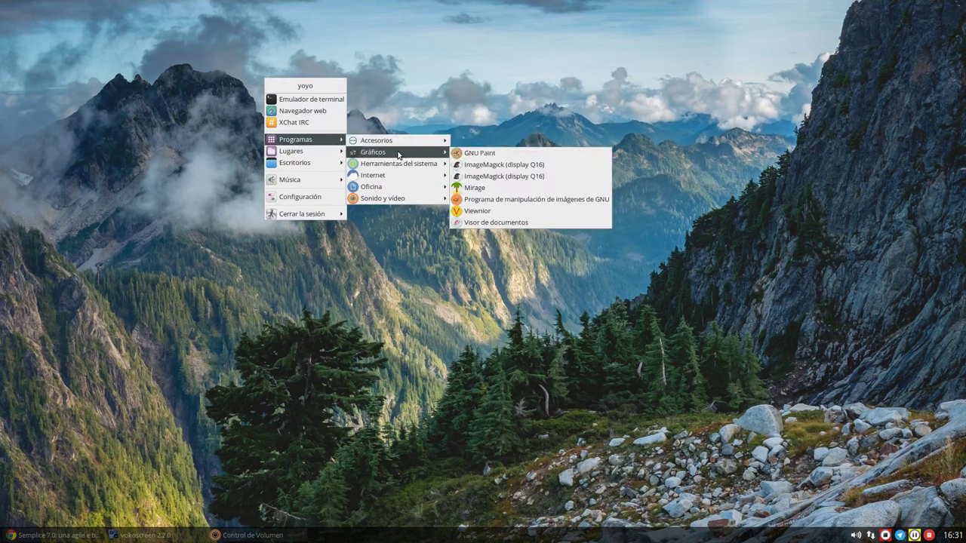
{"action": "left_click", "coordinate": [482, 93]}
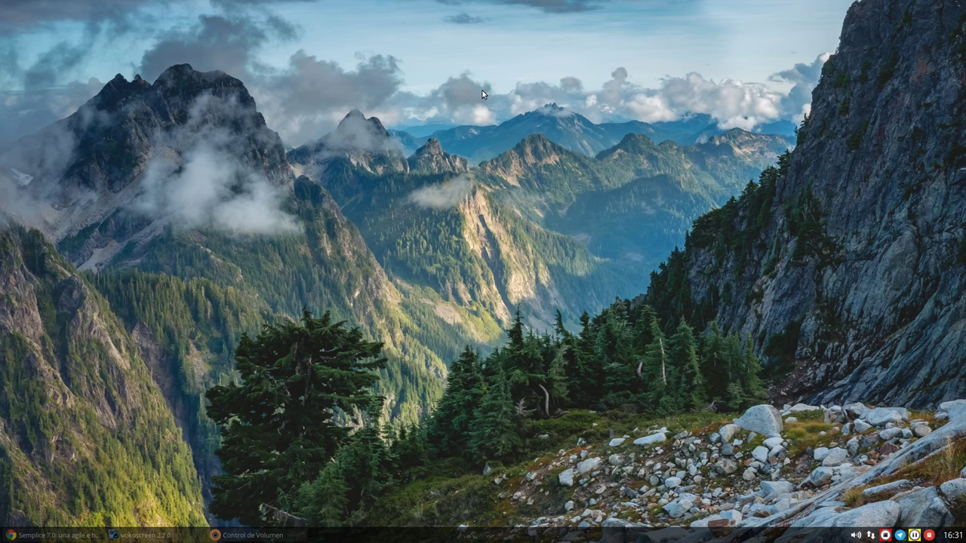
Search the application launcher for "dea" to show the DeaDBeeF player, and dismiss the launcher.
{"action": "key", "text": "super"}
{"action": "type", "text": "de"}
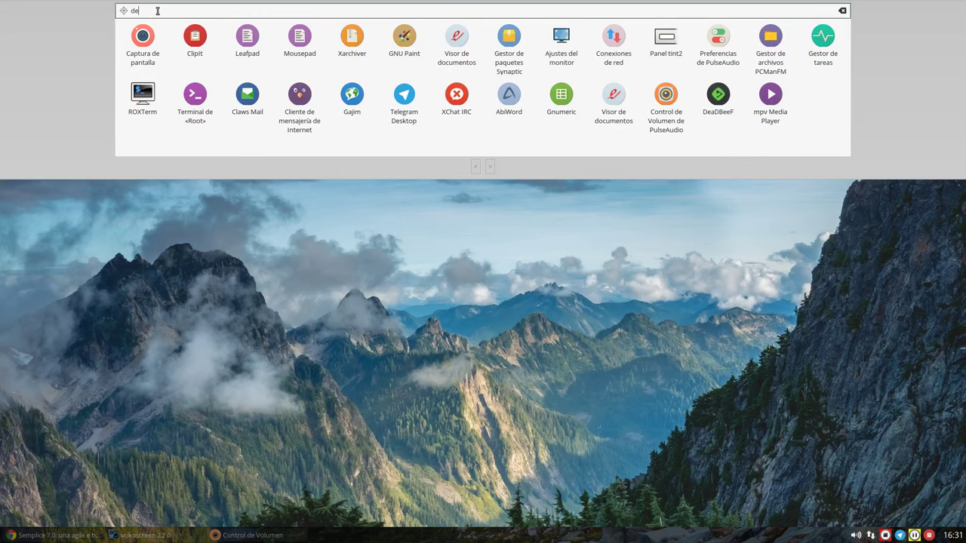
{"action": "type", "text": "a"}
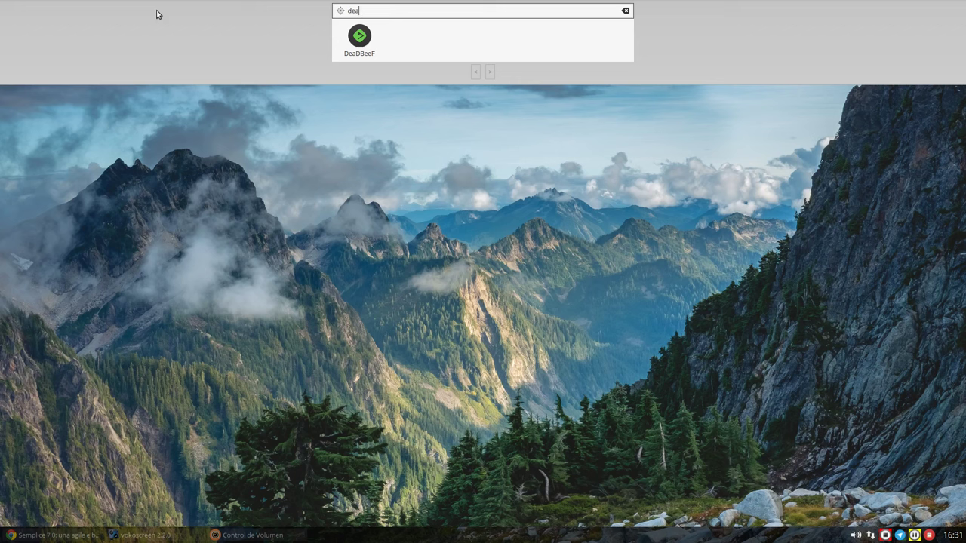
{"action": "left_click", "coordinate": [557, 84]}
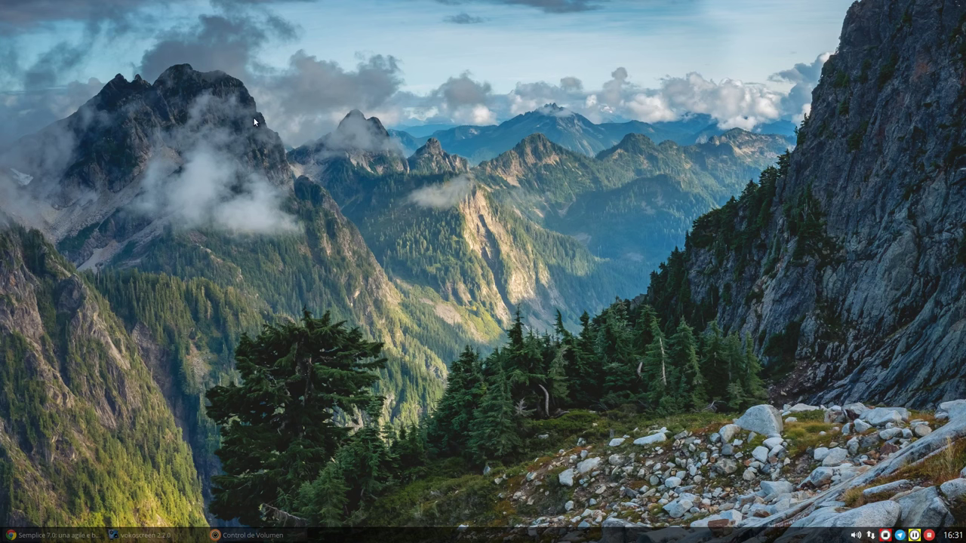
Find the Synaptic package manager by searching for "sy" and open it by entering the root password.
{"action": "key", "text": "super"}
{"action": "type", "text": "sy"}
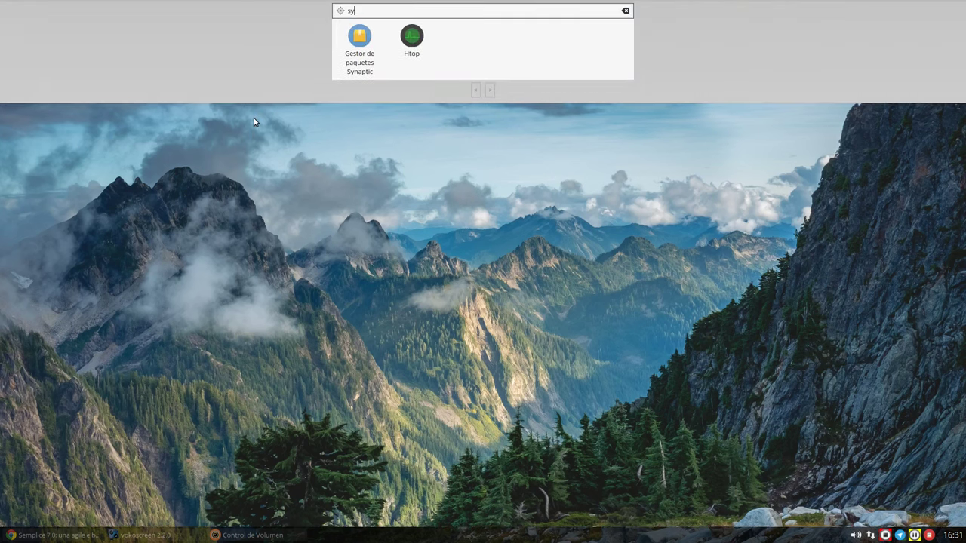
{"action": "left_click", "coordinate": [361, 54]}
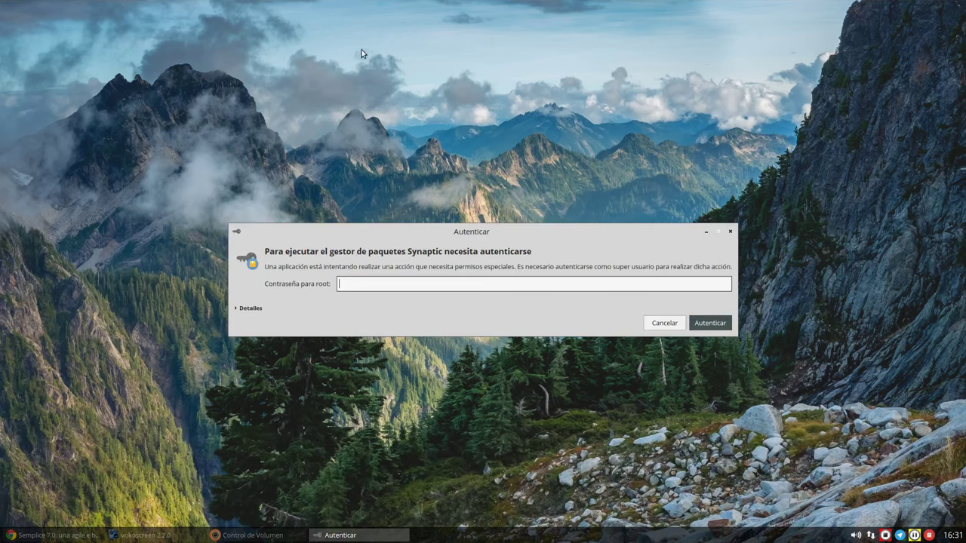
{"action": "type", "text": "•••••••"}
{"action": "key", "text": "Return"}
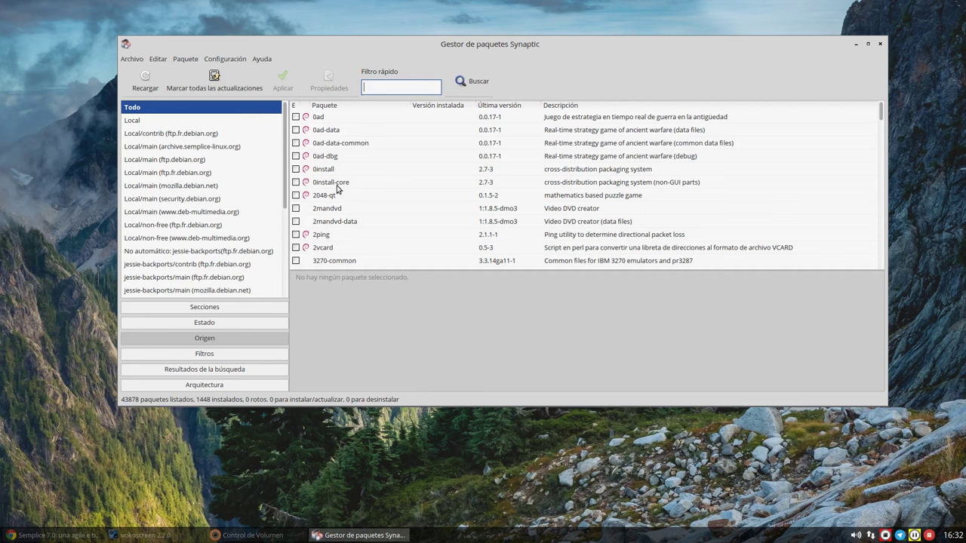
Open Synaptic's repositories window, move it aside and enlarge it enough to show the full list with all its columns.
{"action": "left_click", "coordinate": [231, 58]}
{"action": "left_click", "coordinate": [232, 84]}
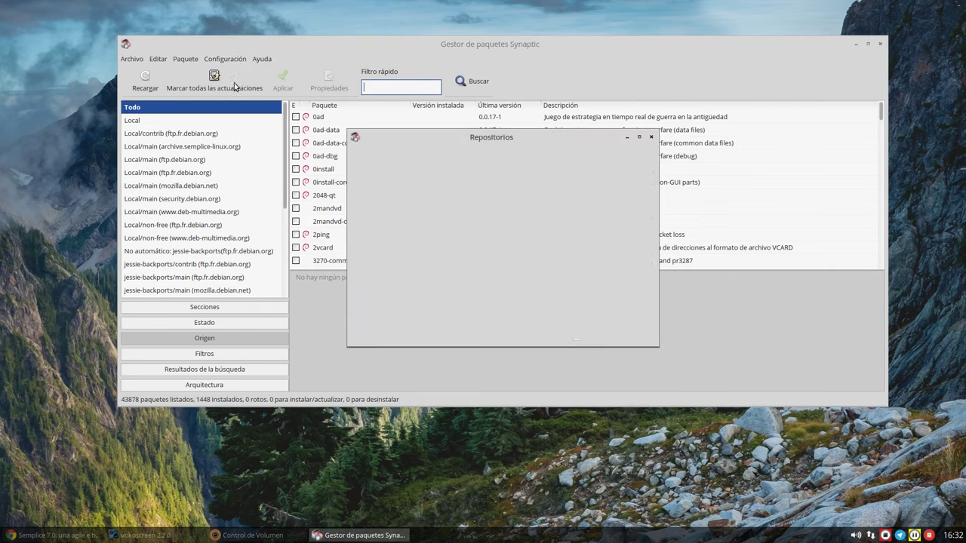
{"action": "left_click_drag", "start_coordinate": [488, 137], "coordinate": [218, 8]}
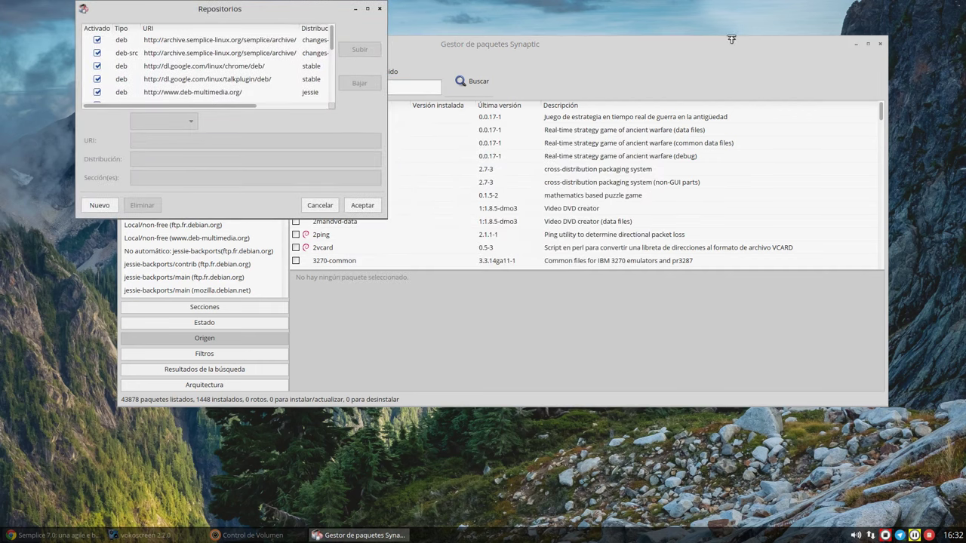
{"action": "left_click", "coordinate": [855, 44]}
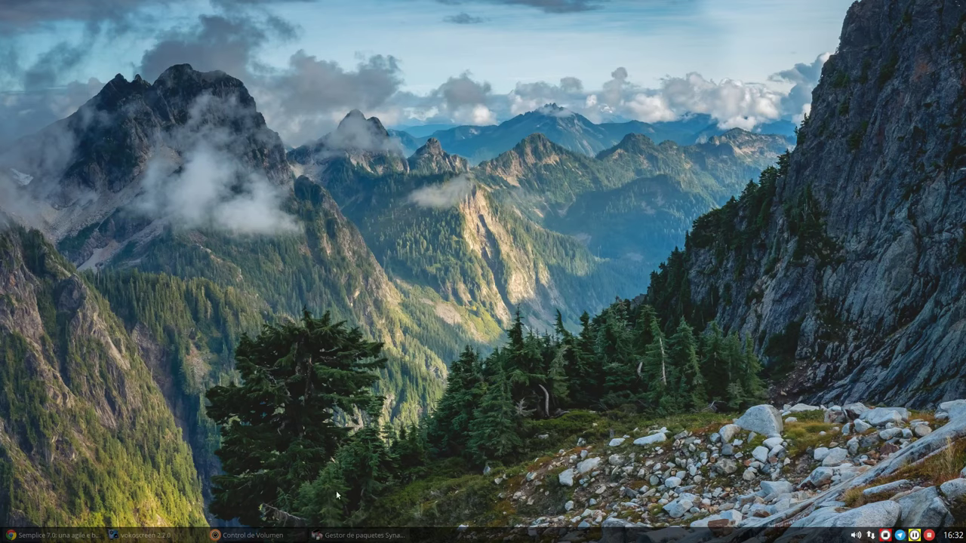
{"action": "left_click", "coordinate": [361, 534]}
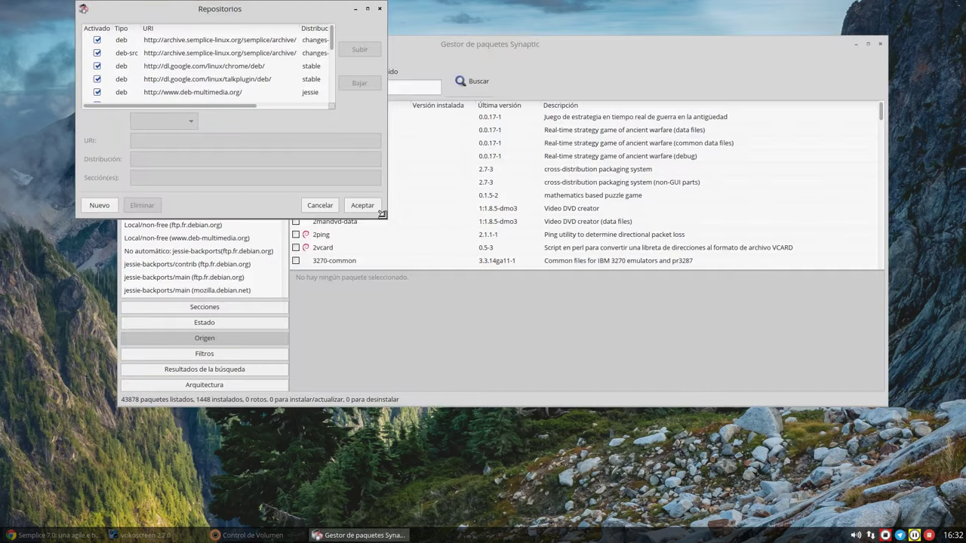
{"action": "left_click_drag", "start_coordinate": [387, 218], "coordinate": [645, 473]}
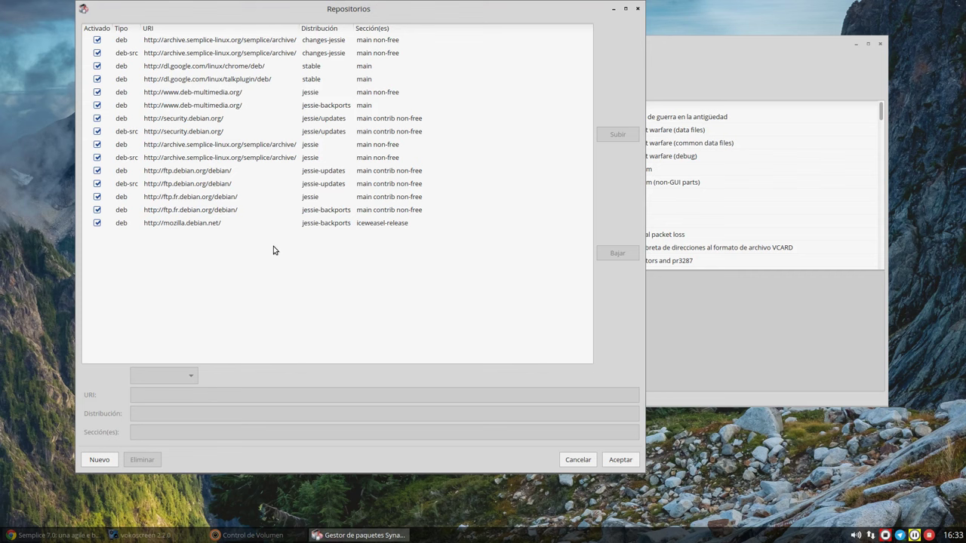
Examine the configured Semplice, Google Chrome, deb-multimedia, Debian security and Debian mirror repositories with their distributions and sections.
{"action": "left_click", "coordinate": [237, 41]}
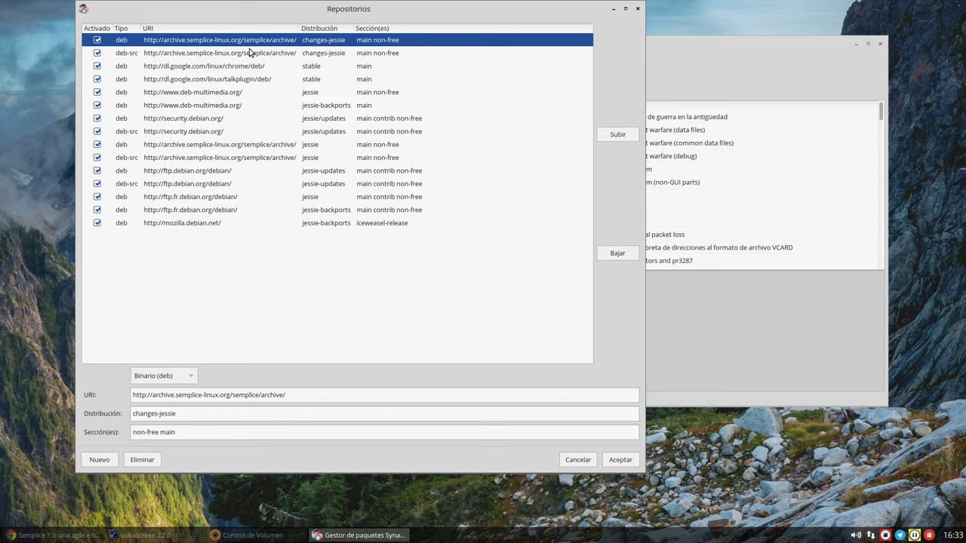
{"action": "left_click", "coordinate": [208, 57]}
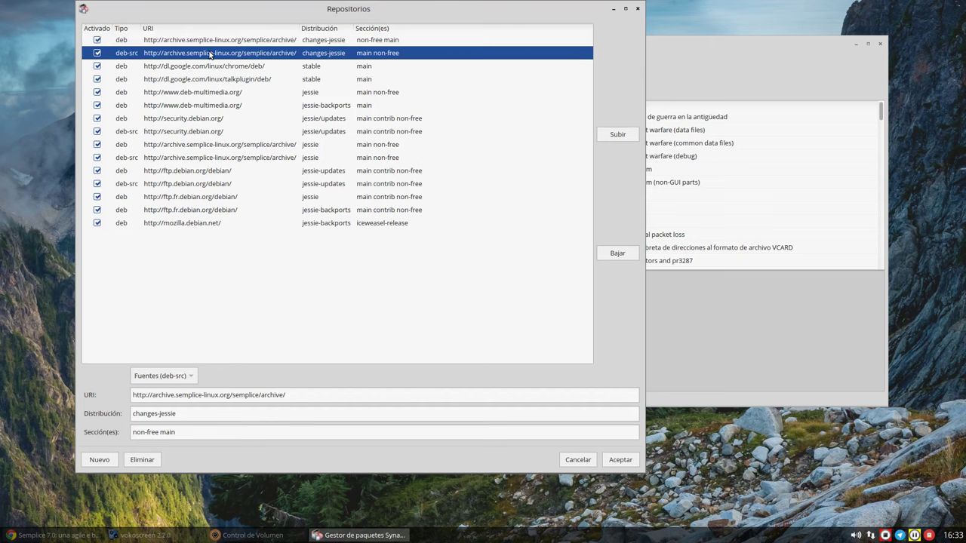
{"action": "left_click", "coordinate": [204, 70]}
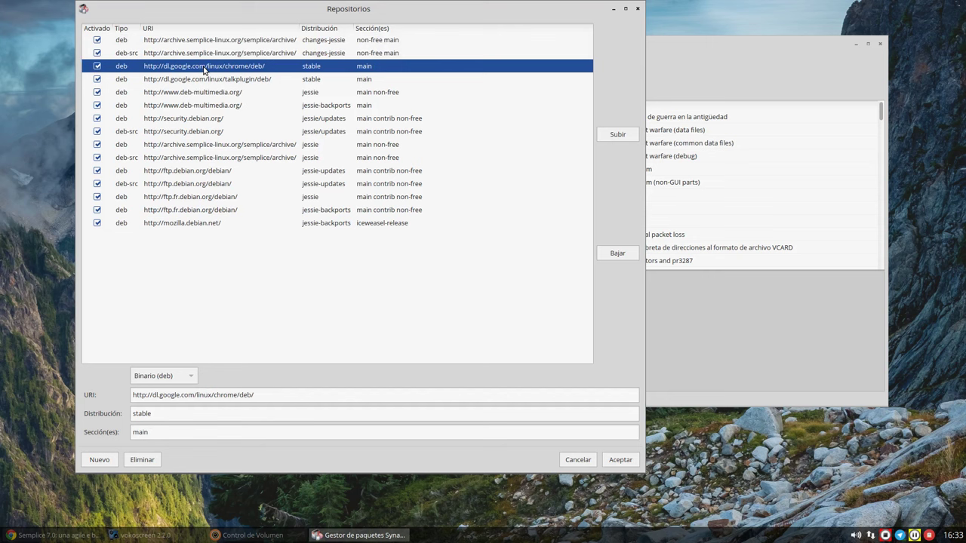
{"action": "left_click", "coordinate": [222, 94]}
{"action": "left_click", "coordinate": [219, 110]}
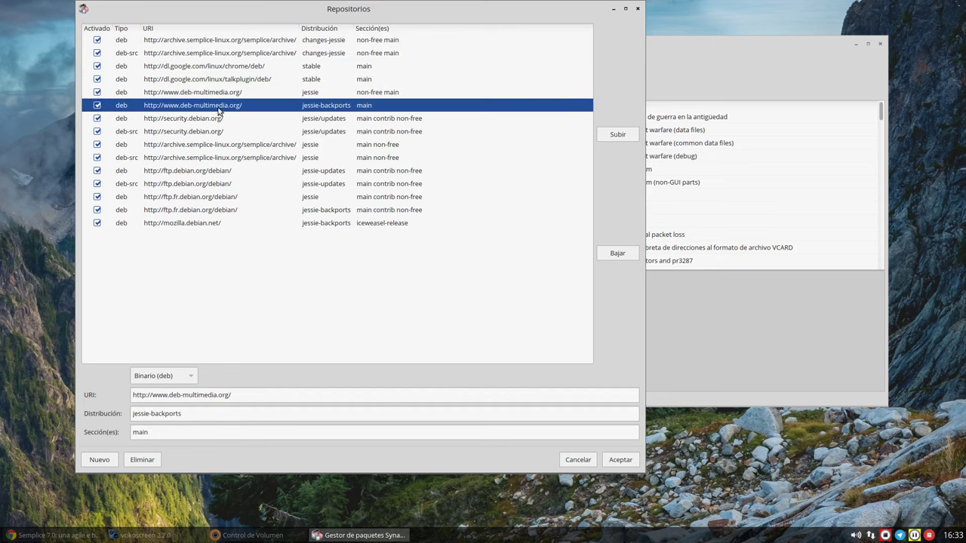
{"action": "left_click", "coordinate": [320, 96]}
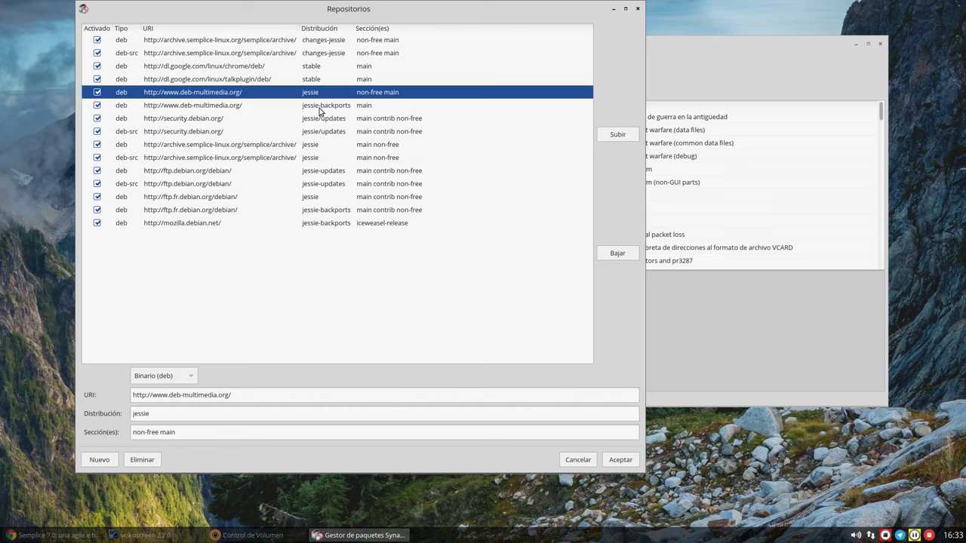
{"action": "left_click", "coordinate": [319, 109]}
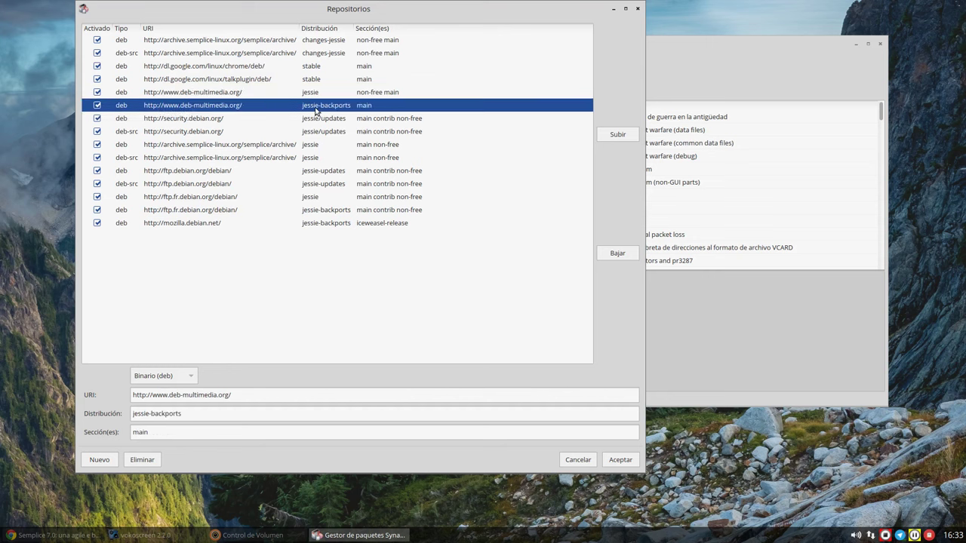
{"action": "left_click", "coordinate": [200, 120]}
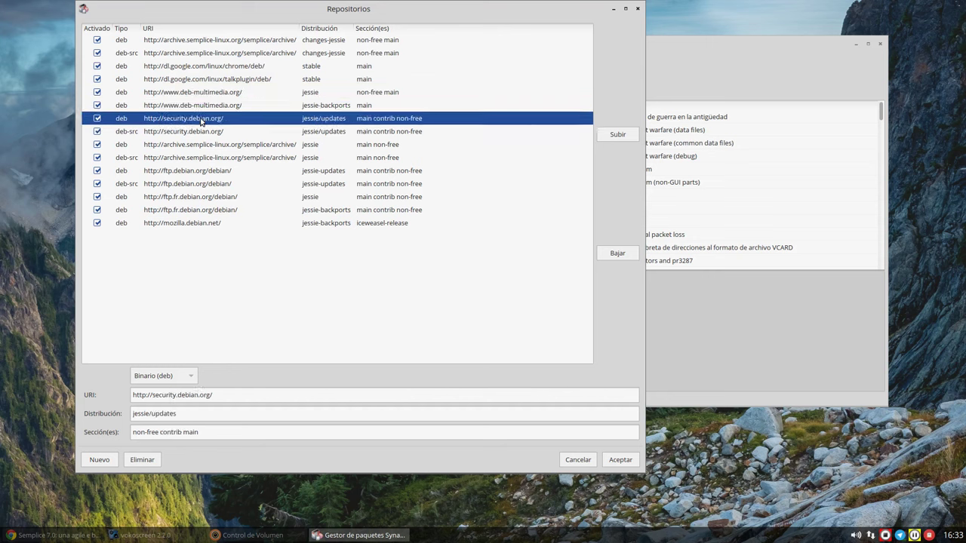
{"action": "left_click", "coordinate": [270, 145]}
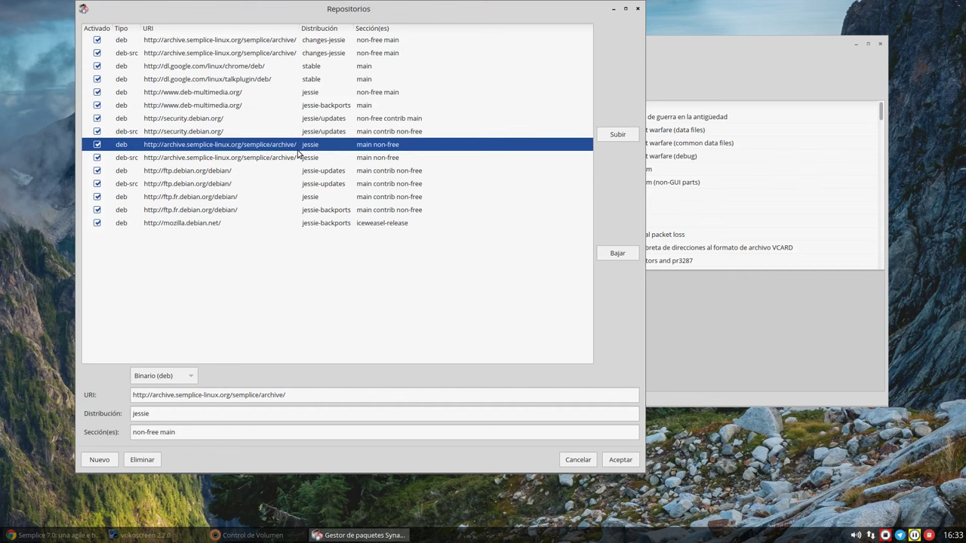
{"action": "left_click", "coordinate": [224, 197]}
{"action": "left_click", "coordinate": [310, 210]}
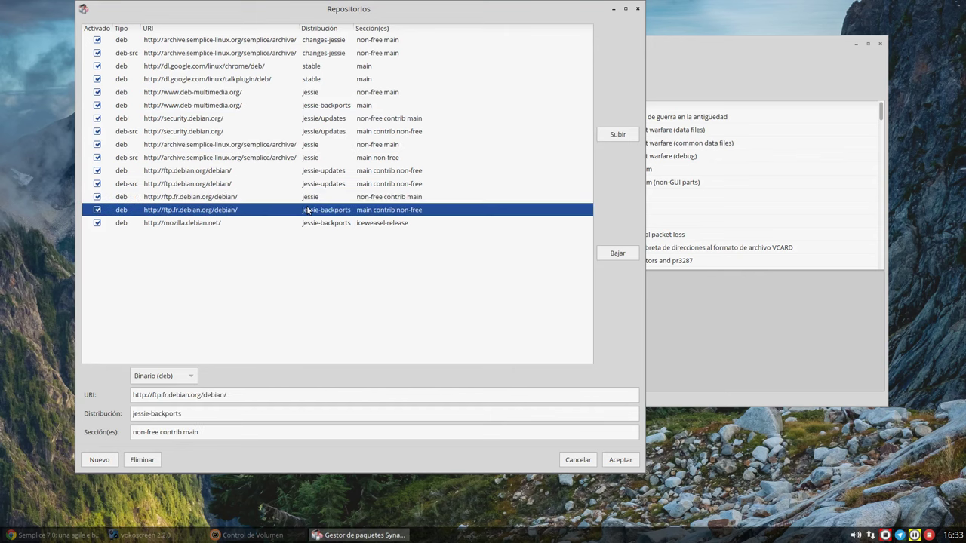
Close the repositories window and Synaptic, and open the system root folder (/) in the file manager from the desktop.
{"action": "left_click", "coordinate": [580, 460]}
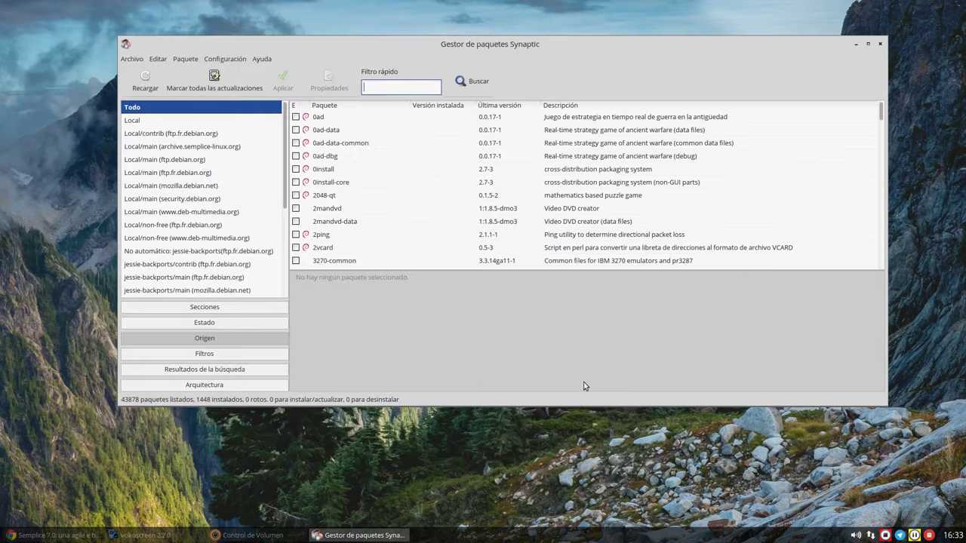
{"action": "left_click", "coordinate": [880, 44]}
{"action": "right_click", "coordinate": [277, 131]}
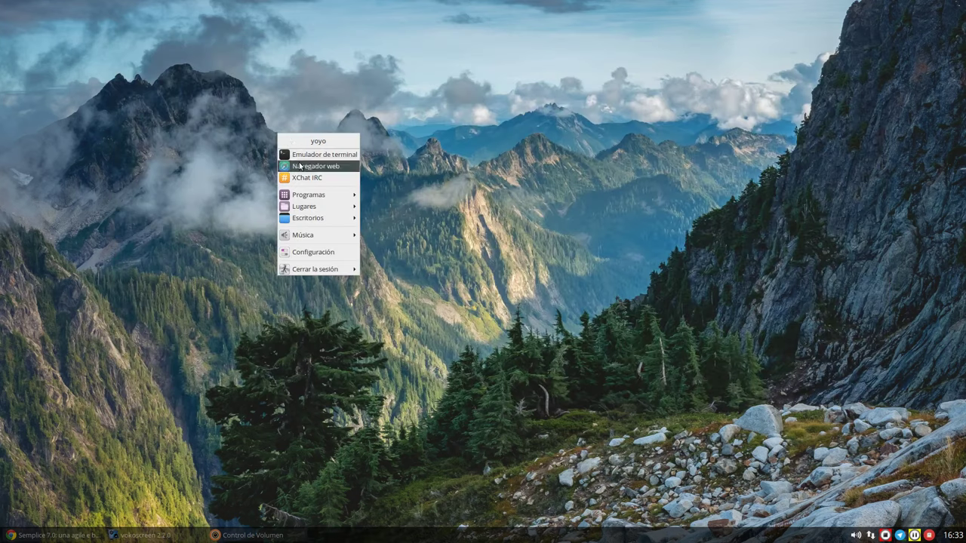
{"action": "mouse_move", "coordinate": [312, 206]}
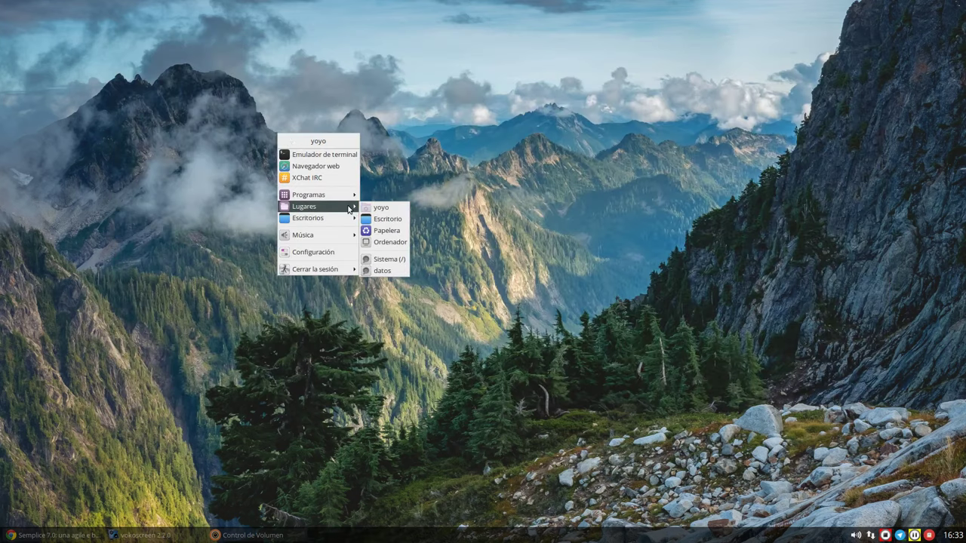
{"action": "left_click", "coordinate": [381, 259]}
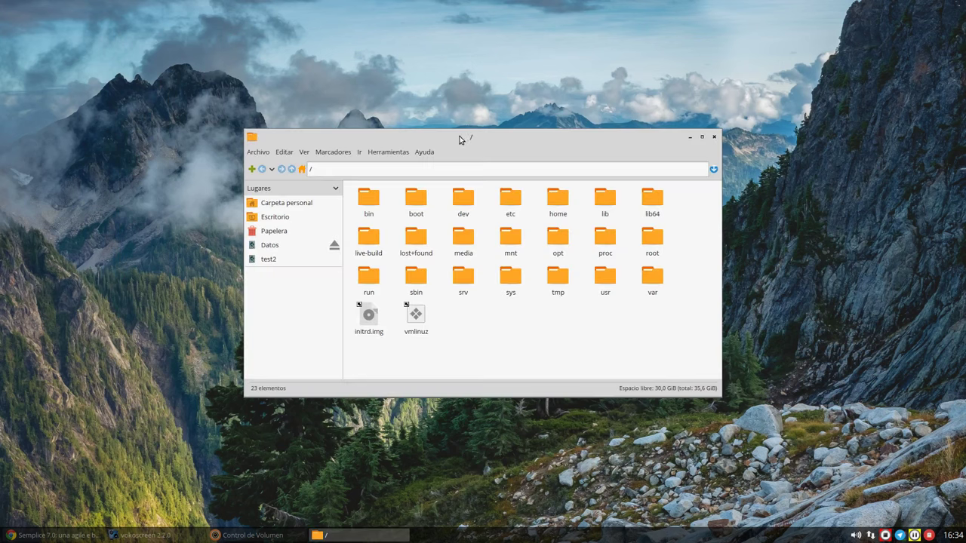
Move and enlarge the file manager window, and go into the /etc/apt folder.
{"action": "left_click_drag", "start_coordinate": [434, 138], "coordinate": [333, 24]}
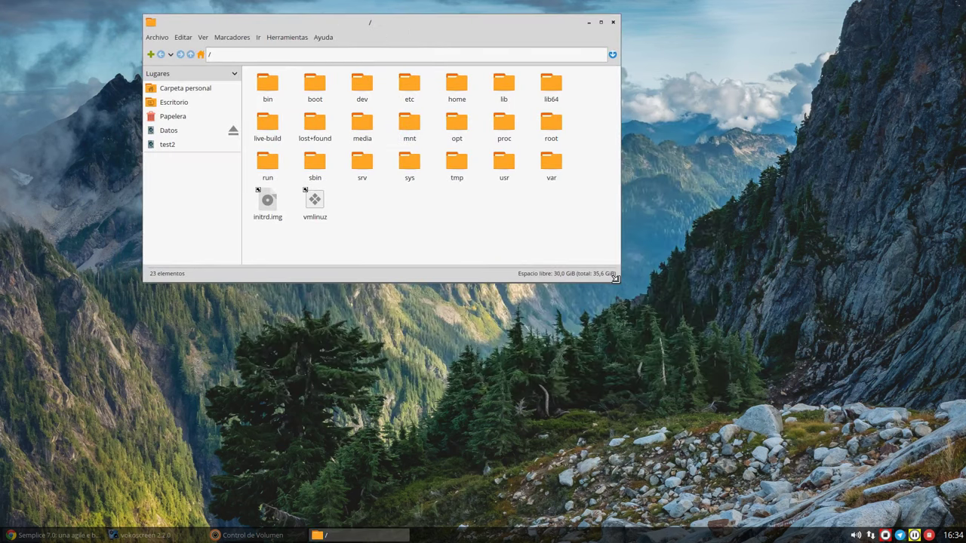
{"action": "left_click_drag", "start_coordinate": [621, 284], "coordinate": [798, 418]}
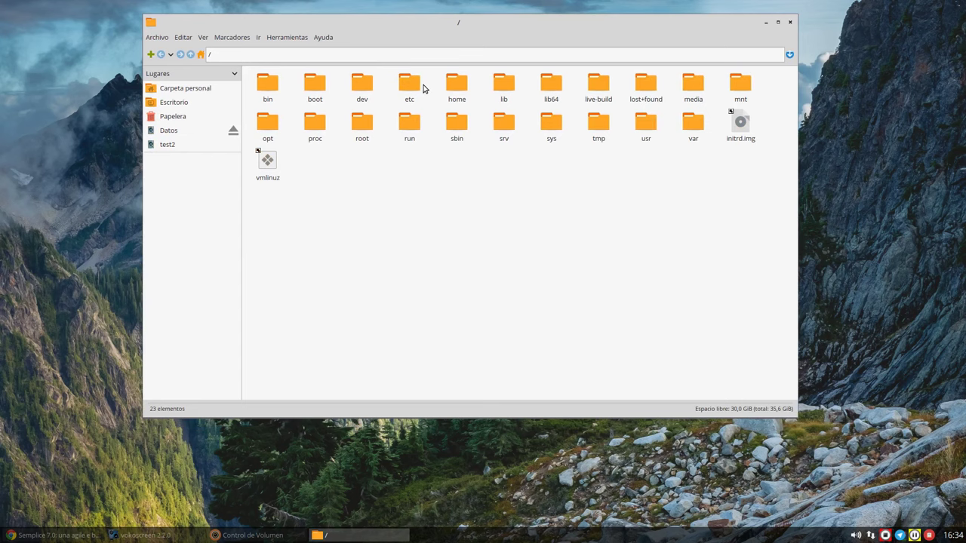
{"action": "double_click", "coordinate": [410, 87]}
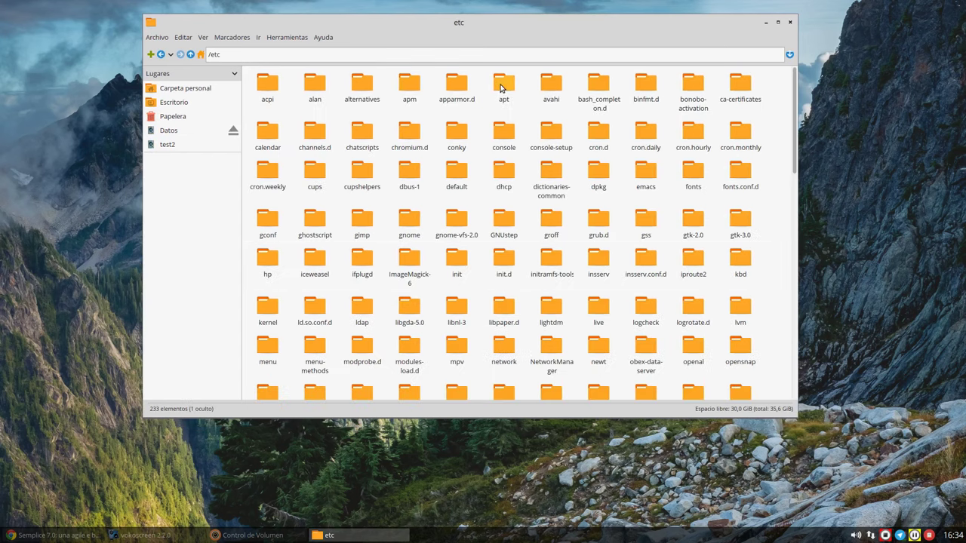
{"action": "double_click", "coordinate": [500, 88]}
Open the sources.list file in Leafpad and move its window over the file manager.
{"action": "right_click", "coordinate": [460, 90]}
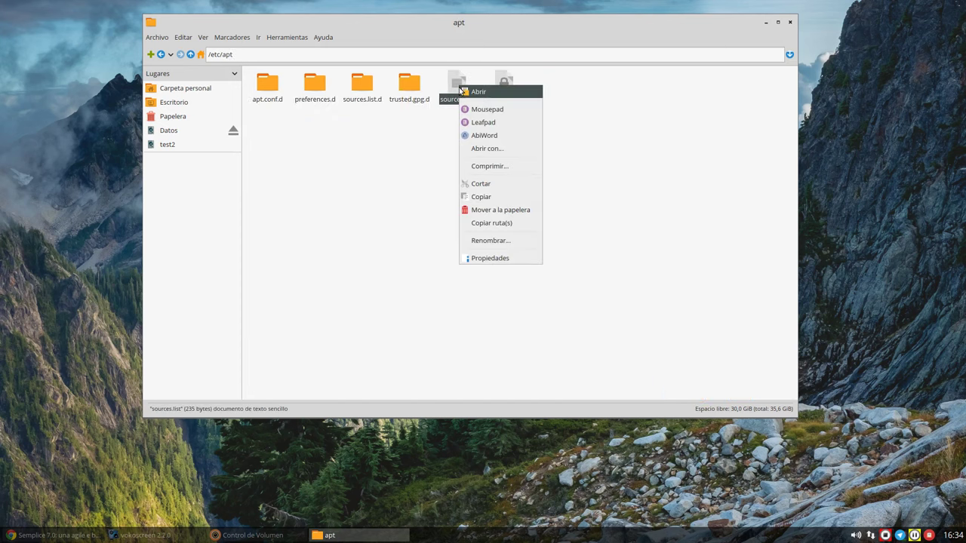
{"action": "left_click", "coordinate": [478, 123]}
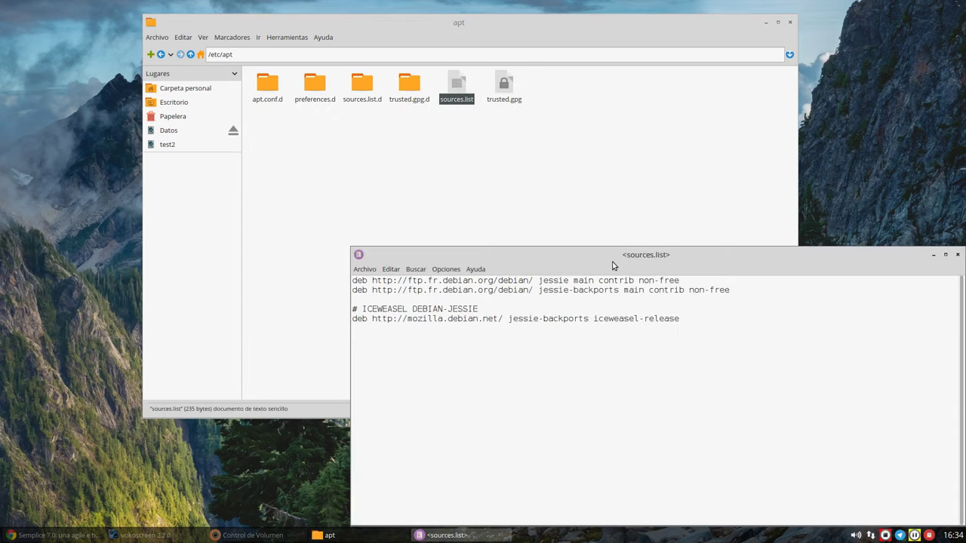
{"action": "left_click_drag", "start_coordinate": [613, 261], "coordinate": [365, 153]}
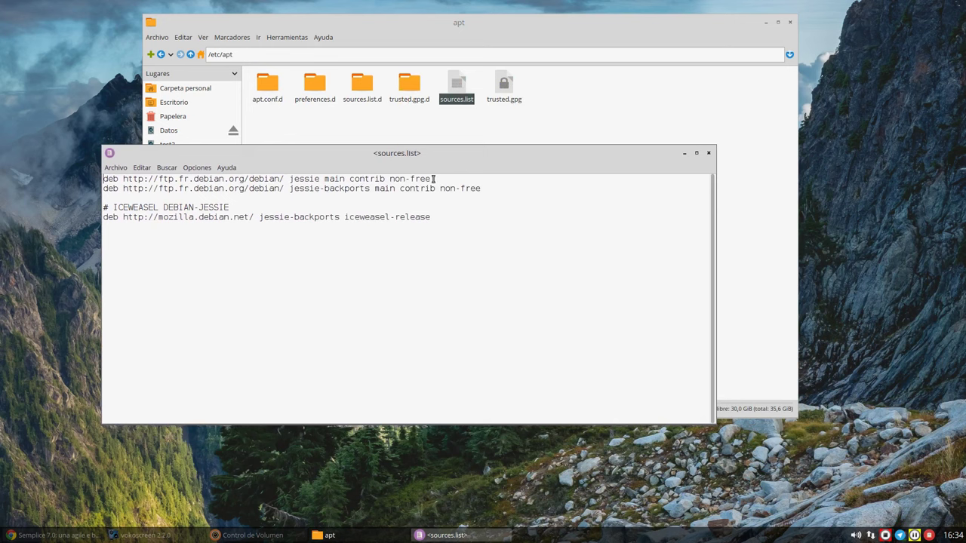
Highlight the Debian jessie, jessie-backports and Iceweasel repository lines of sources.list one after another, and close the file.
{"action": "left_click_drag", "start_coordinate": [433, 179], "coordinate": [104, 177]}
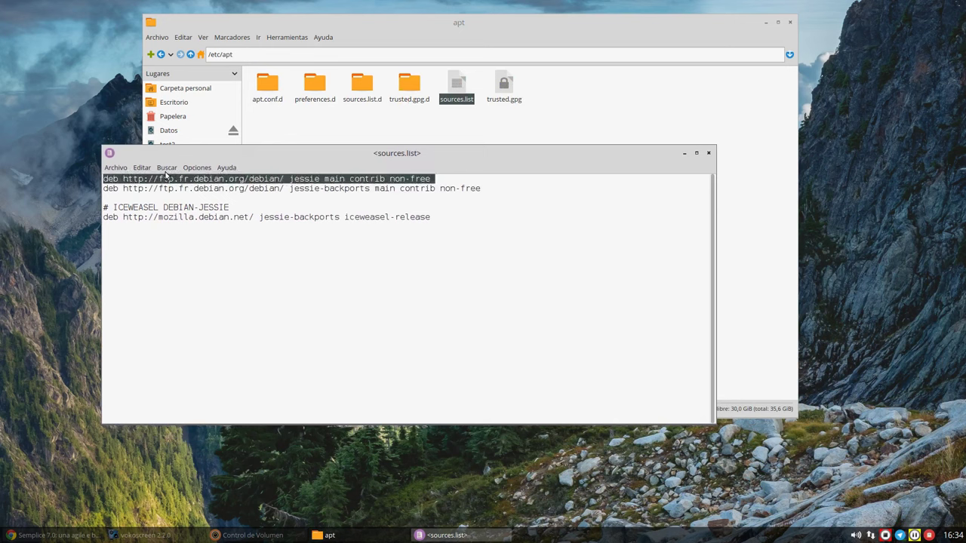
{"action": "left_click", "coordinate": [187, 177]}
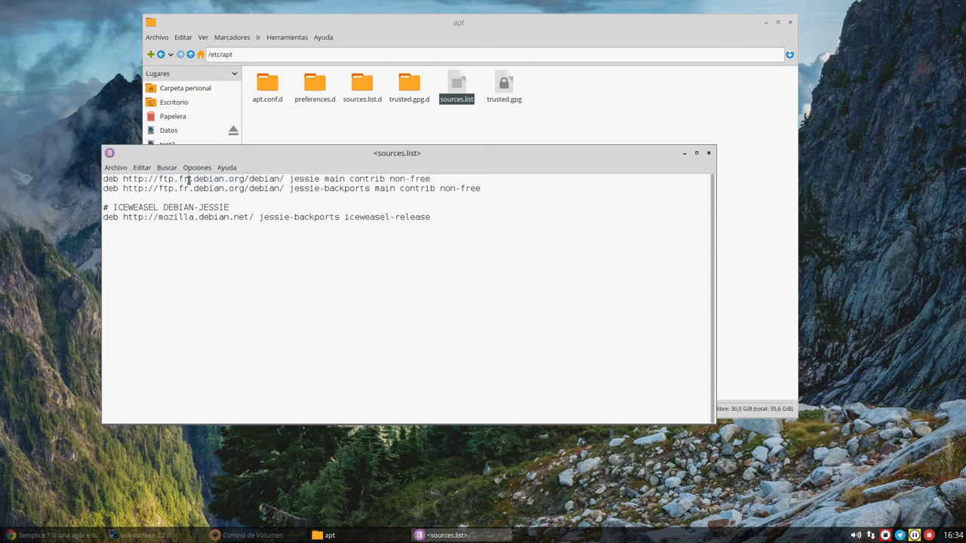
{"action": "left_click_drag", "start_coordinate": [186, 178], "coordinate": [179, 182]}
{"action": "left_click", "coordinate": [528, 209]}
{"action": "left_click_drag", "start_coordinate": [490, 191], "coordinate": [97, 193]}
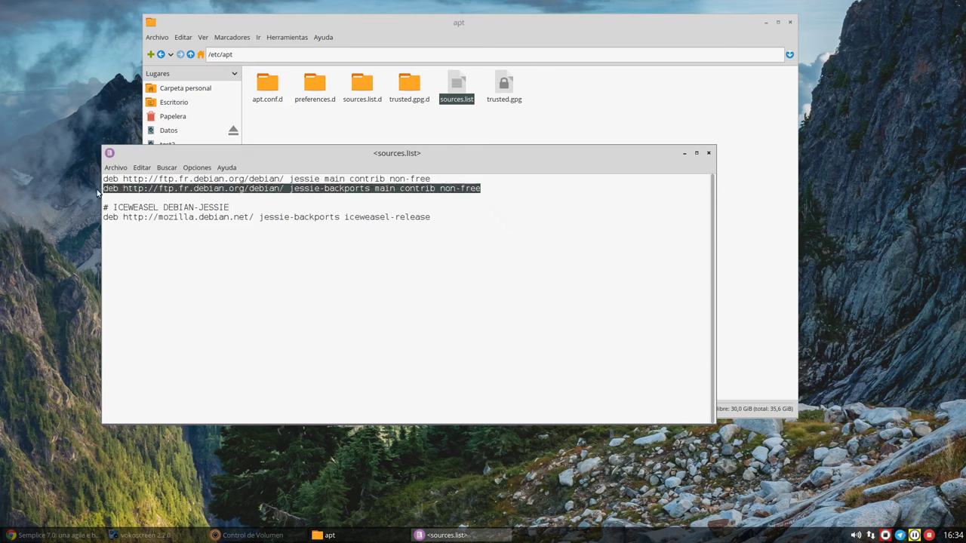
{"action": "left_click", "coordinate": [150, 242]}
{"action": "left_click_drag", "start_coordinate": [431, 217], "coordinate": [101, 217]}
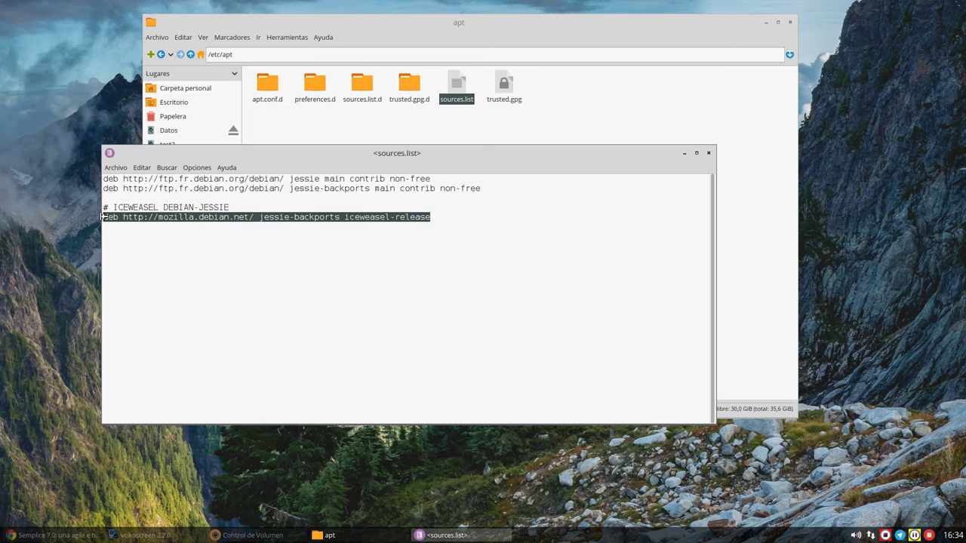
{"action": "left_click", "coordinate": [286, 256]}
{"action": "left_click_drag", "start_coordinate": [430, 220], "coordinate": [68, 211]}
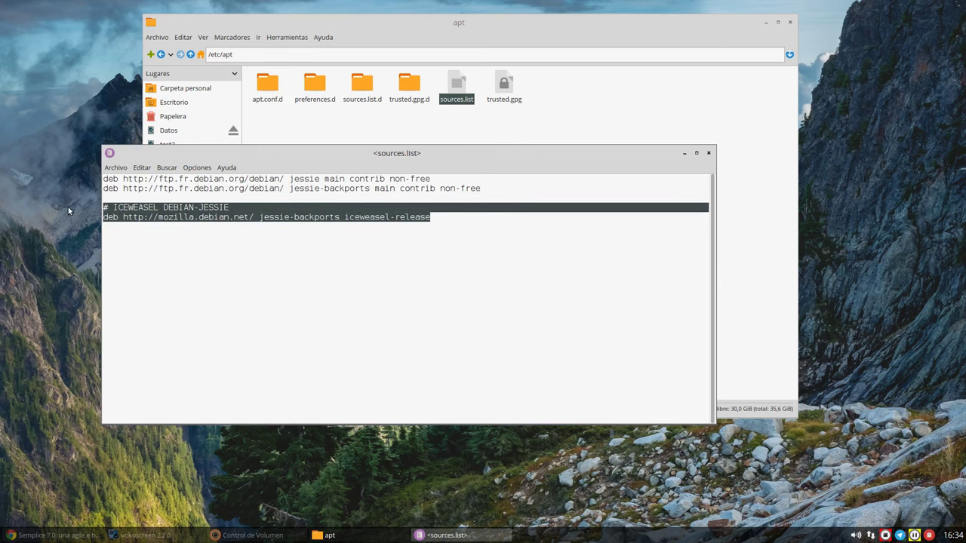
{"action": "left_click", "coordinate": [708, 153]}
Go into the sources.list.d folder and view changes_jessie.list in Leafpad, highlighting its deb line before closing the file.
{"action": "left_click", "coordinate": [452, 168]}
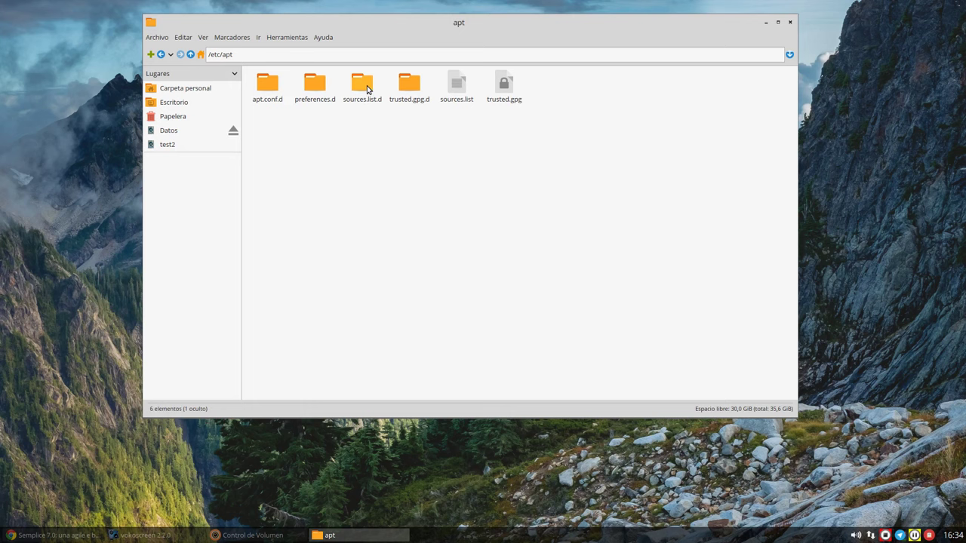
{"action": "double_click", "coordinate": [368, 89]}
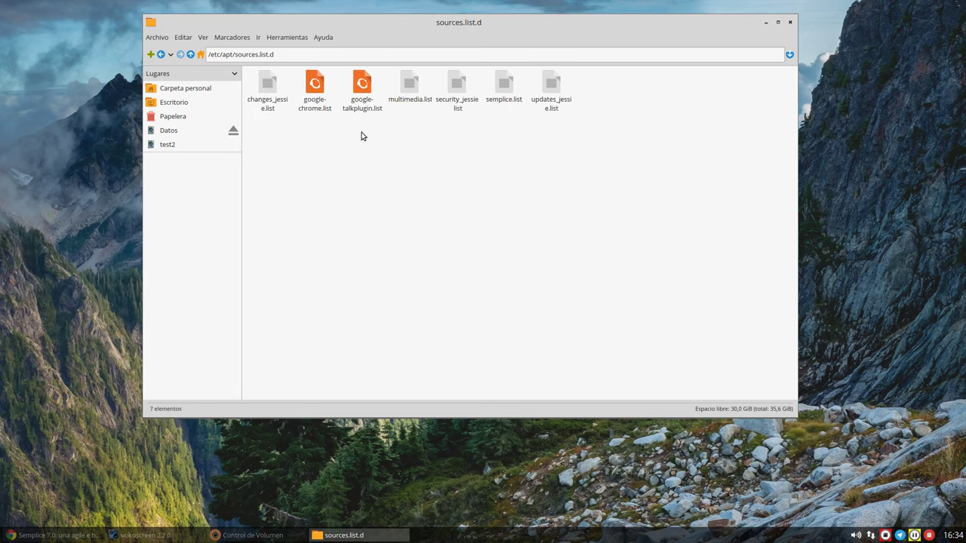
{"action": "left_click", "coordinate": [268, 85]}
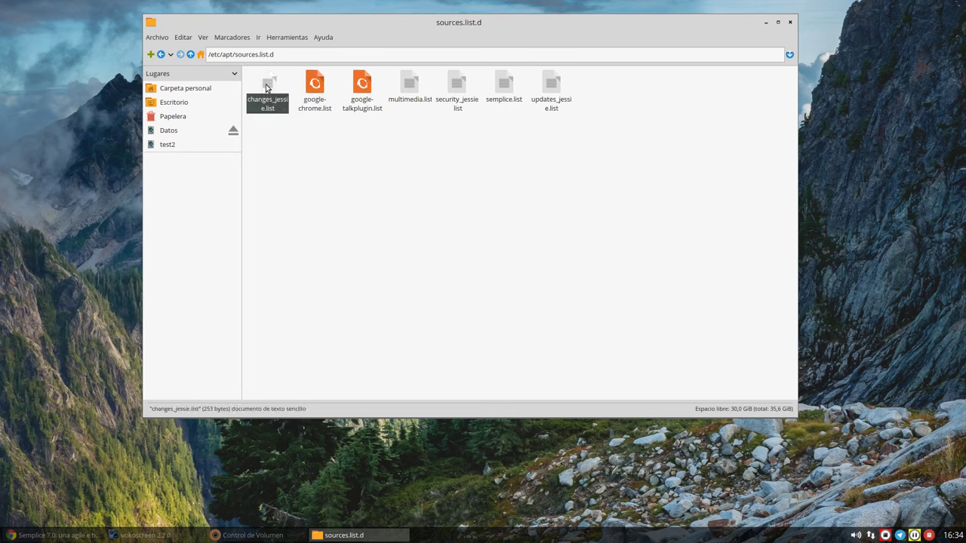
{"action": "right_click", "coordinate": [266, 88]}
{"action": "left_click", "coordinate": [291, 121]}
{"action": "left_click_drag", "start_coordinate": [582, 252], "coordinate": [355, 167]}
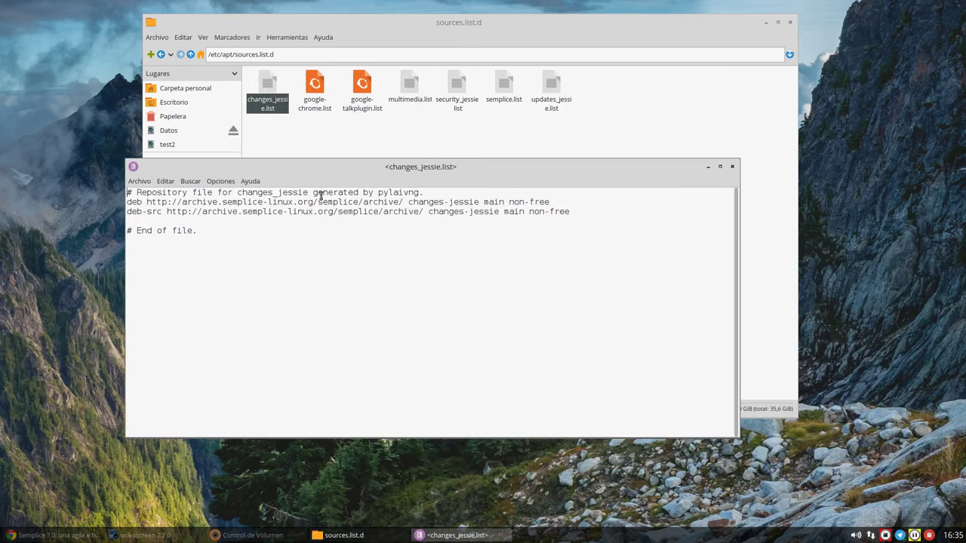
{"action": "left_click_drag", "start_coordinate": [555, 201], "coordinate": [128, 202]}
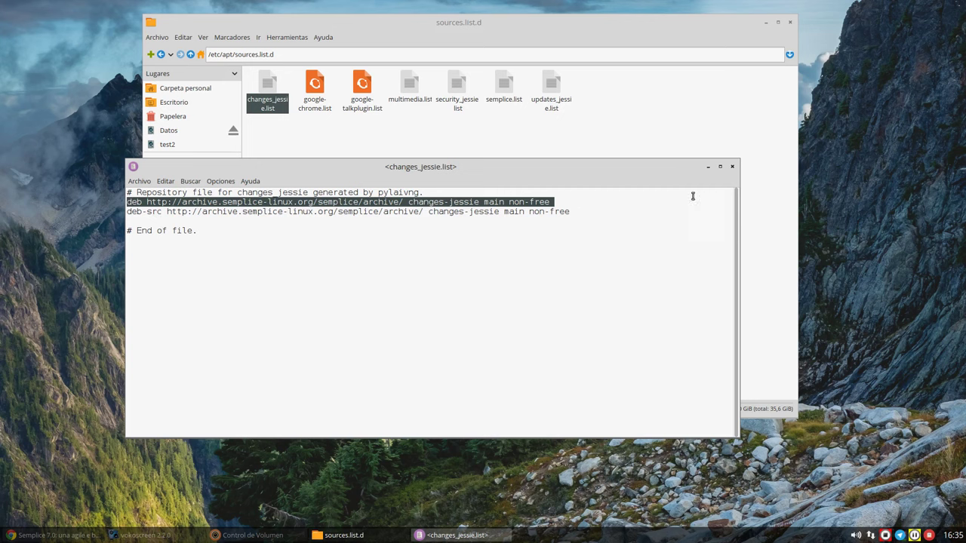
{"action": "left_click", "coordinate": [732, 166]}
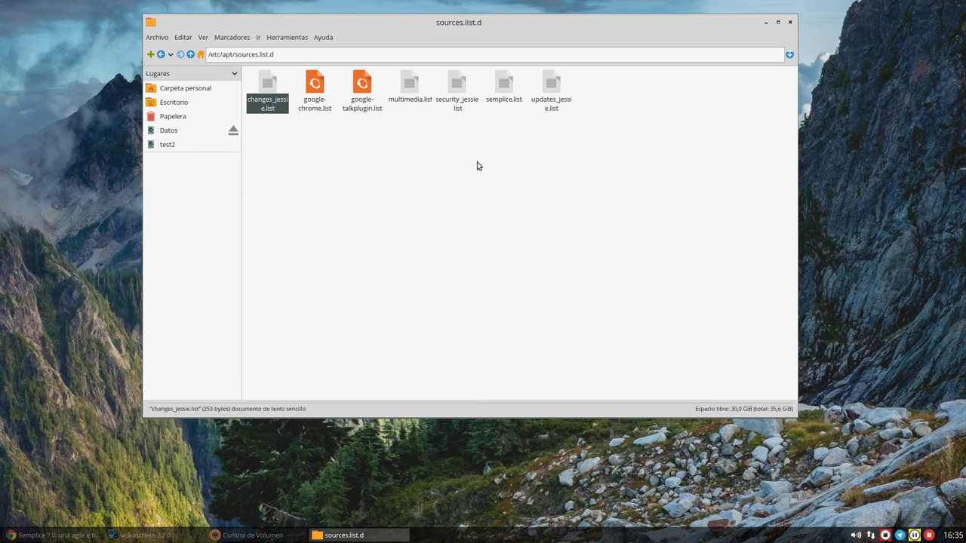
Point out the google-chrome.list and google-talkplugin.list files, and view multimedia.list in a text editor with its two repository lines highlighted.
{"action": "left_click", "coordinate": [316, 89]}
{"action": "left_click", "coordinate": [361, 94]}
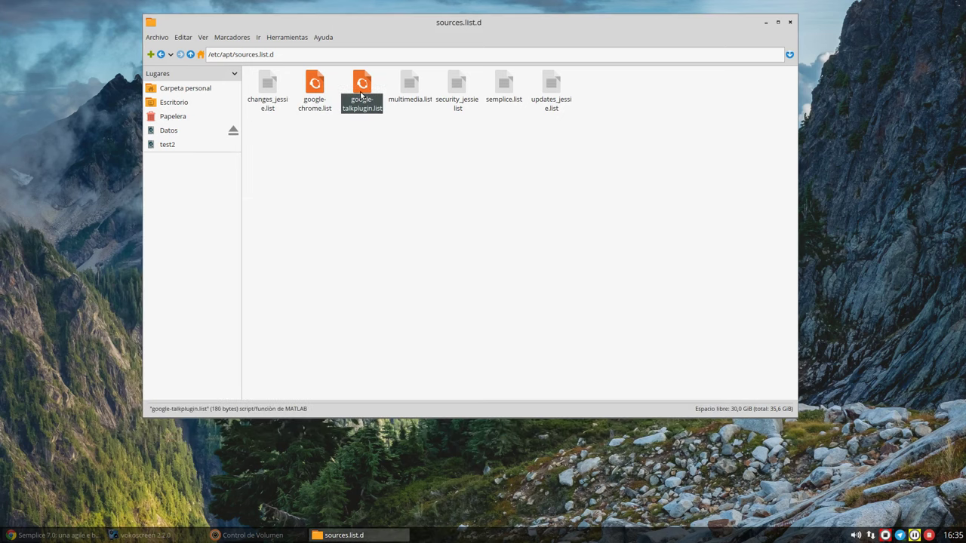
{"action": "left_click", "coordinate": [410, 84]}
{"action": "right_click", "coordinate": [408, 84]}
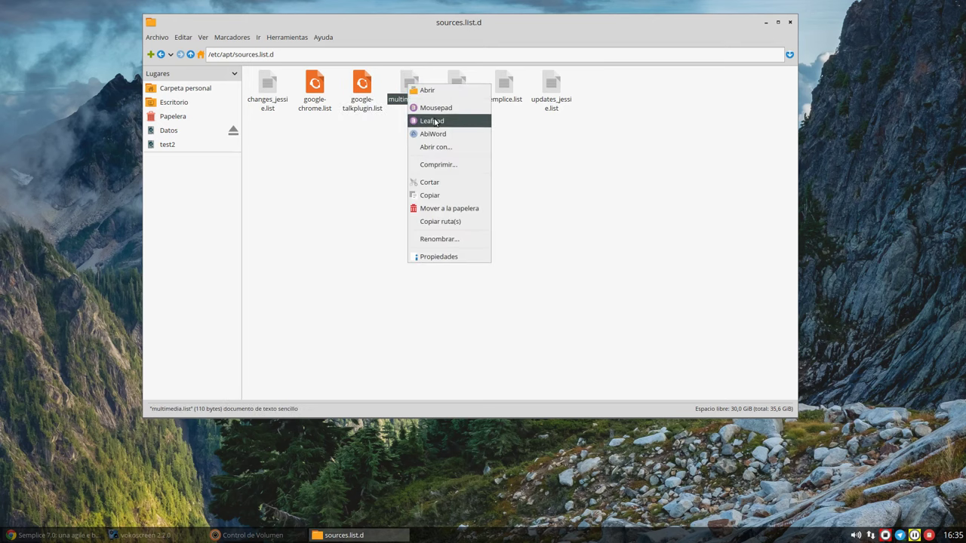
{"action": "left_click", "coordinate": [434, 110]}
{"action": "left_click_drag", "start_coordinate": [649, 294], "coordinate": [352, 278]}
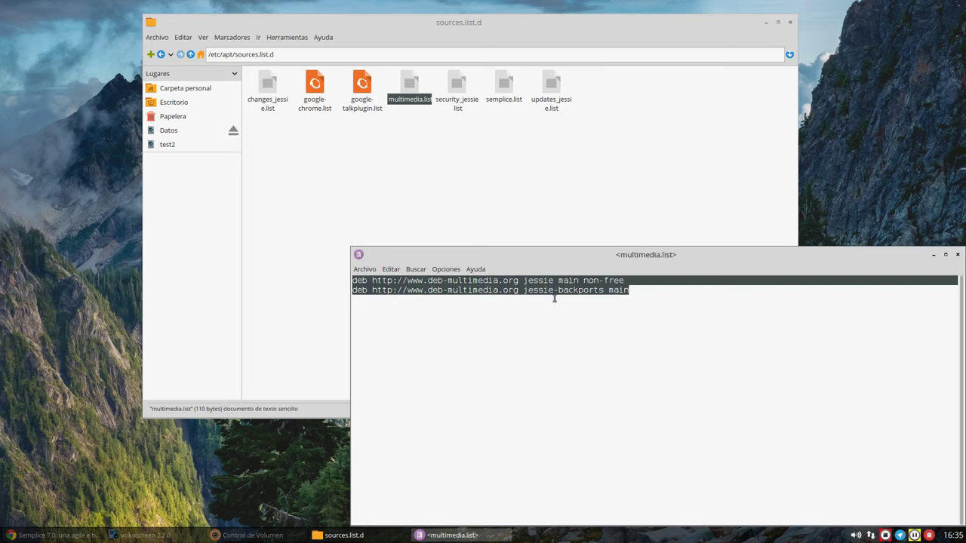
{"action": "left_click_drag", "start_coordinate": [647, 255], "coordinate": [459, 158]}
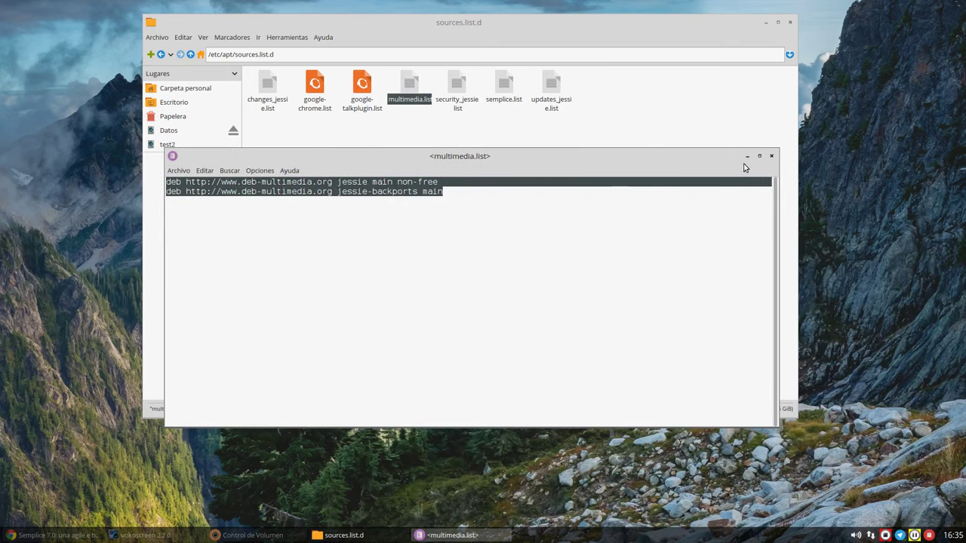
{"action": "left_click", "coordinate": [771, 156]}
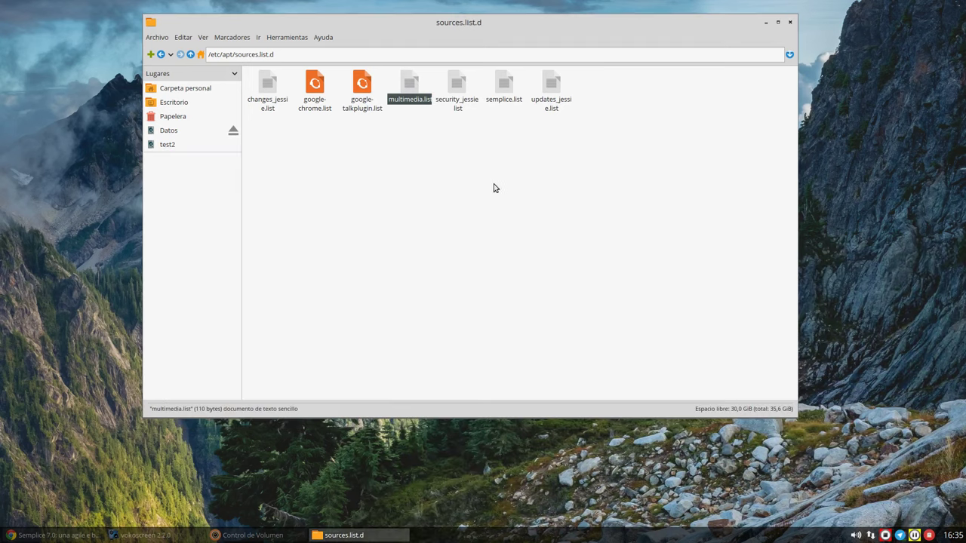
View the security_jessie.list file in a text editor, moving its window into view, and close it.
{"action": "right_click", "coordinate": [460, 89]}
{"action": "left_click", "coordinate": [479, 113]}
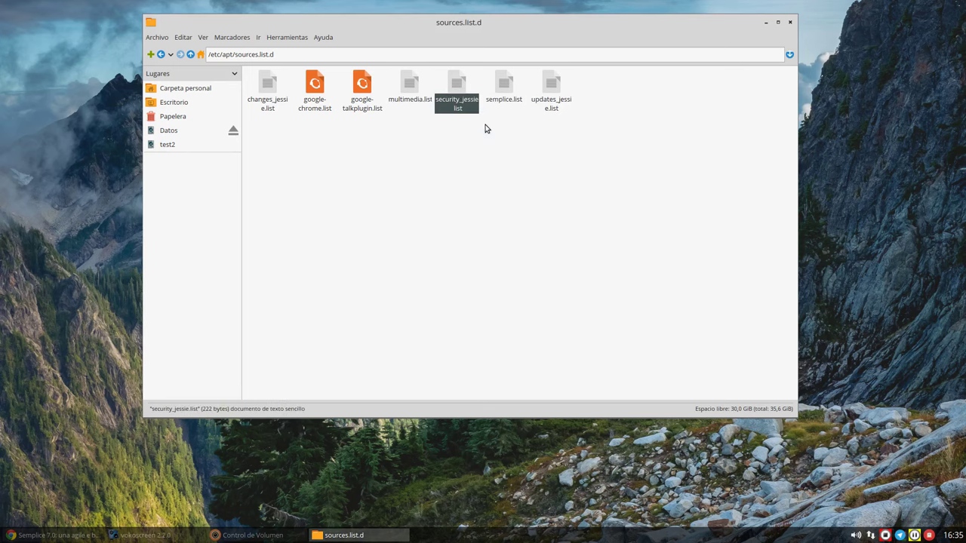
{"action": "left_click_drag", "start_coordinate": [595, 260], "coordinate": [366, 177]}
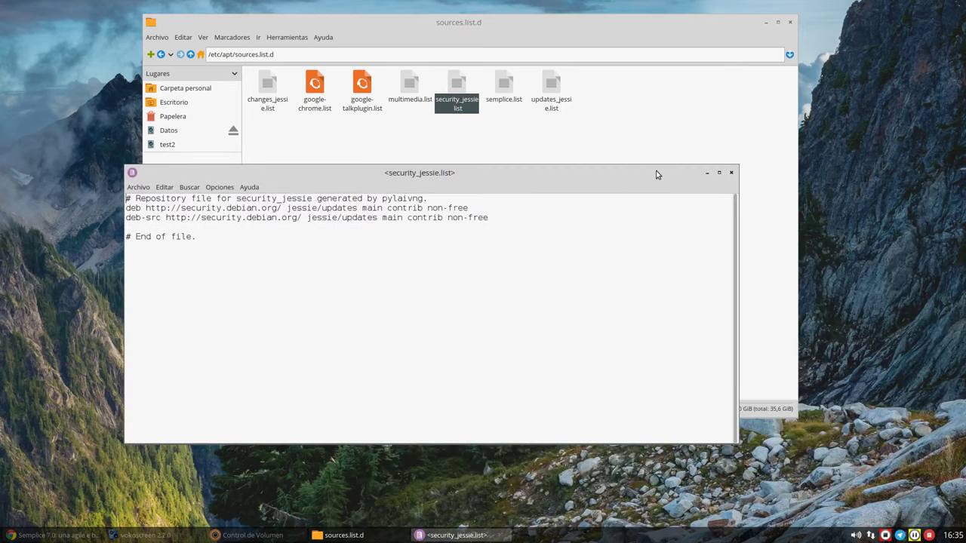
{"action": "left_click", "coordinate": [731, 173]}
View the semplice.list file in Leafpad, moving its window into view, and close it.
{"action": "left_click", "coordinate": [501, 89]}
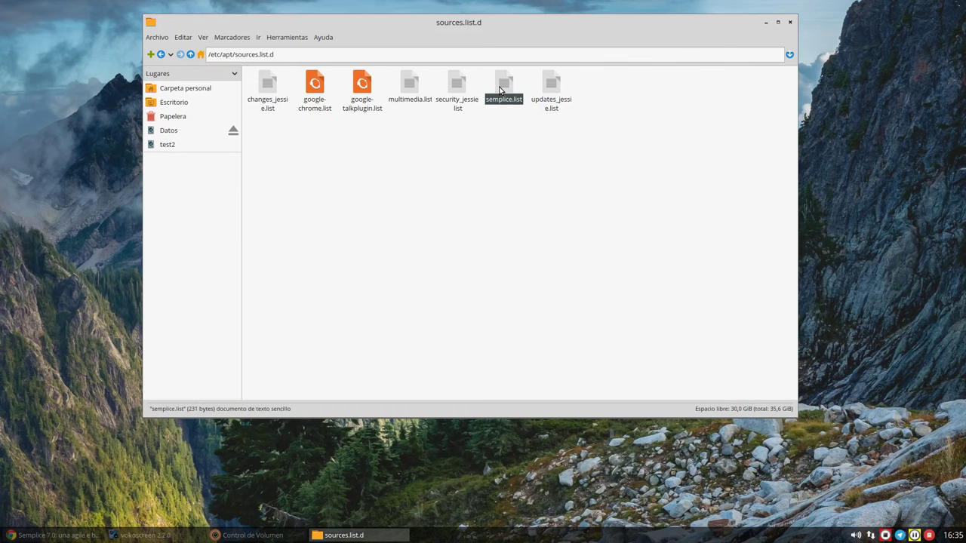
{"action": "right_click", "coordinate": [502, 89]}
{"action": "left_click", "coordinate": [518, 124]}
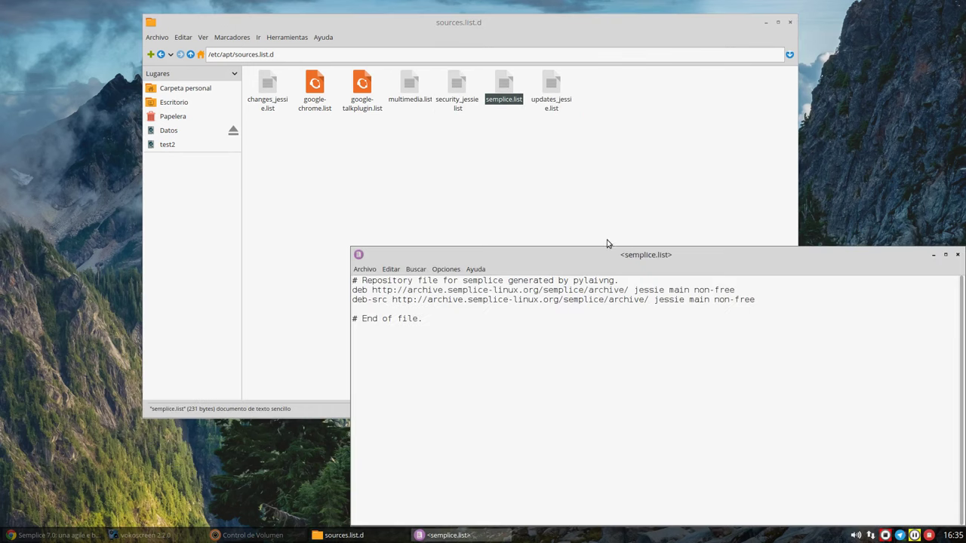
{"action": "left_click_drag", "start_coordinate": [627, 256], "coordinate": [471, 187]}
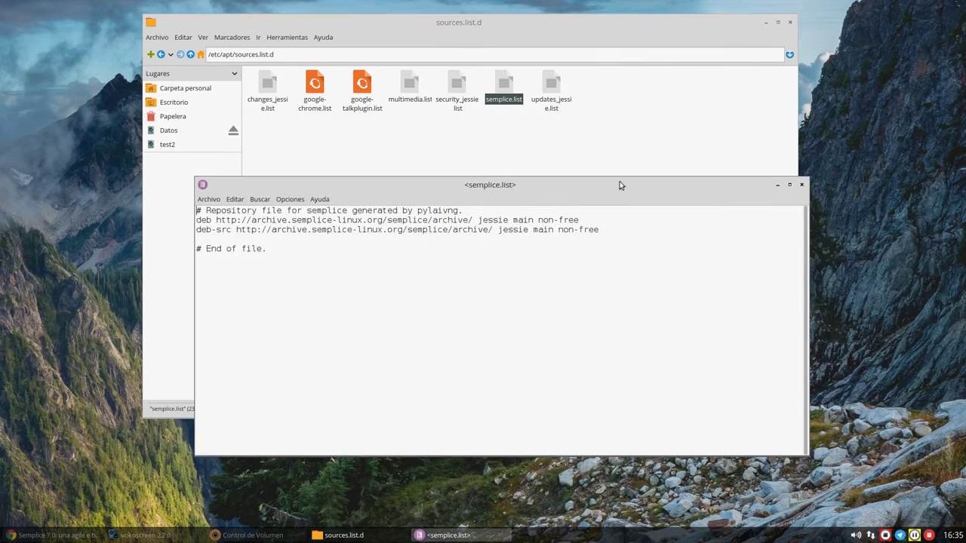
{"action": "left_click", "coordinate": [801, 184]}
View the updates_jessie.list file in Leafpad, highlight its header comment and both repository lines, and close it.
{"action": "right_click", "coordinate": [542, 86]}
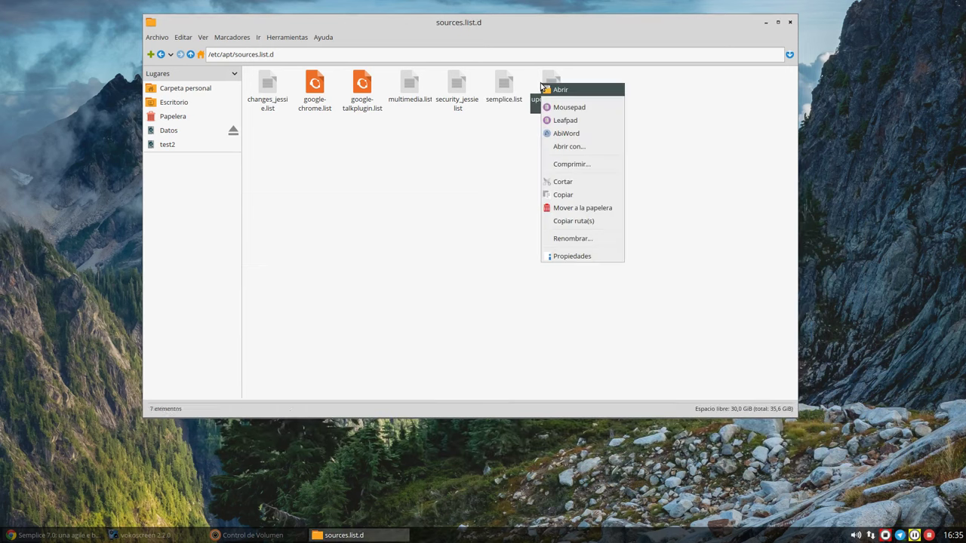
{"action": "left_click", "coordinate": [574, 124]}
{"action": "left_click_drag", "start_coordinate": [623, 256], "coordinate": [369, 124]}
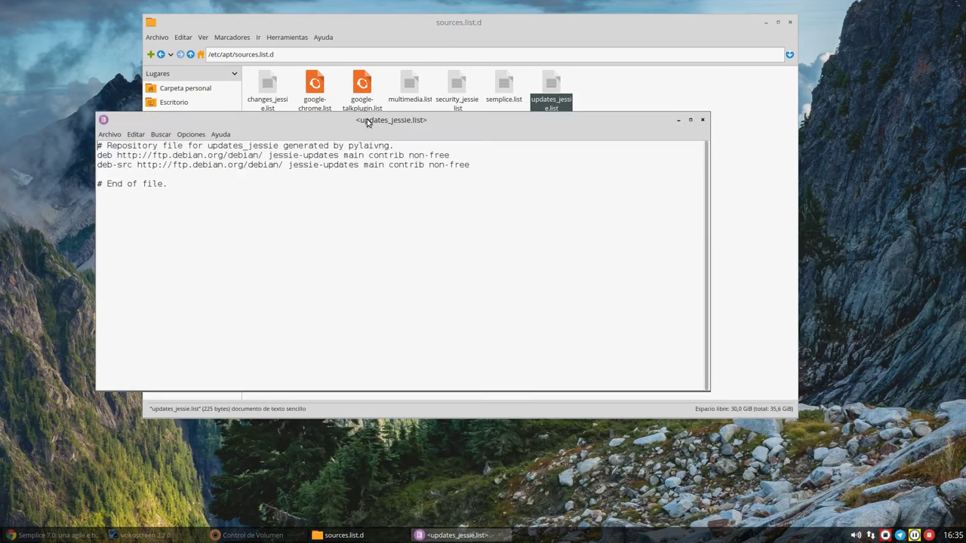
{"action": "left_click_drag", "start_coordinate": [484, 167], "coordinate": [67, 129]}
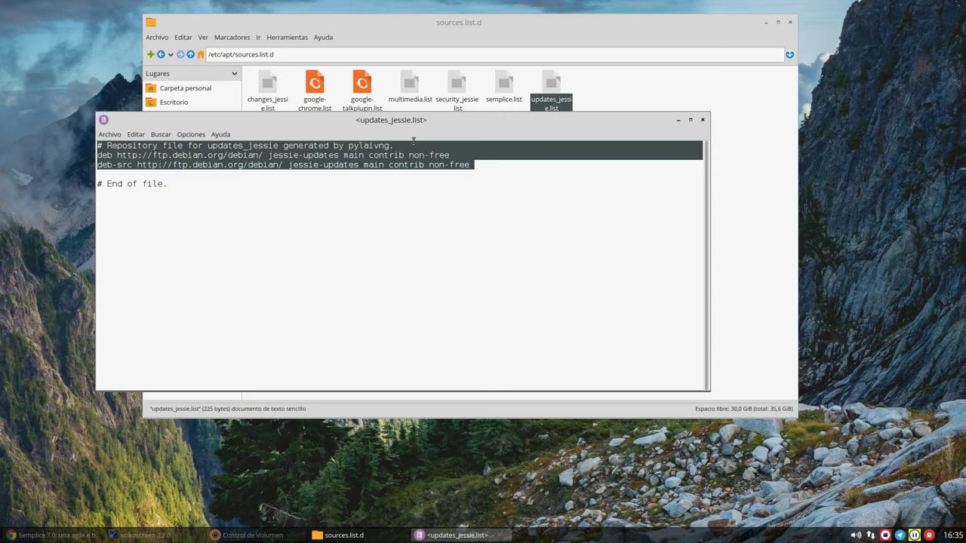
{"action": "left_click", "coordinate": [702, 121]}
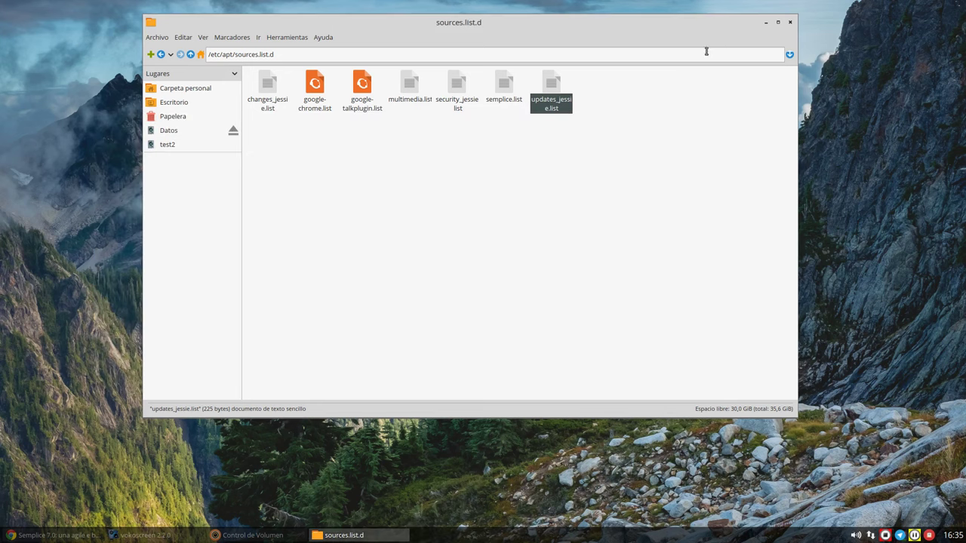
Close the sources.list.d folder window, and bring up the vokoscreen recorder, moving its window further up before minimizing it.
{"action": "left_click", "coordinate": [791, 24]}
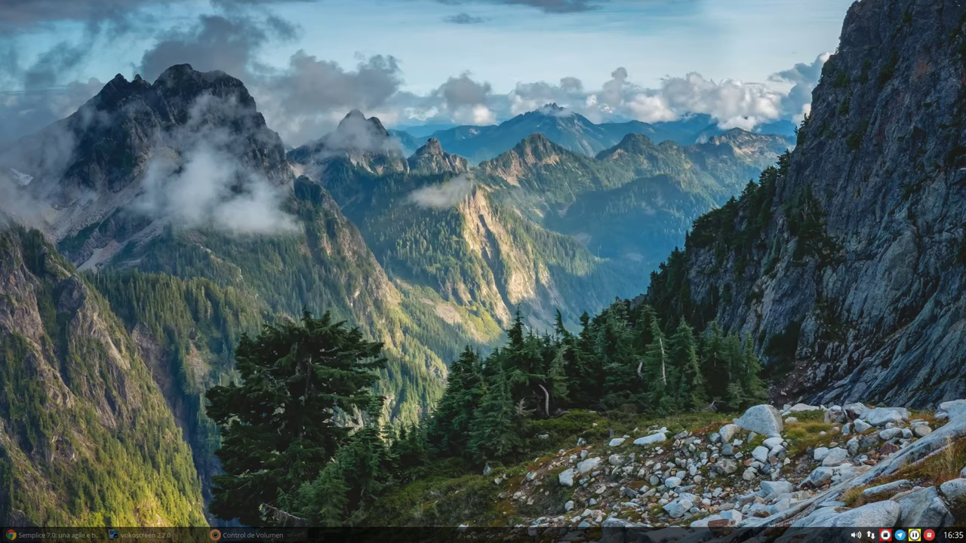
{"action": "left_click", "coordinate": [138, 533]}
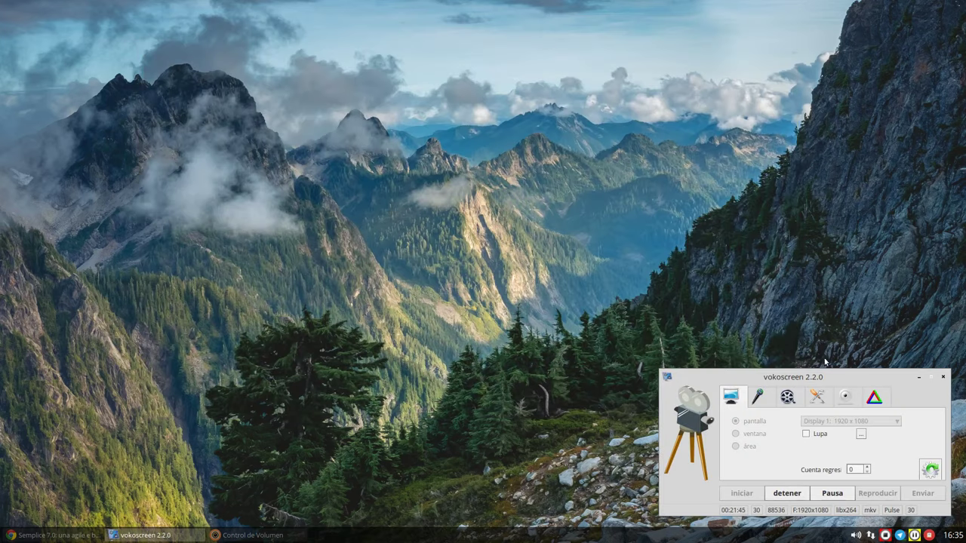
{"action": "left_click_drag", "start_coordinate": [813, 377], "coordinate": [763, 255]}
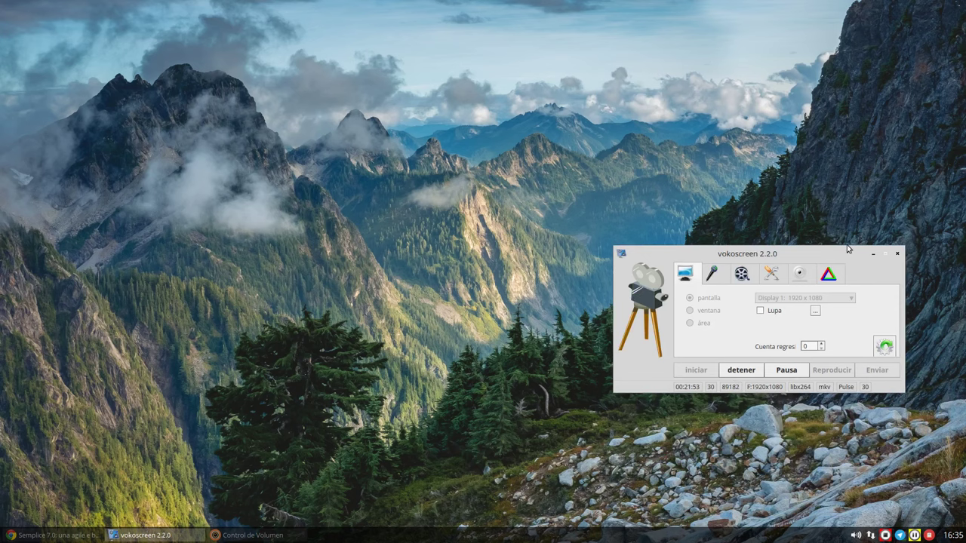
{"action": "left_click", "coordinate": [884, 253]}
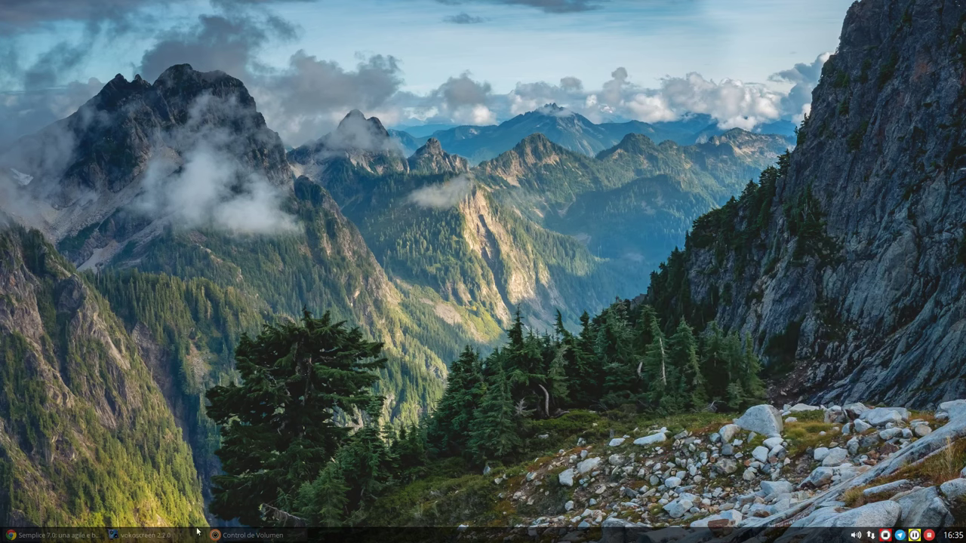
Switch to Chrome to view the Semplice 7.0 article's Pragha music menu screenshot and the text below it, and minimize the browser.
{"action": "left_click", "coordinate": [79, 534]}
{"action": "scroll", "coordinate": [303, 226], "scroll_direction": "up", "scroll_amount": 2}
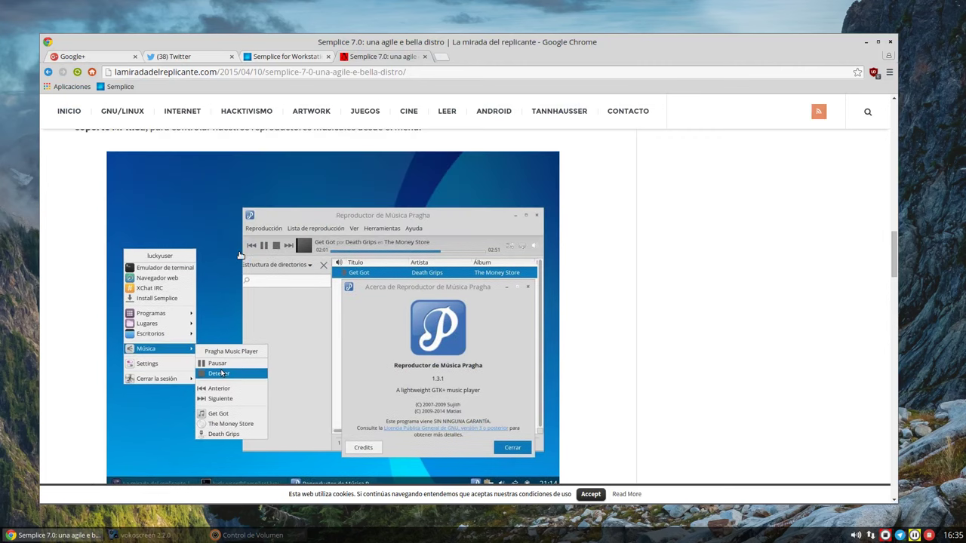
{"action": "scroll", "coordinate": [231, 255], "scroll_direction": "down", "scroll_amount": 4}
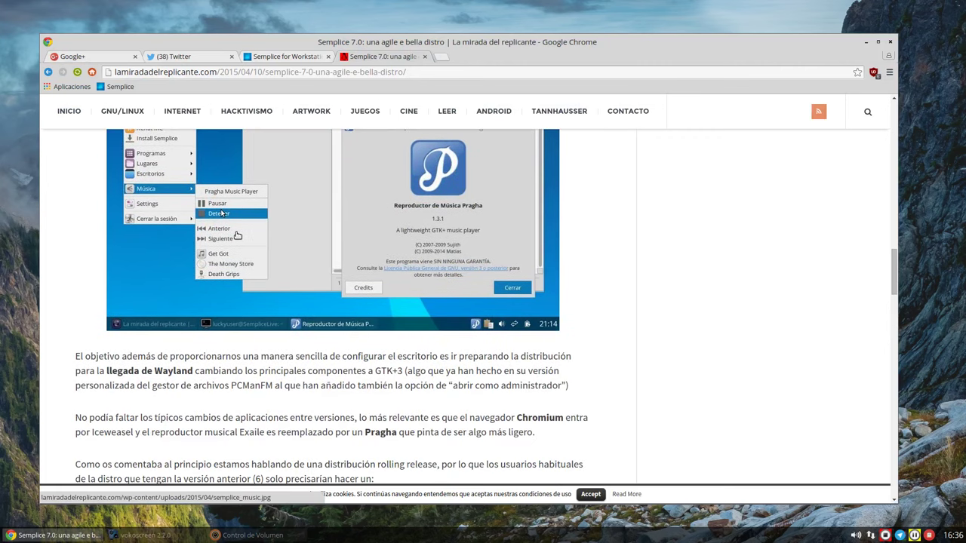
{"action": "scroll", "coordinate": [237, 236], "scroll_direction": "up", "scroll_amount": 3}
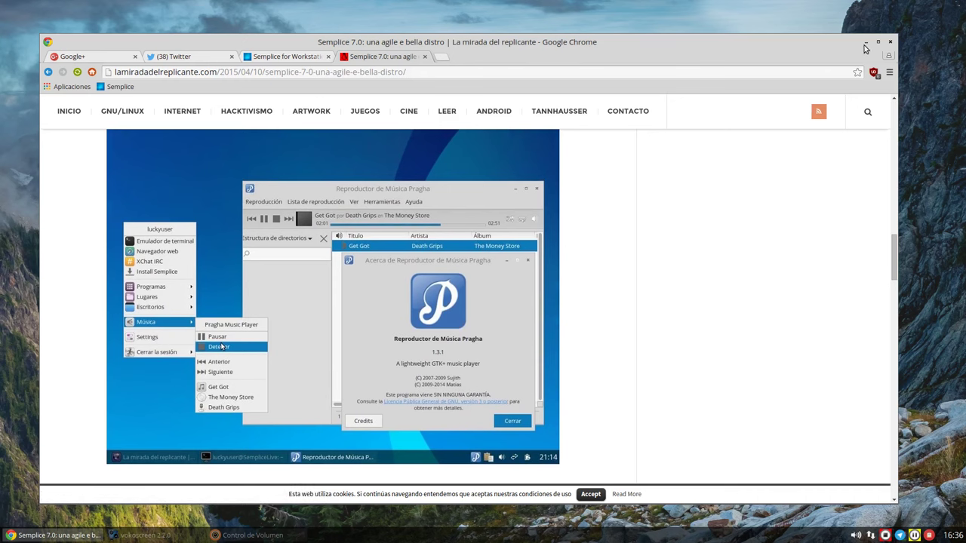
{"action": "left_click", "coordinate": [867, 44]}
Show the Música submenu of the desktop menu, and search the application launcher for "m" before closing it.
{"action": "right_click", "coordinate": [449, 56]}
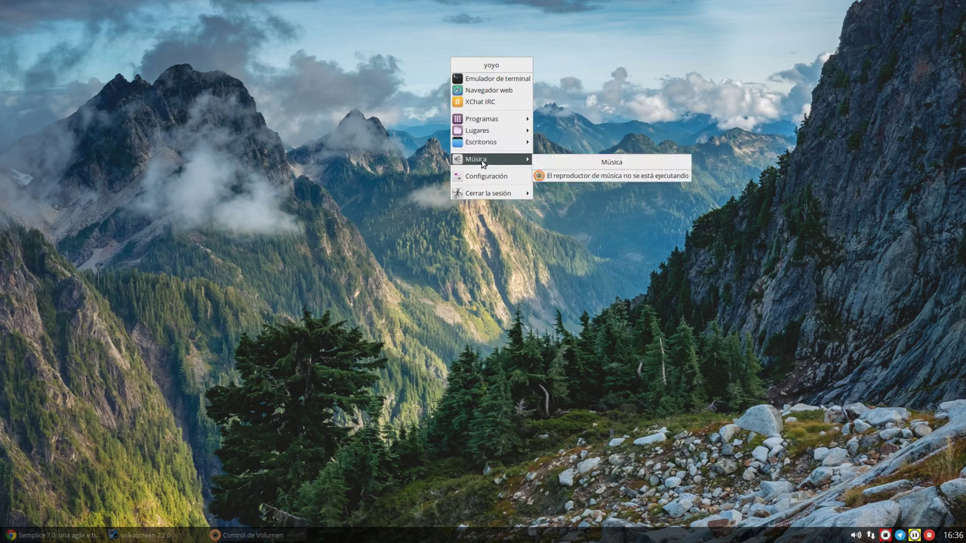
{"action": "left_click", "coordinate": [382, 141]}
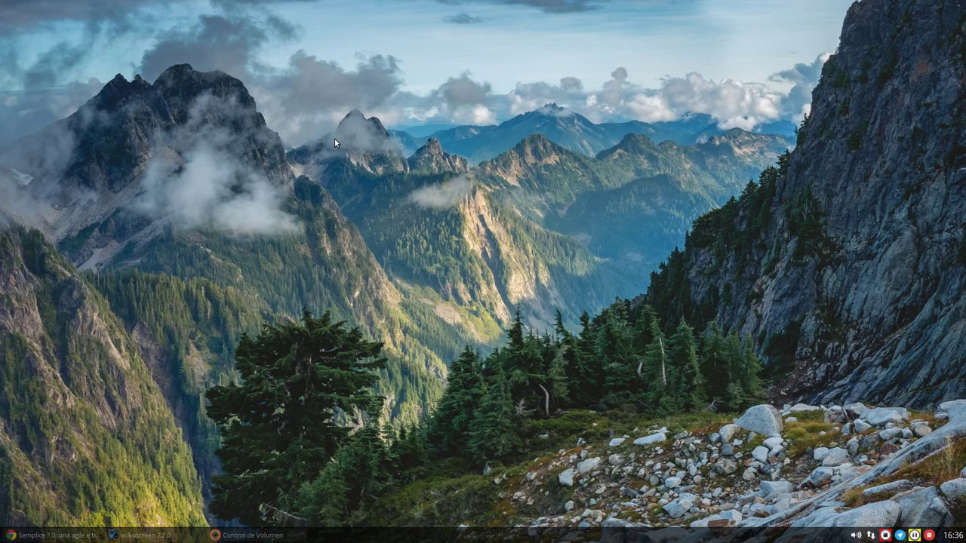
{"action": "key", "text": "super"}
{"action": "type", "text": "m"}
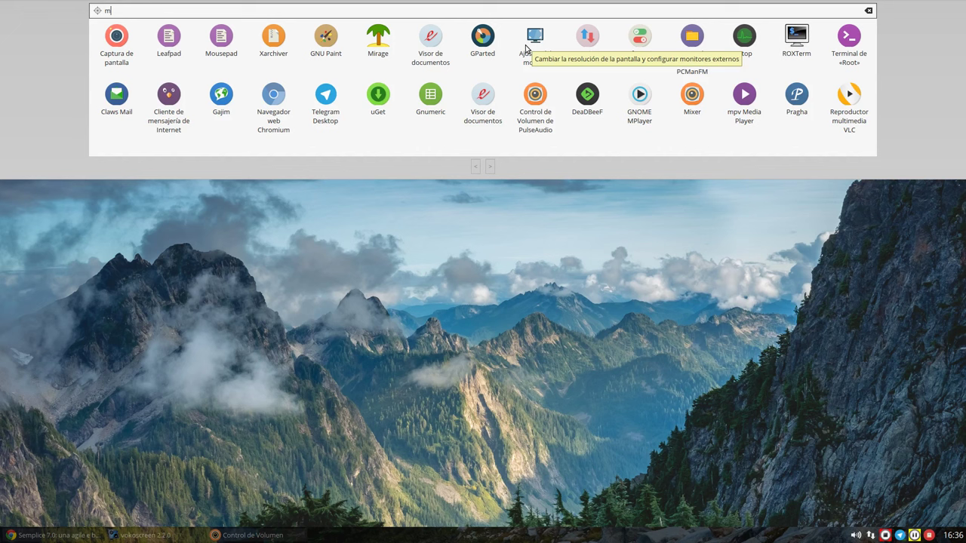
{"action": "left_click", "coordinate": [869, 11]}
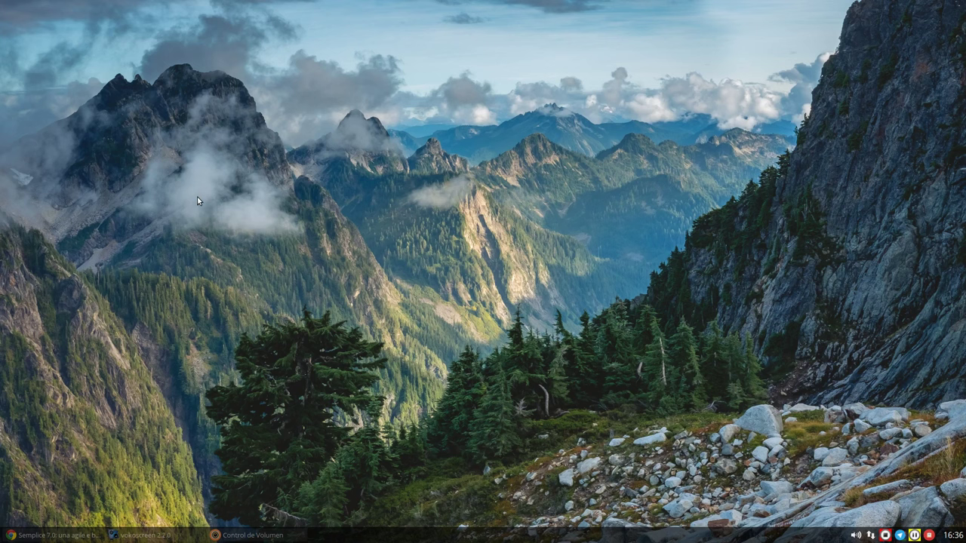
Open a terminal, move and enlarge its window, run screenfetch to show the system information, and minimize it.
{"action": "right_click", "coordinate": [230, 174]}
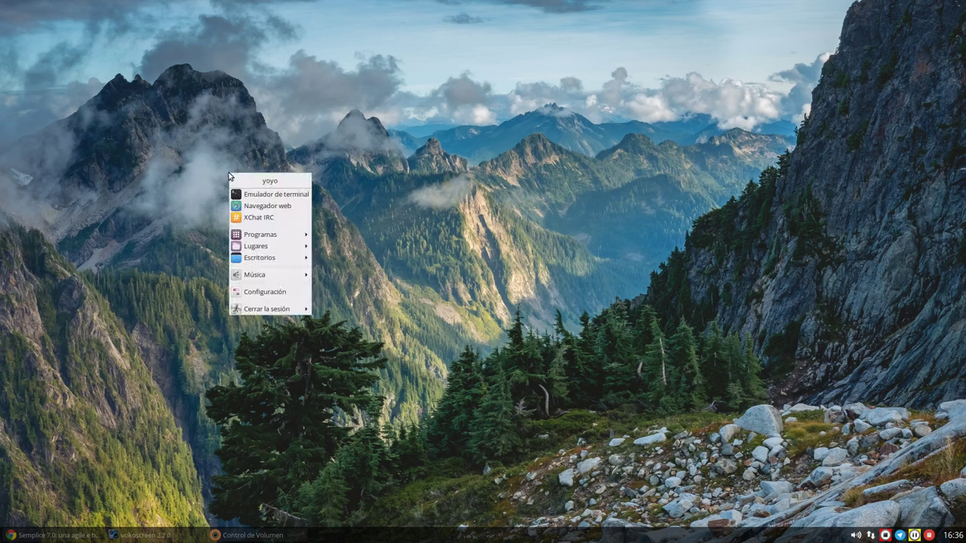
{"action": "left_click", "coordinate": [272, 194]}
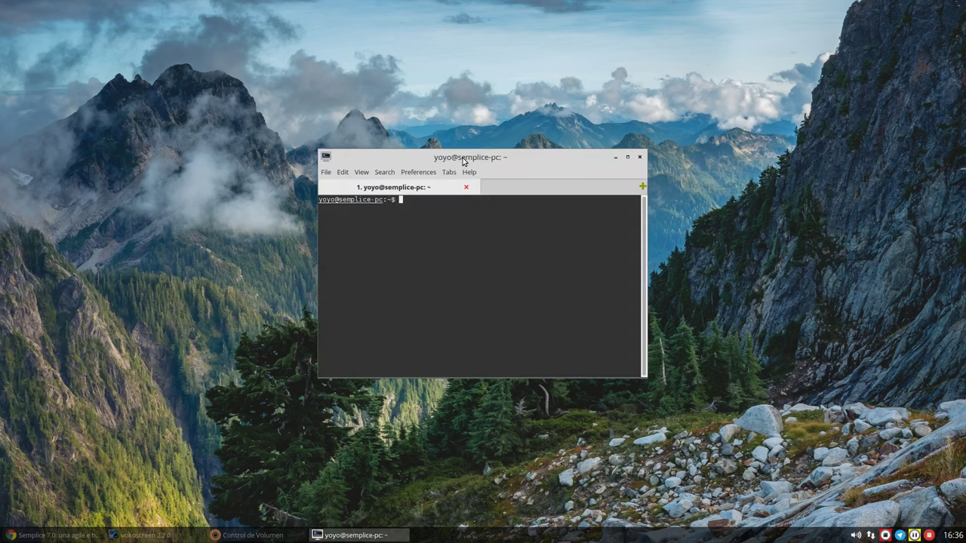
{"action": "left_click_drag", "start_coordinate": [462, 157], "coordinate": [325, 82]}
{"action": "left_click_drag", "start_coordinate": [509, 290], "coordinate": [860, 423]}
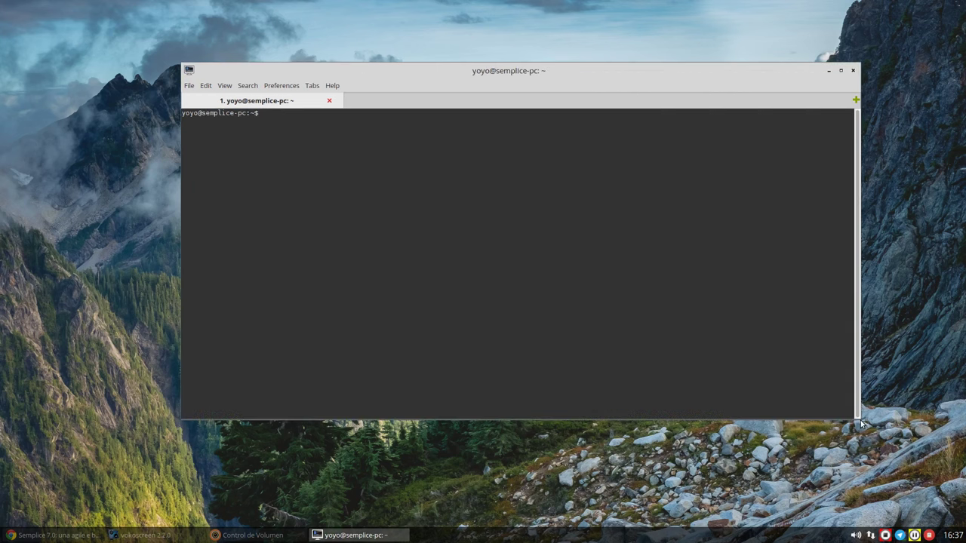
{"action": "type", "text": "screenfetch"}
{"action": "key", "text": "Return"}
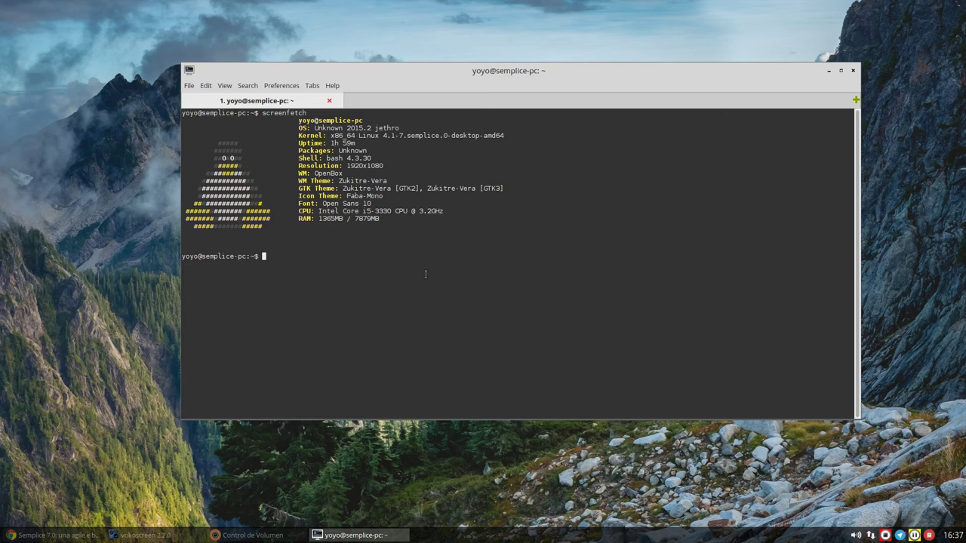
{"action": "left_click", "coordinate": [828, 70]}
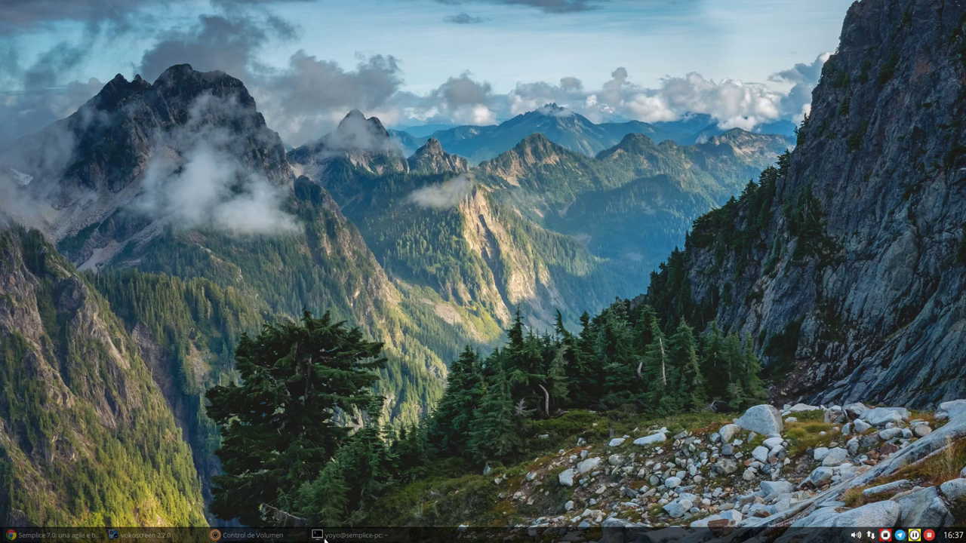
Arrange the vokoscreen window and a smaller home folder window side by side on the desktop.
{"action": "left_click", "coordinate": [172, 536]}
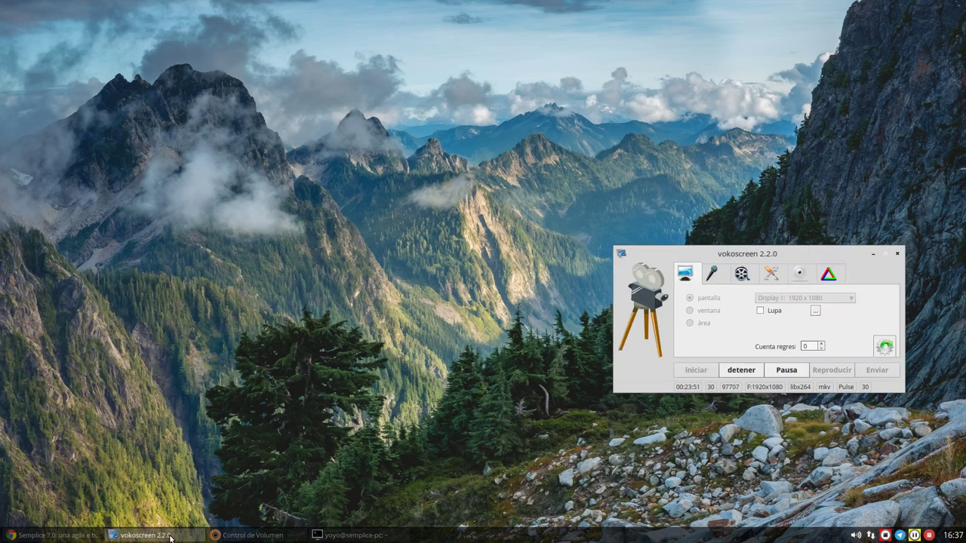
{"action": "left_click_drag", "start_coordinate": [766, 254], "coordinate": [744, 147]}
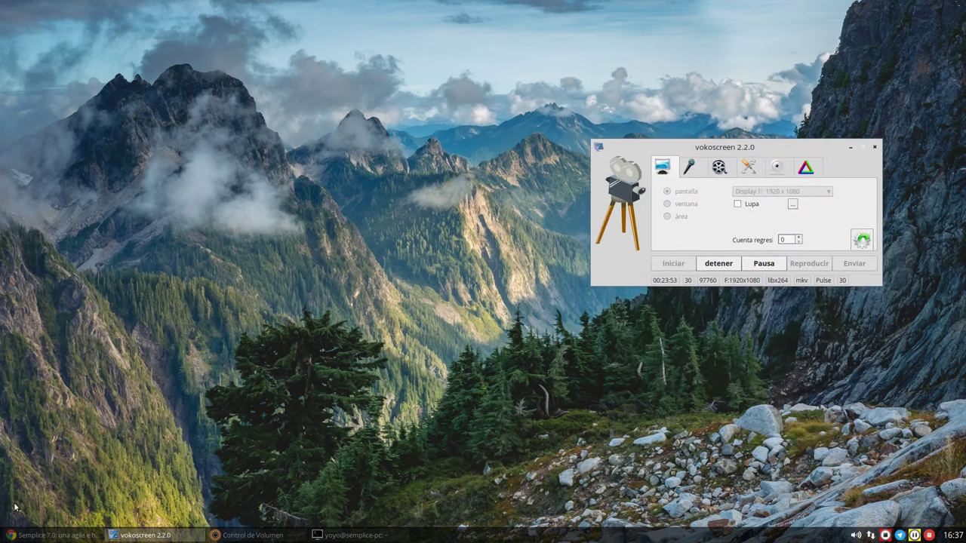
{"action": "right_click", "coordinate": [149, 150]}
{"action": "mouse_move", "coordinate": [175, 223]}
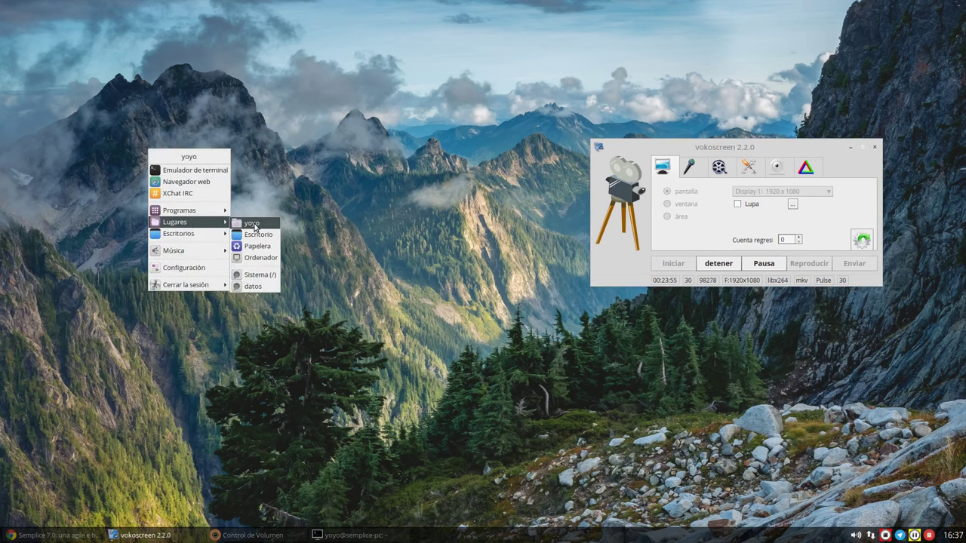
{"action": "left_click", "coordinate": [255, 225]}
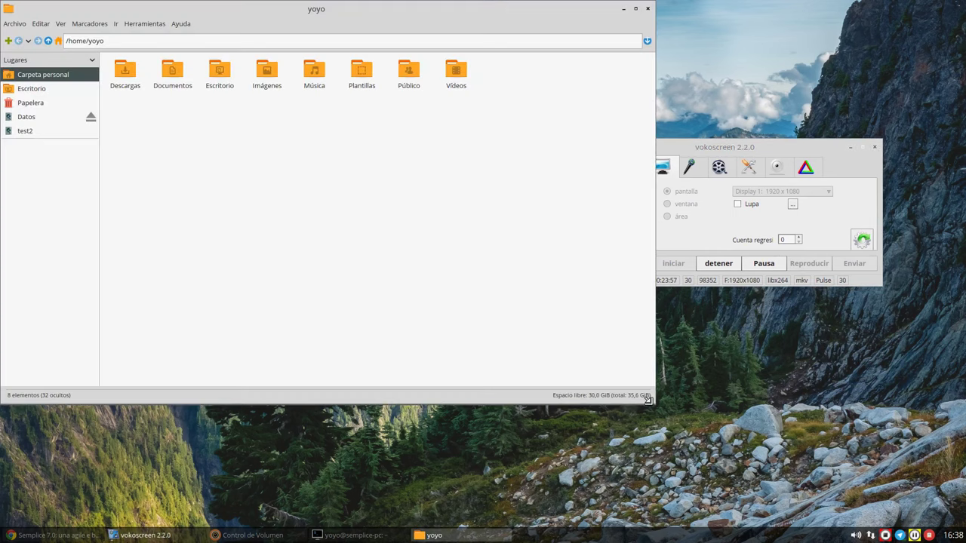
{"action": "left_click_drag", "start_coordinate": [648, 402], "coordinate": [421, 279]}
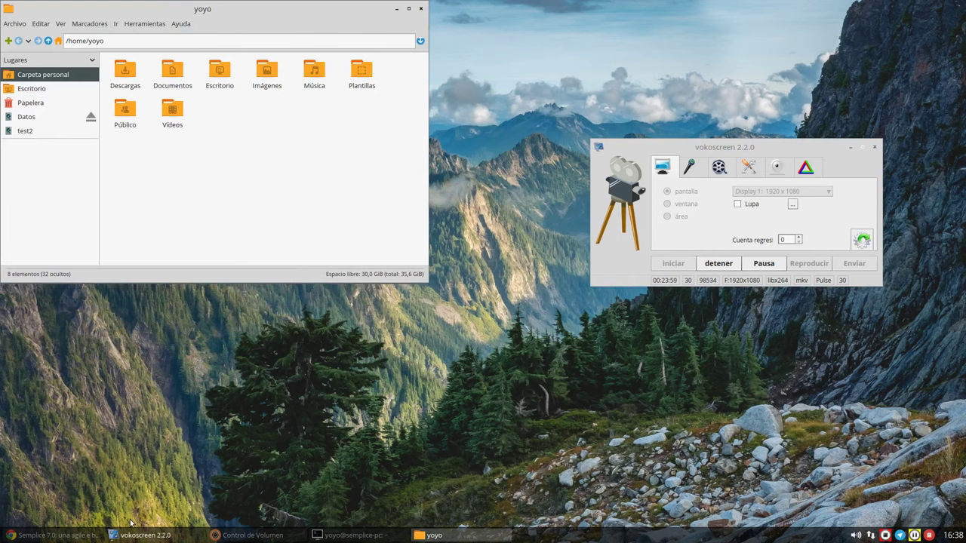
{"action": "left_click_drag", "start_coordinate": [210, 10], "coordinate": [281, 37]}
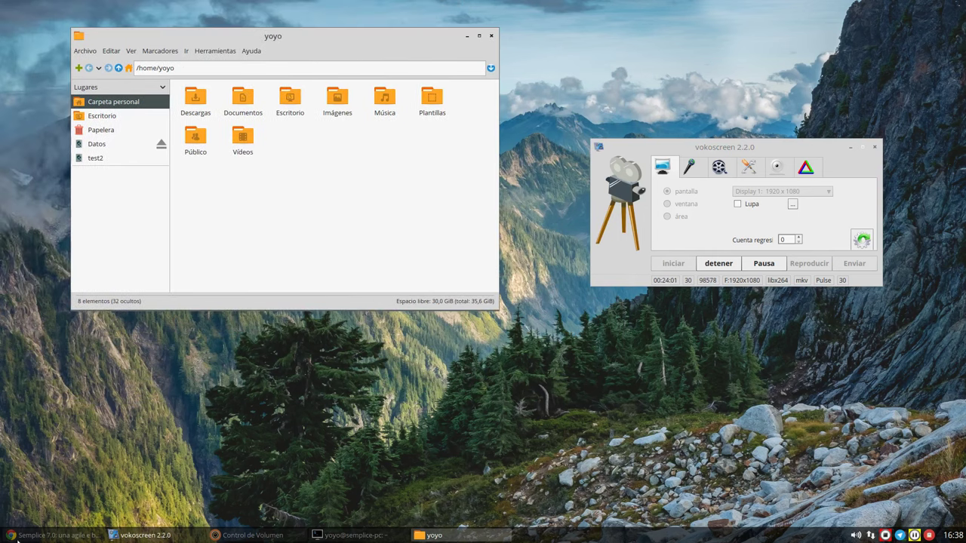